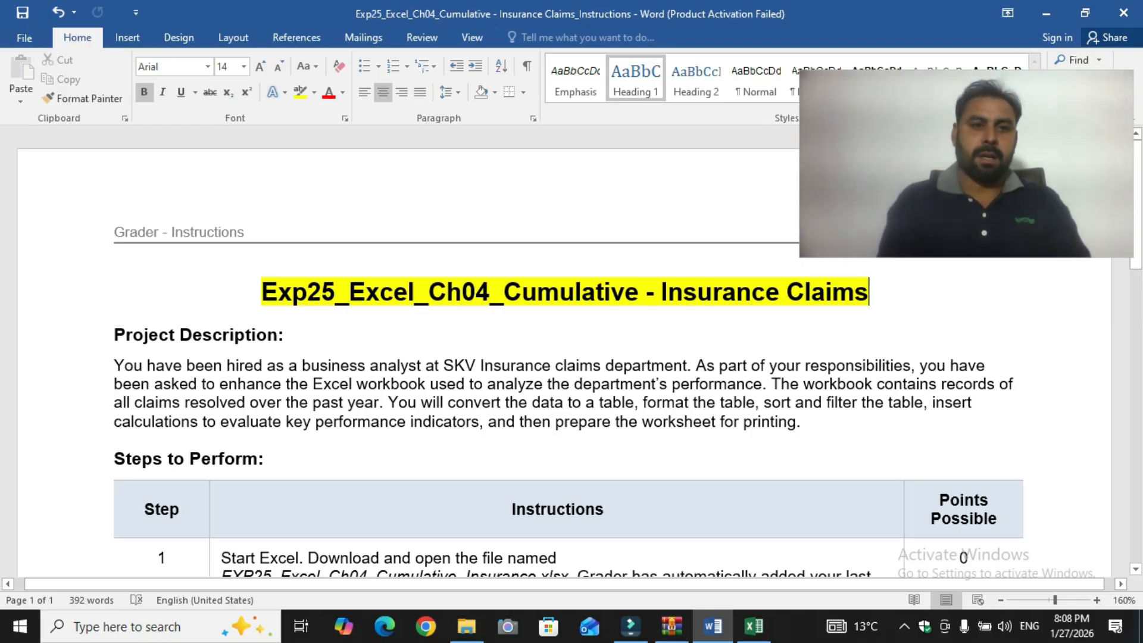
{"action": "left_click_drag", "start_coordinate": [114, 335], "coordinate": [803, 439]}
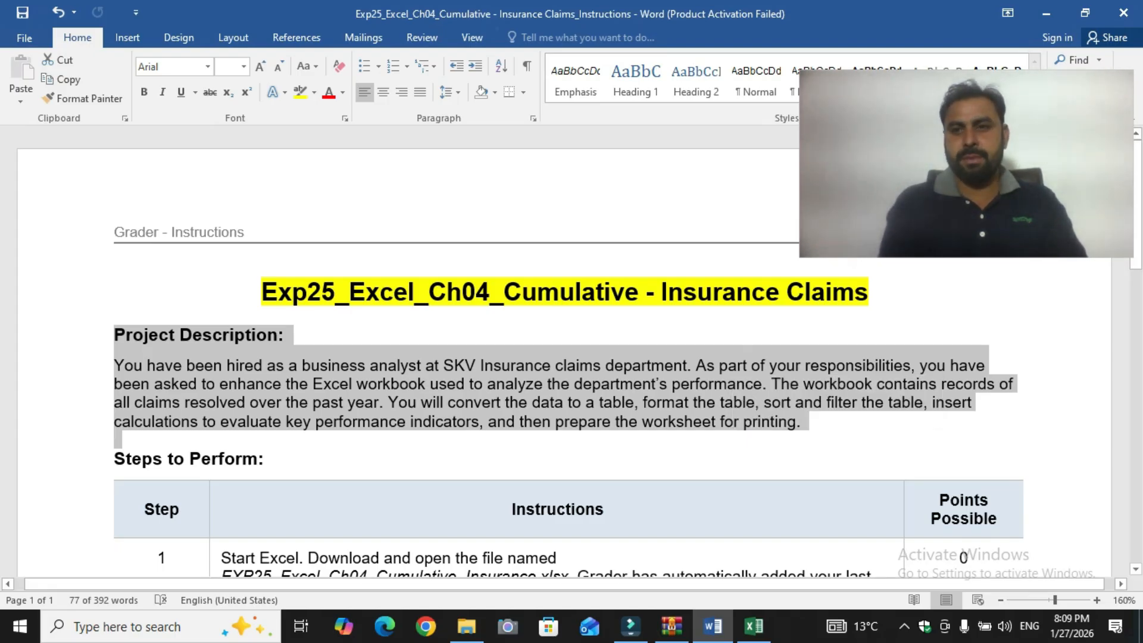
{"action": "left_click_drag", "start_coordinate": [966, 164], "coordinate": [952, 162]}
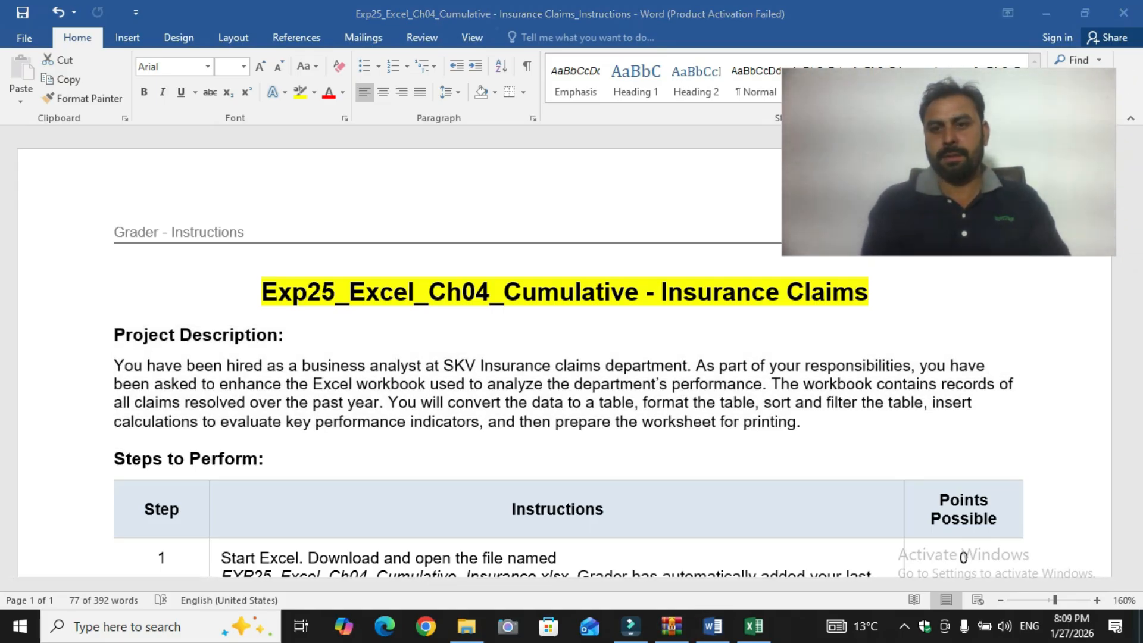
{"action": "key", "text": "alt+Tab"}
Step: Set the step 1 instruction text to 12 pt with yellow highlighting, and check the insurance claims workbook in Excel
{"action": "scroll", "coordinate": [519, 357], "scroll_direction": "down", "scroll_amount": 5}
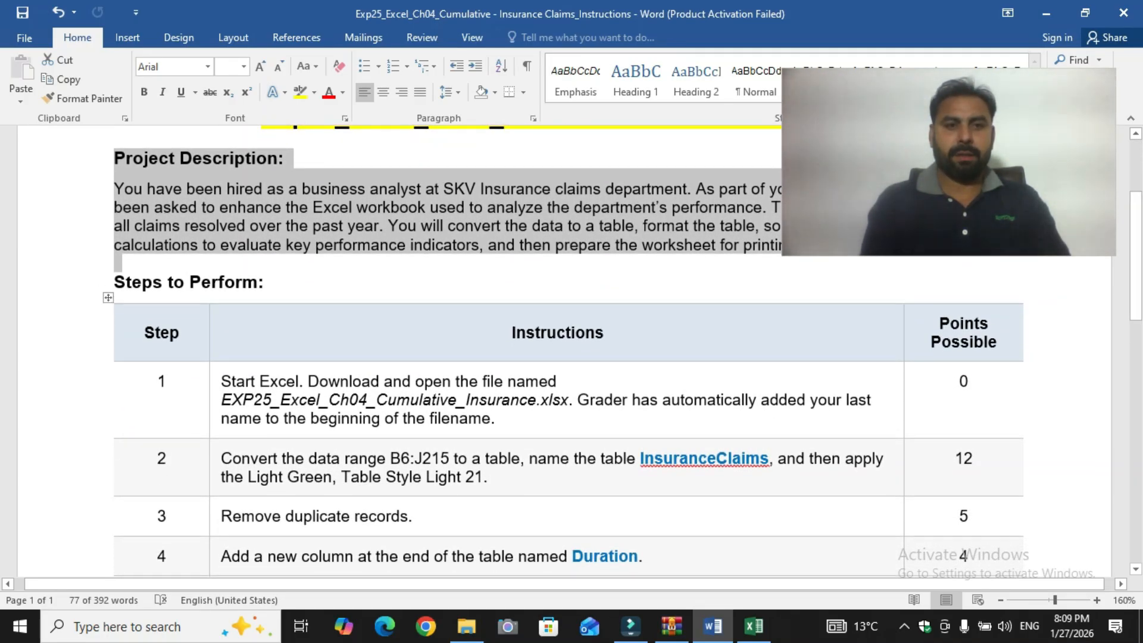
{"action": "left_click", "coordinate": [215, 396]}
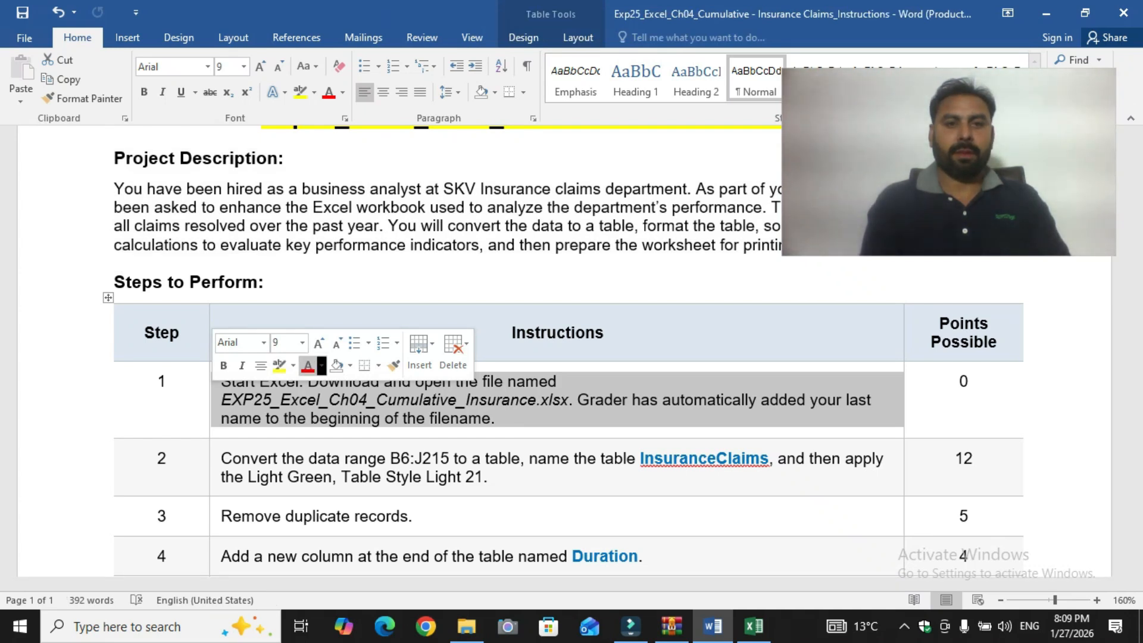
{"action": "left_click", "coordinate": [303, 343]}
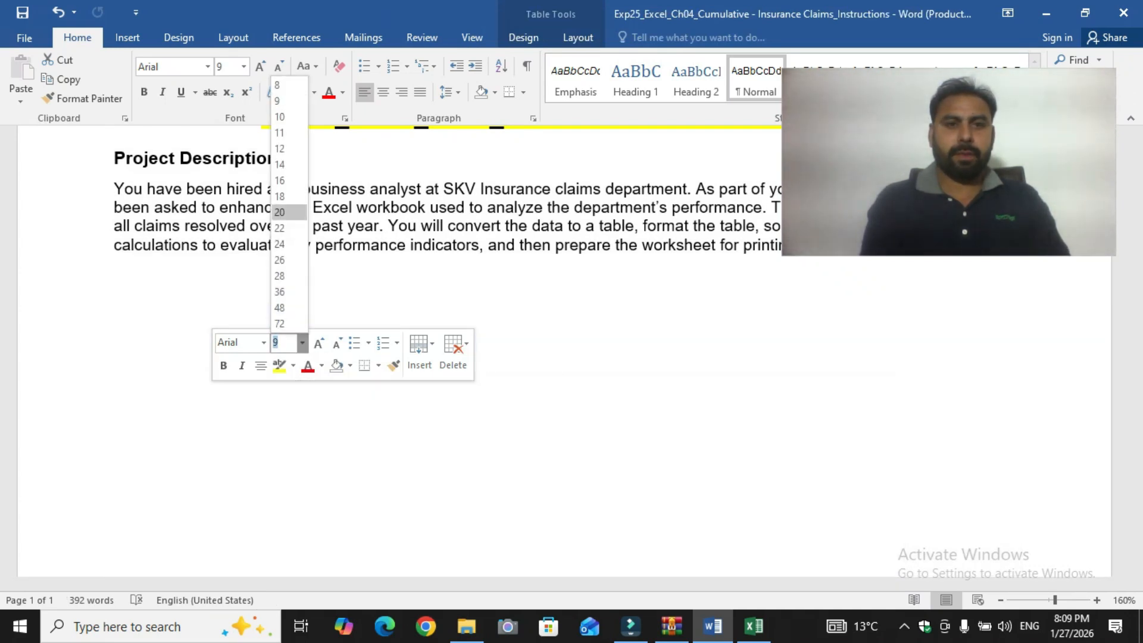
{"action": "left_click", "coordinate": [289, 148]}
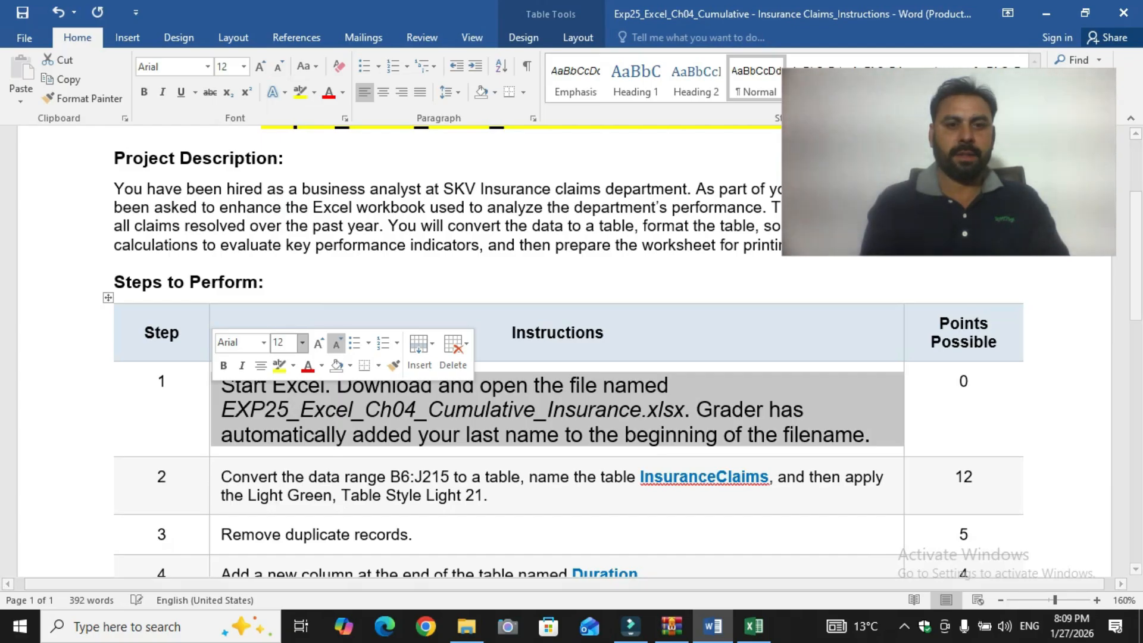
{"action": "left_click", "coordinate": [278, 365]}
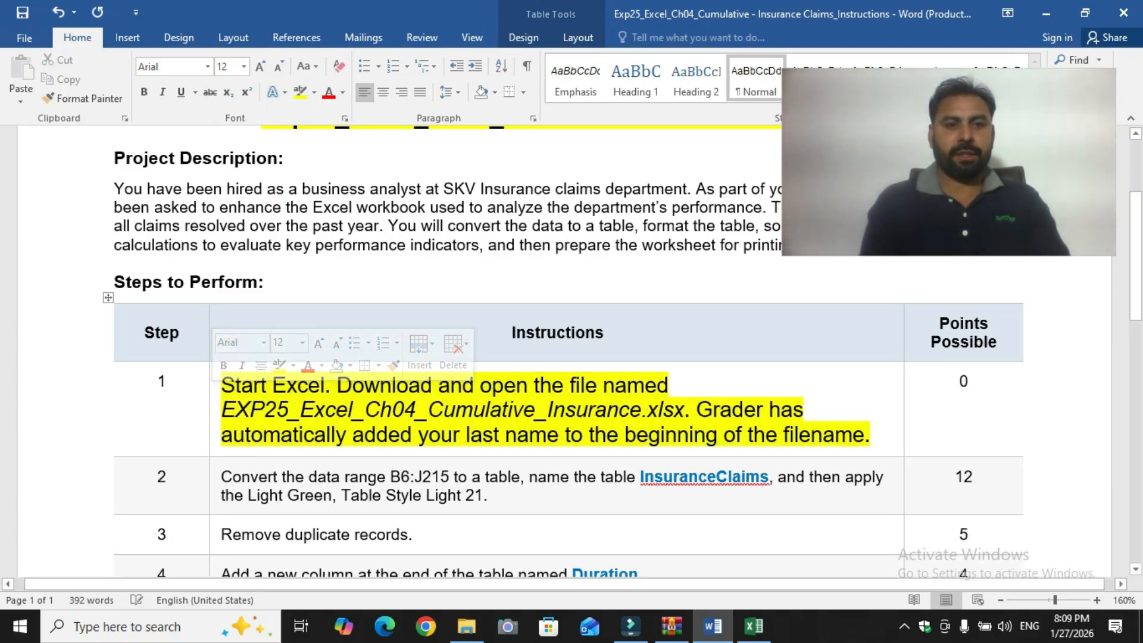
{"action": "left_click", "coordinate": [159, 381]}
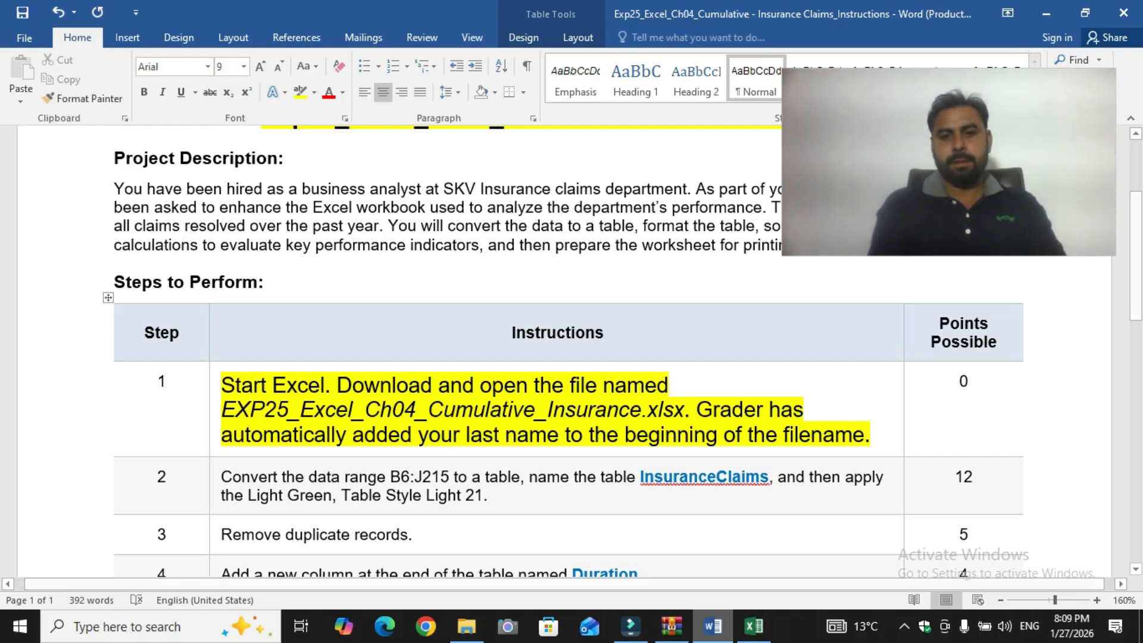
{"action": "left_click", "coordinate": [754, 626]}
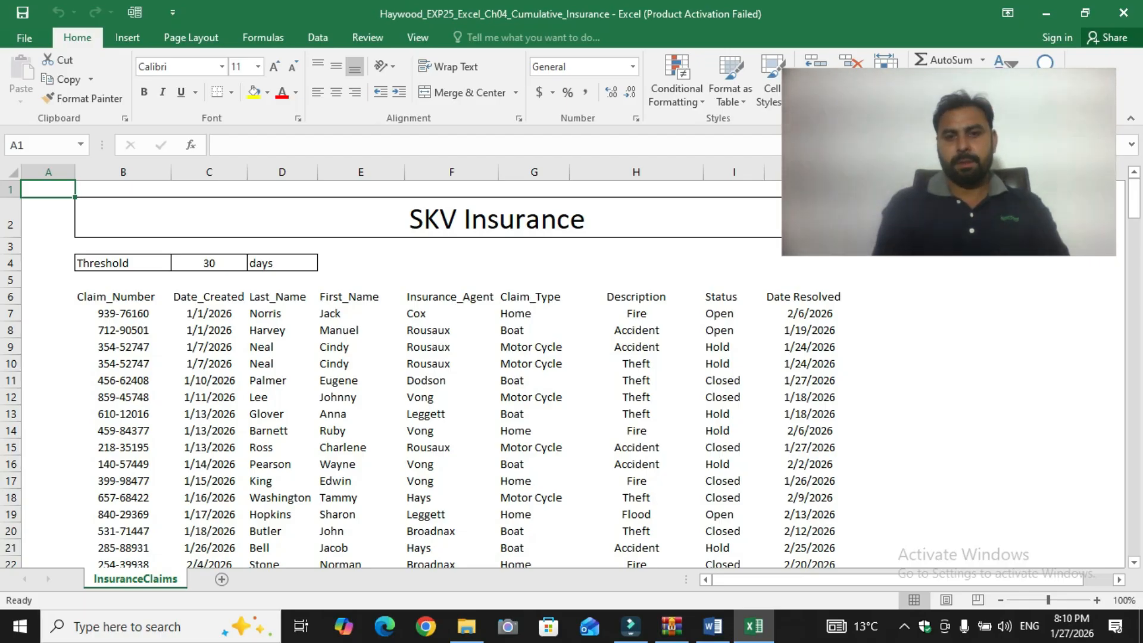
{"action": "left_click", "coordinate": [712, 626]}
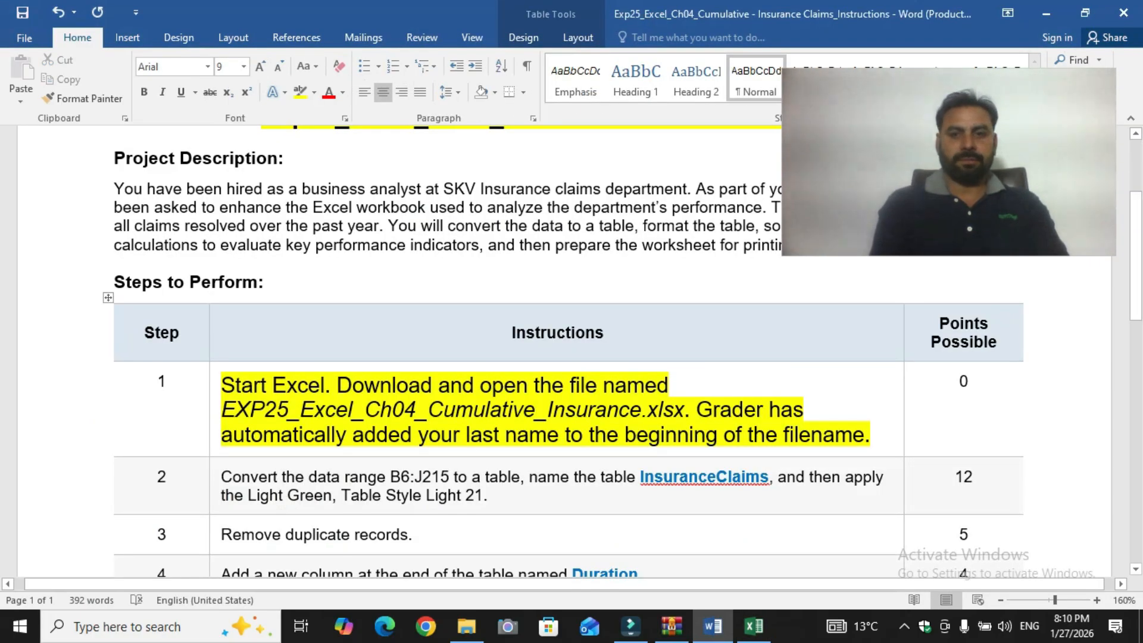
Step: Set the step 2 instruction text in the Word document to 12 pt and highlight it in yellow
{"action": "scroll", "coordinate": [572, 351], "scroll_direction": "down", "scroll_amount": 3}
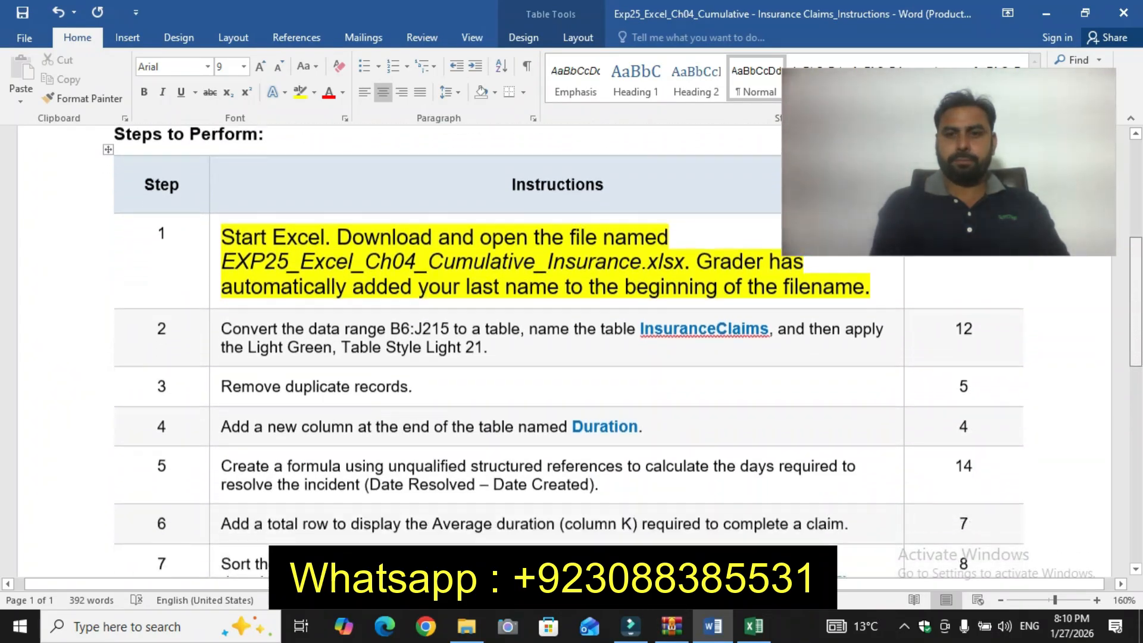
{"action": "scroll", "coordinate": [571, 351], "scroll_direction": "down", "scroll_amount": 1}
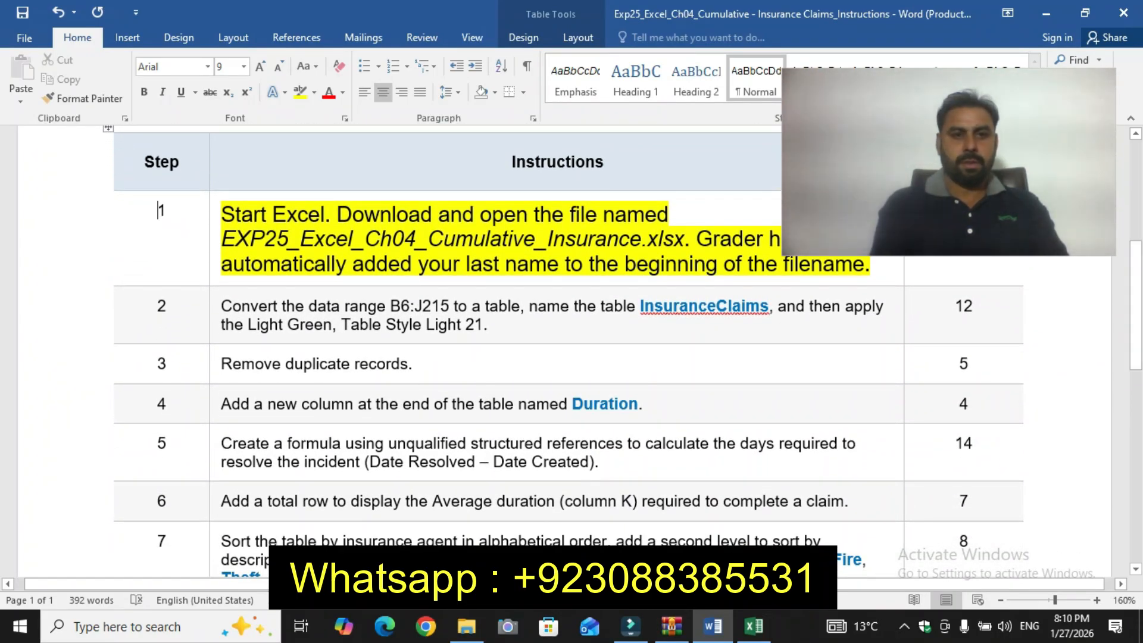
{"action": "left_click", "coordinate": [215, 315]}
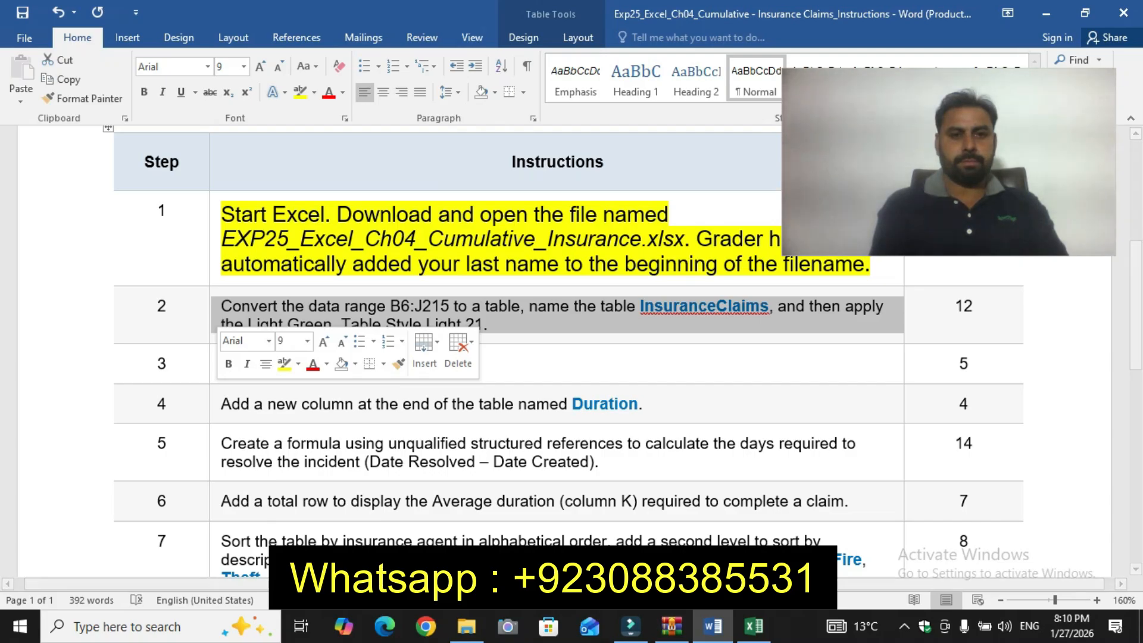
{"action": "left_click", "coordinate": [307, 341]}
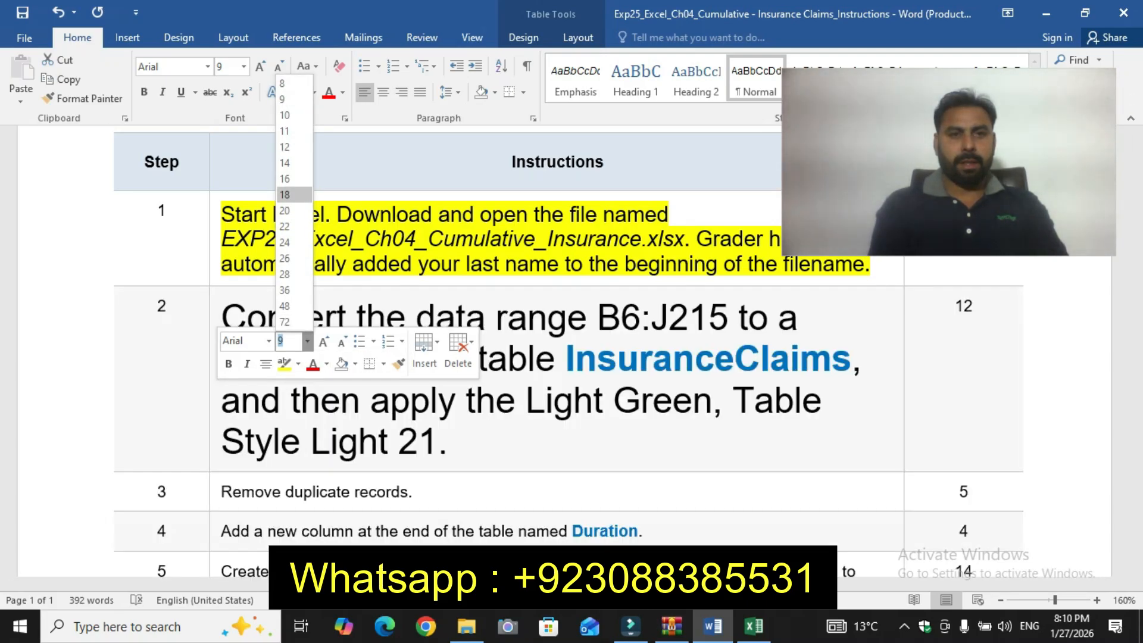
{"action": "left_click", "coordinate": [284, 147]}
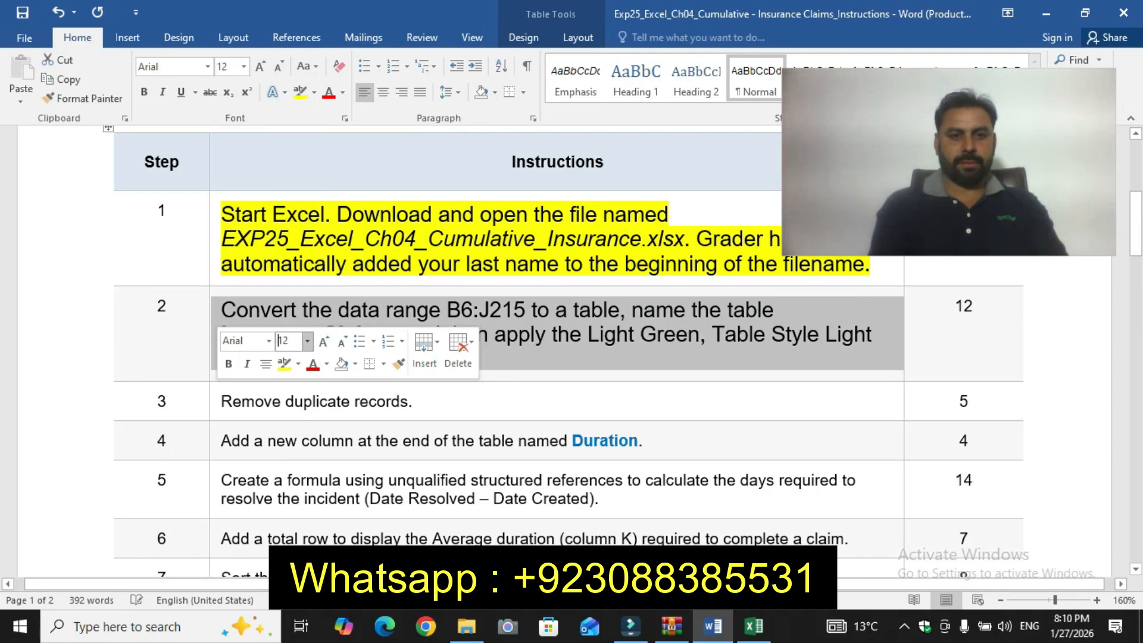
{"action": "left_click", "coordinate": [284, 363]}
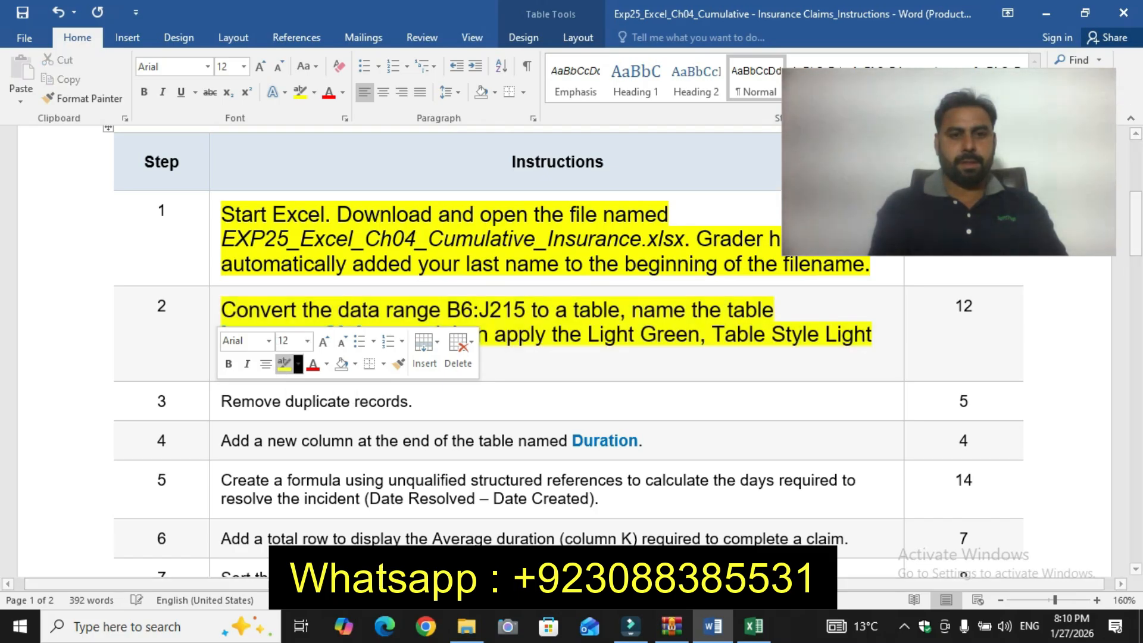
{"action": "left_click", "coordinate": [167, 306]}
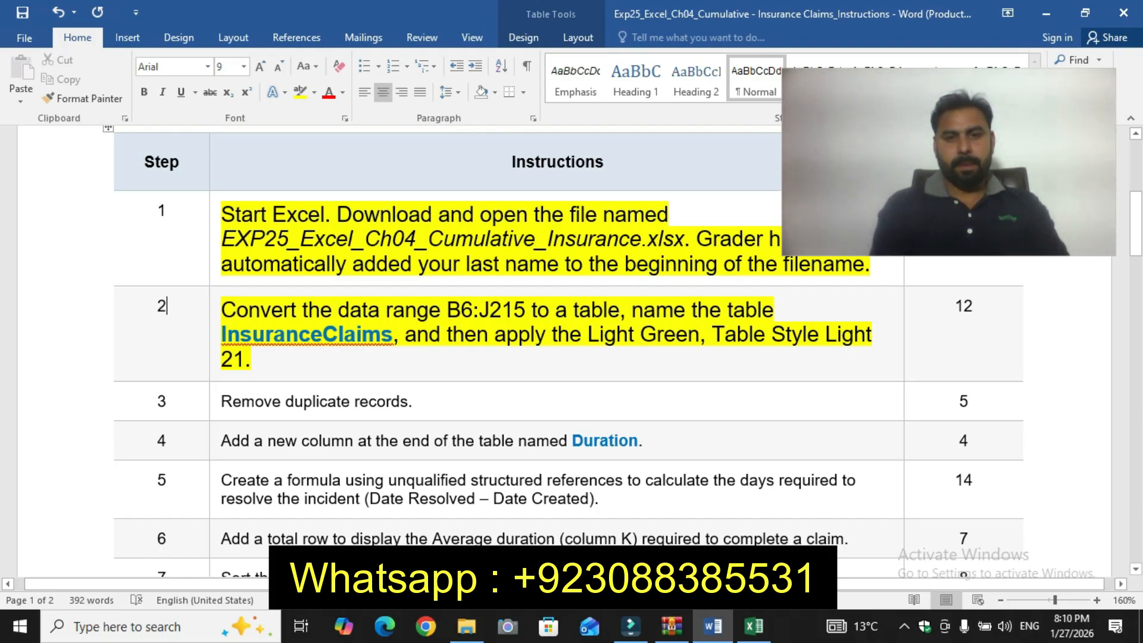
Step: Copy the range reference B6:J215 from the step 2 instruction and select that range in the Excel InsuranceClaims sheet
{"action": "left_click_drag", "start_coordinate": [447, 310], "coordinate": [525, 310]}
{"action": "key", "text": "ctrl+c"}
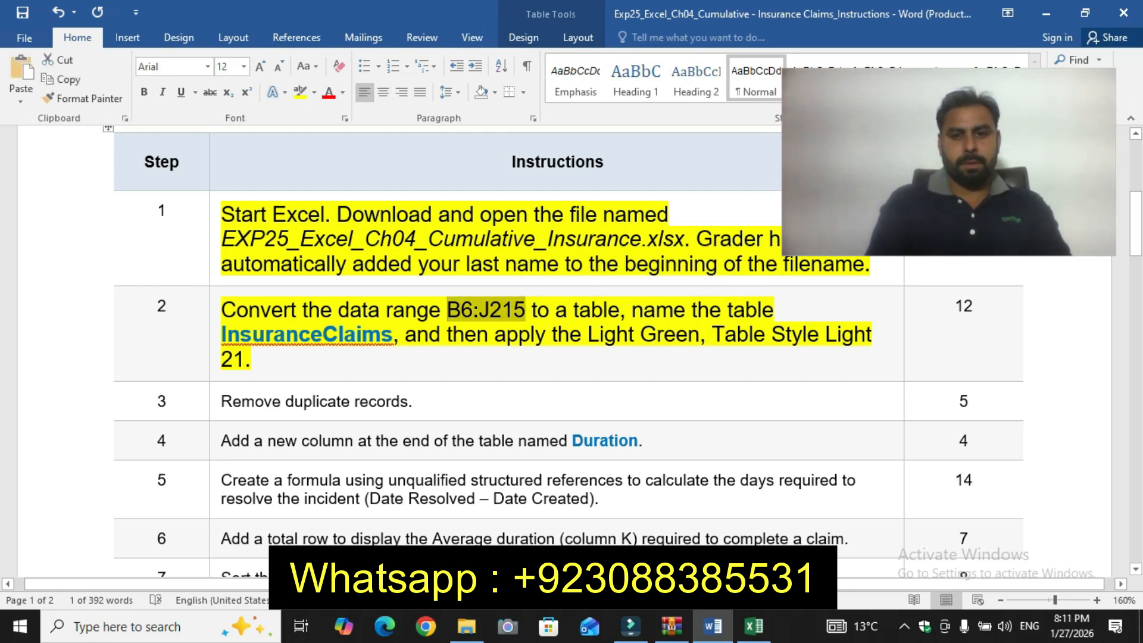
{"action": "left_click", "coordinate": [753, 626]}
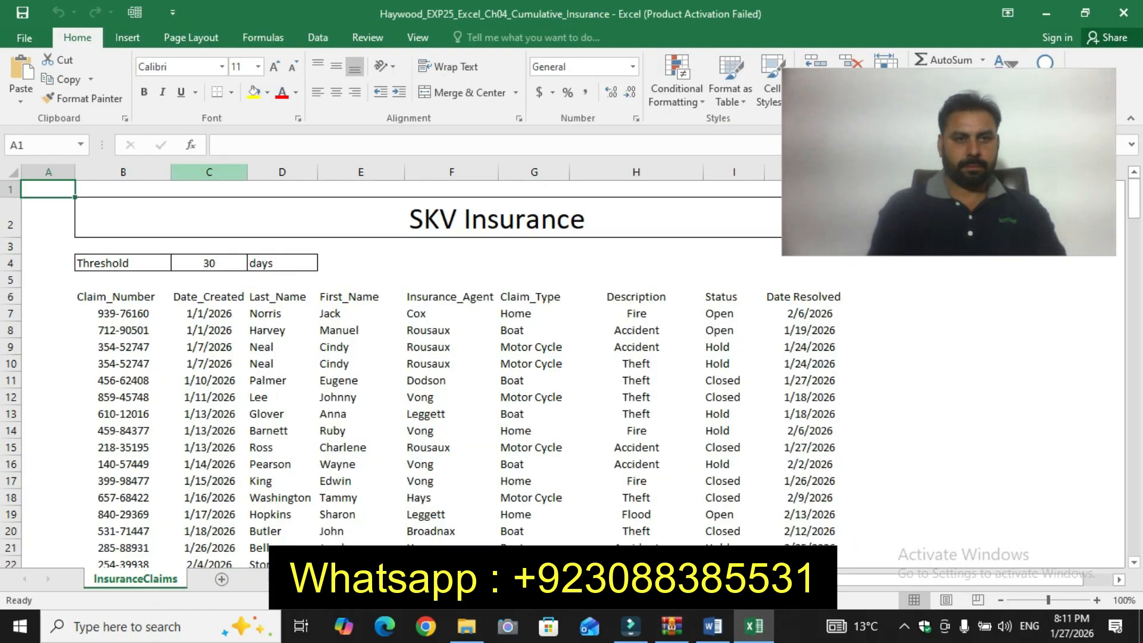
{"action": "left_click", "coordinate": [39, 145]}
{"action": "type", "text": "B6:J215"}
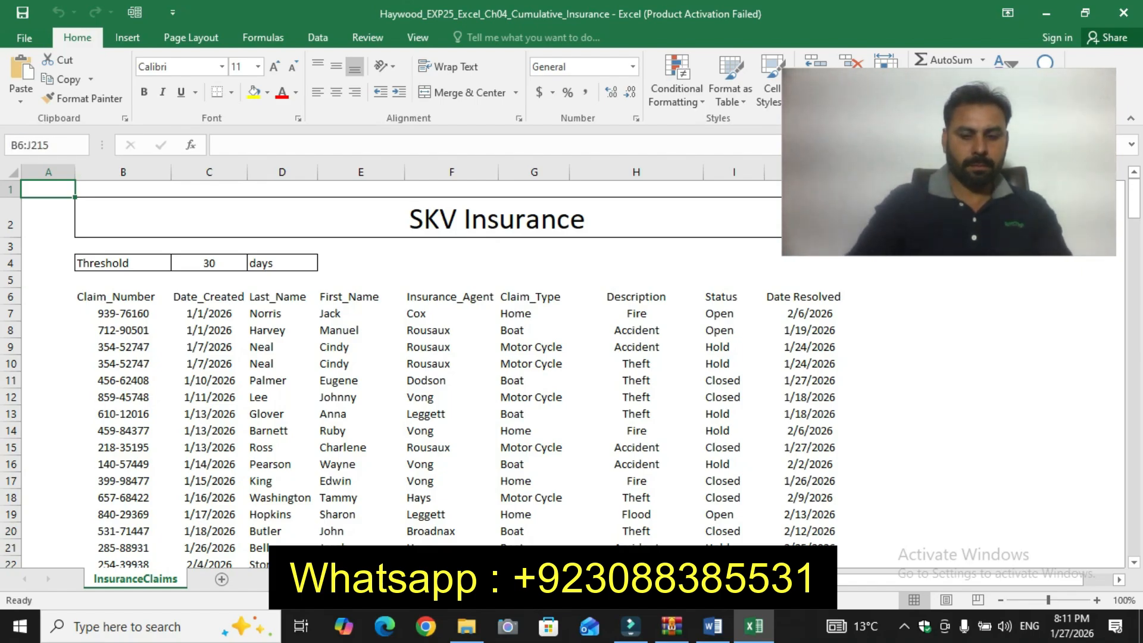
{"action": "key", "text": "Return"}
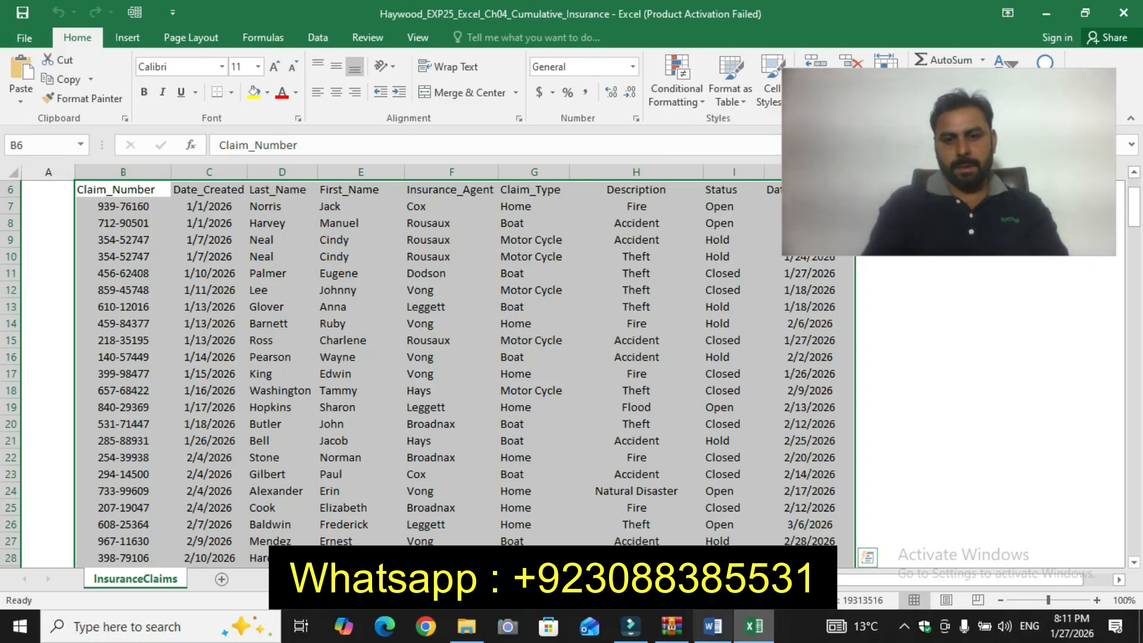
Step: Copy the table name InsuranceClaims from the step 2 instruction in the Word document
{"action": "left_click", "coordinate": [712, 626]}
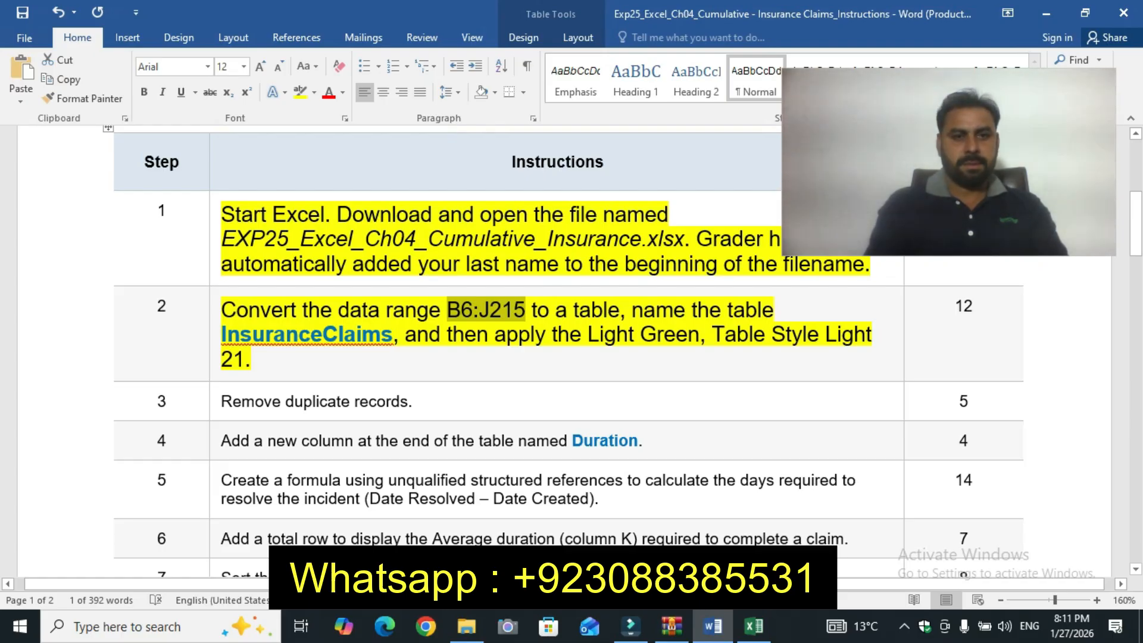
{"action": "triple_click", "coordinate": [251, 333]}
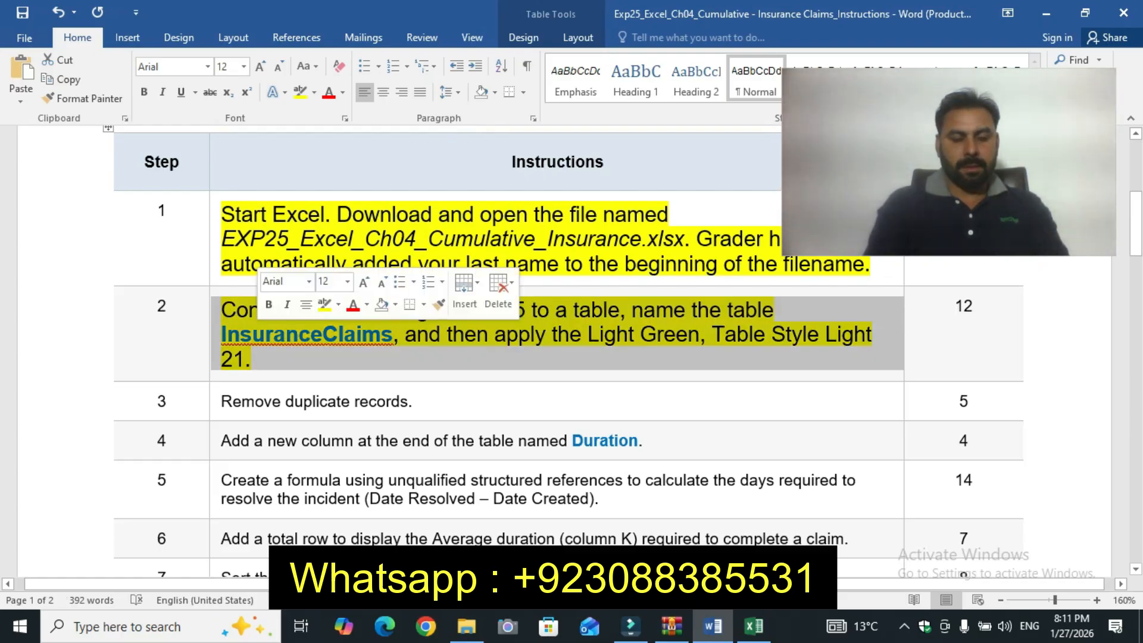
{"action": "left_click", "coordinate": [251, 333]}
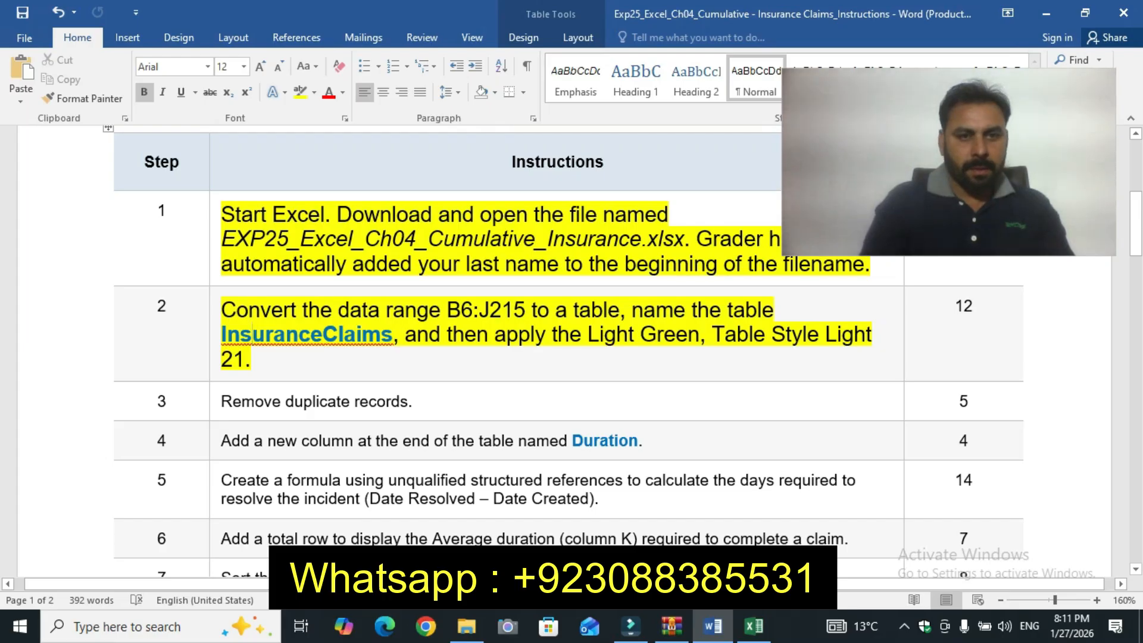
{"action": "double_click", "coordinate": [251, 333]}
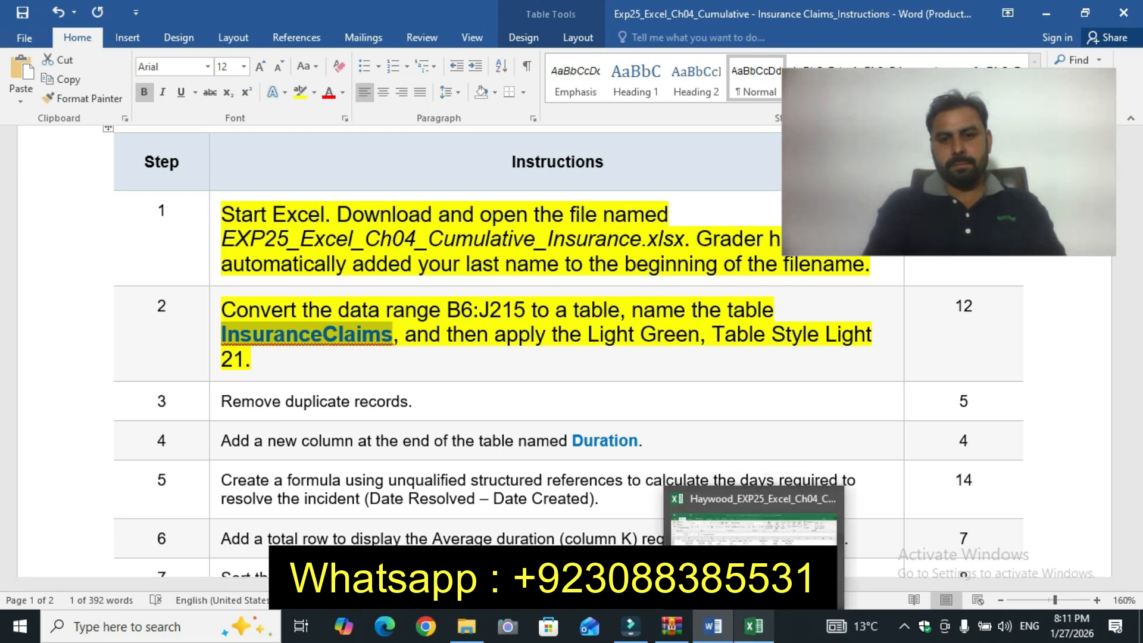
Step: Switch to Excel and convert the selected range B6:J215 to a table with headers
{"action": "left_click", "coordinate": [754, 625]}
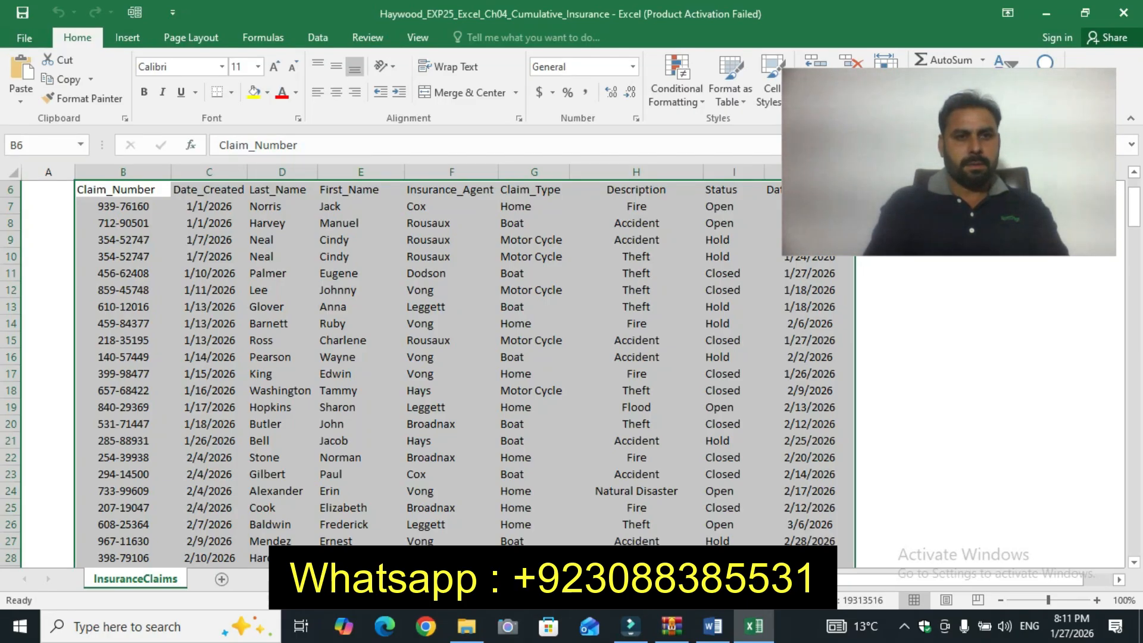
{"action": "left_click", "coordinate": [127, 38]}
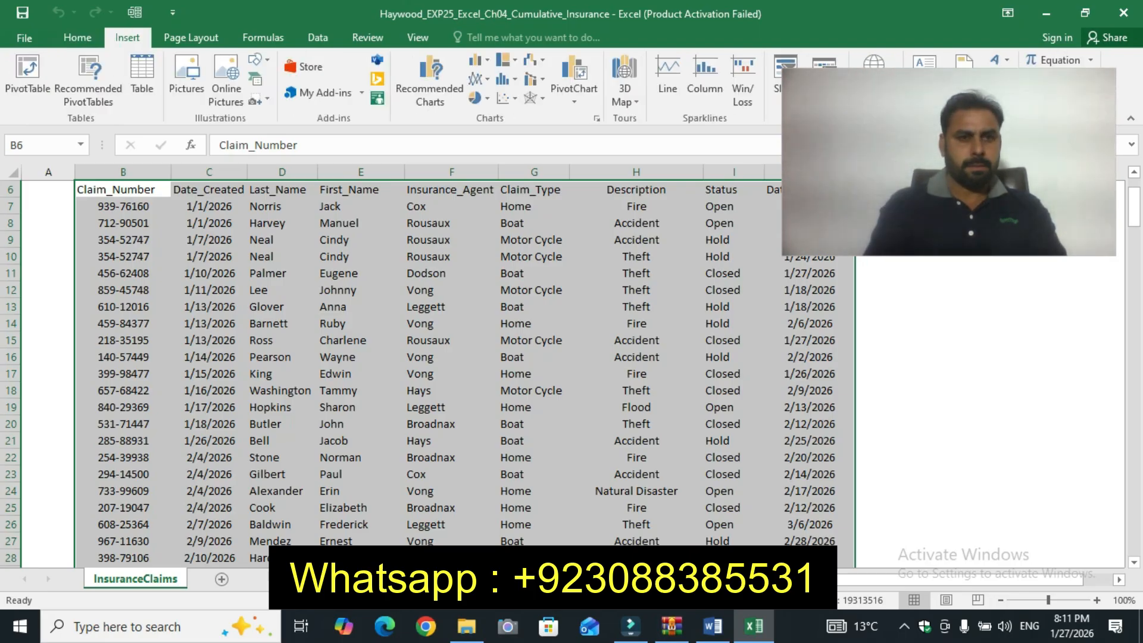
{"action": "left_click", "coordinate": [141, 76]}
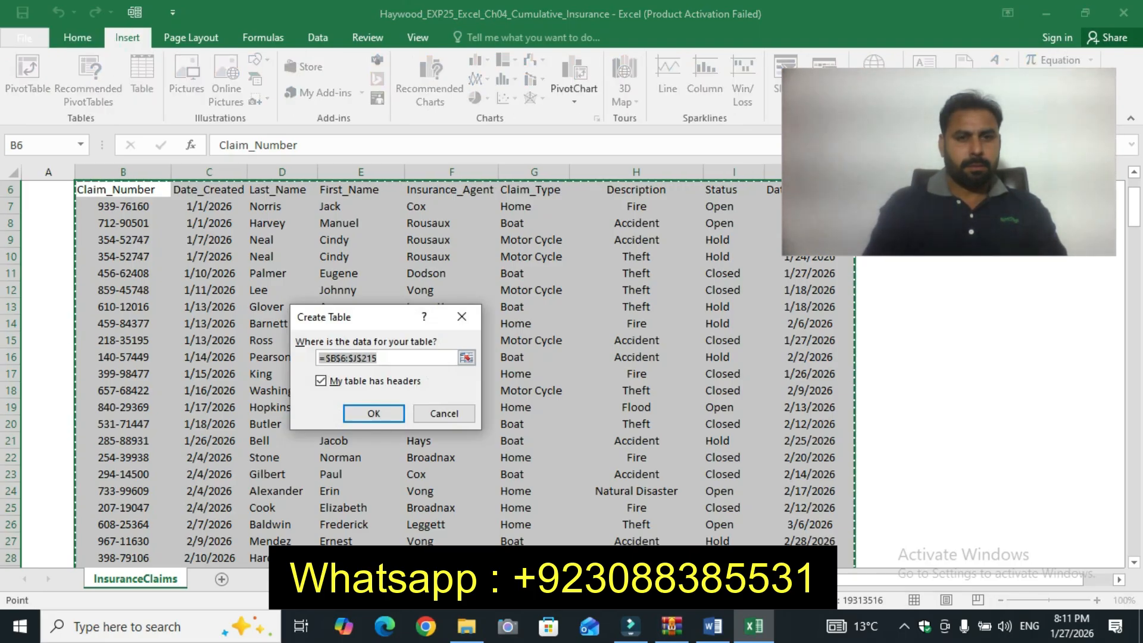
{"action": "key", "text": "Return"}
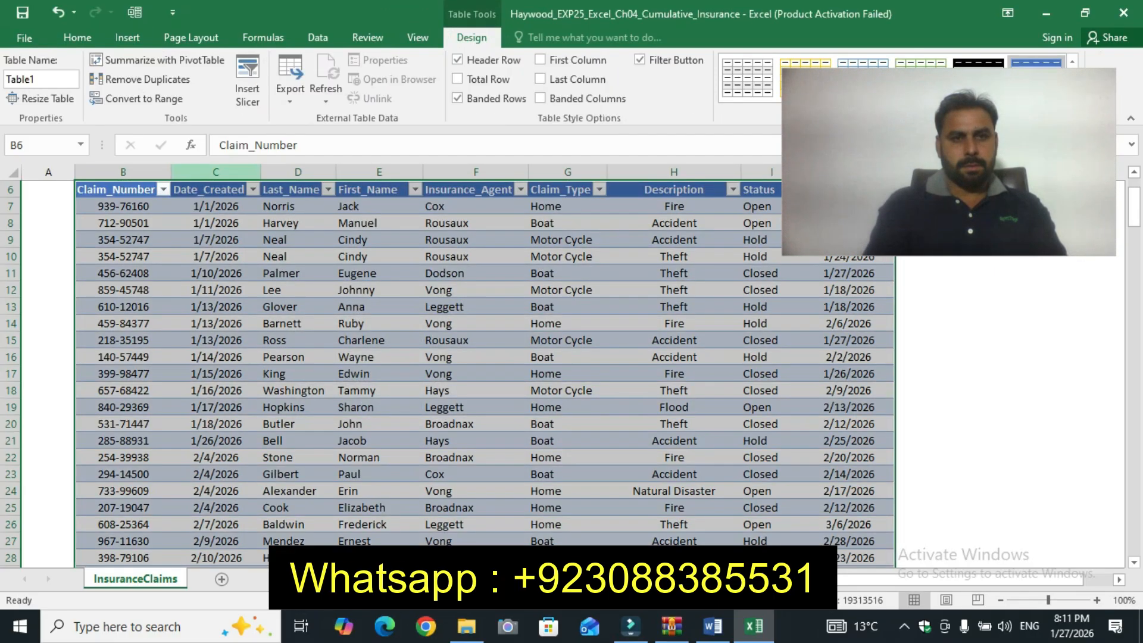
Step: Name the new table InsuranceClaims
{"action": "left_click", "coordinate": [39, 79]}
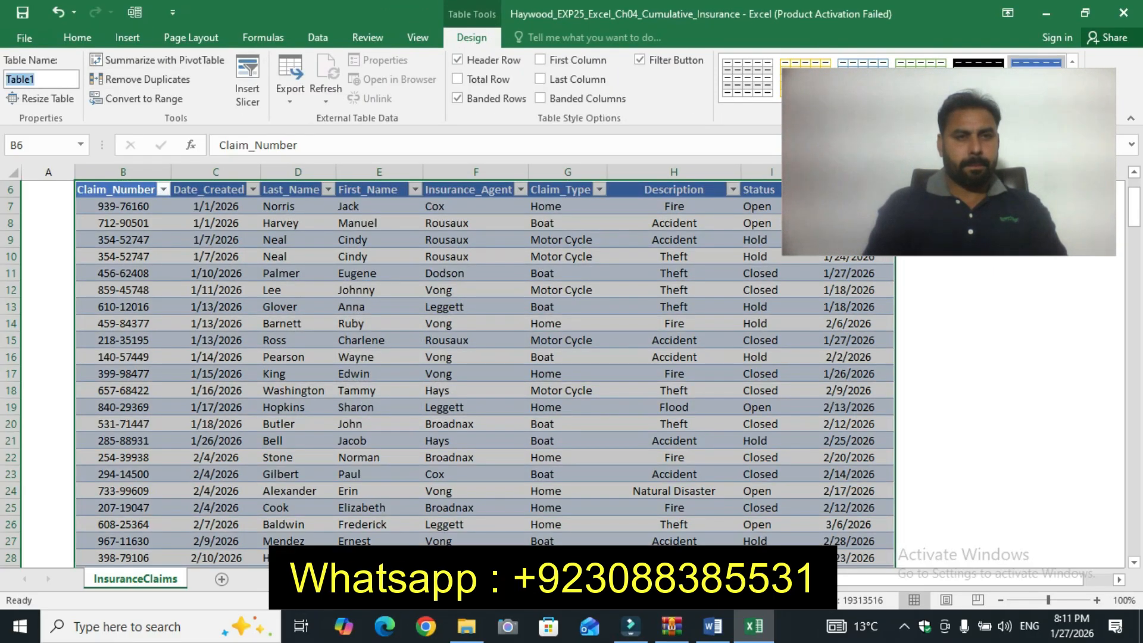
{"action": "key", "text": "ctrl+v"}
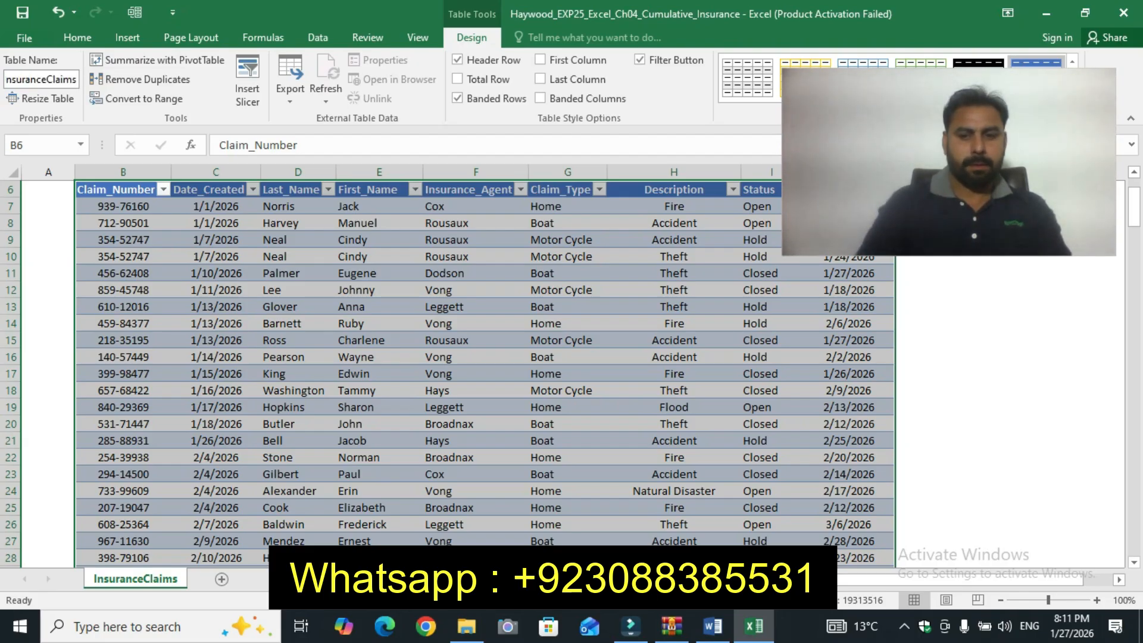
{"action": "key", "text": "Return"}
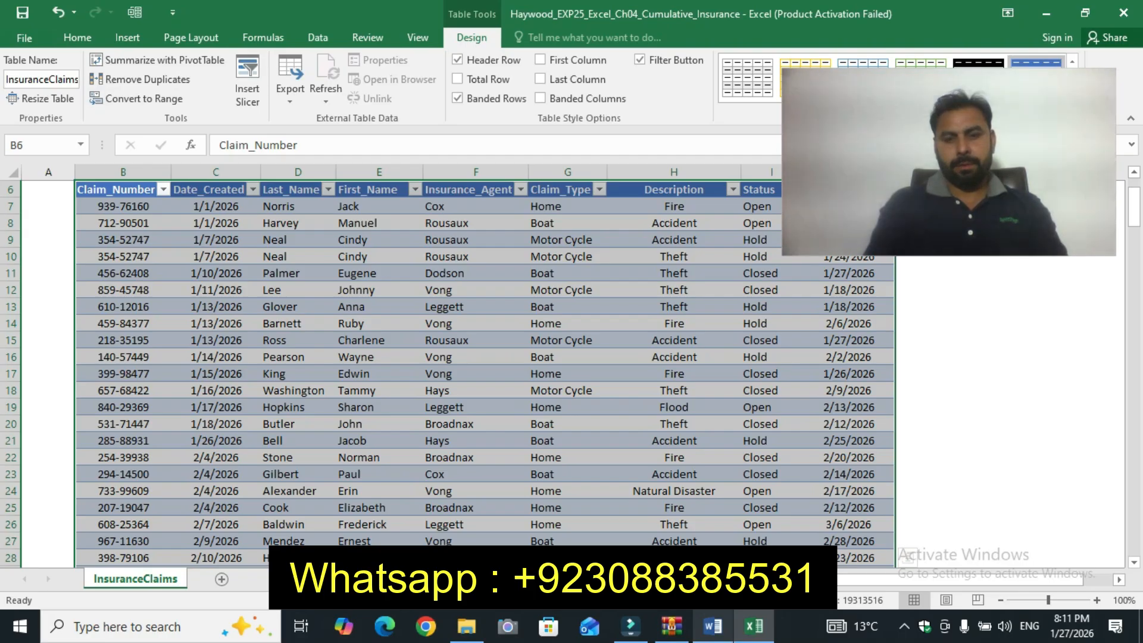
Step: Check the style required by the step 2 instruction in Word, and apply Table Style Light 21 to the InsuranceClaims table in Excel
{"action": "key", "text": "alt+Tab"}
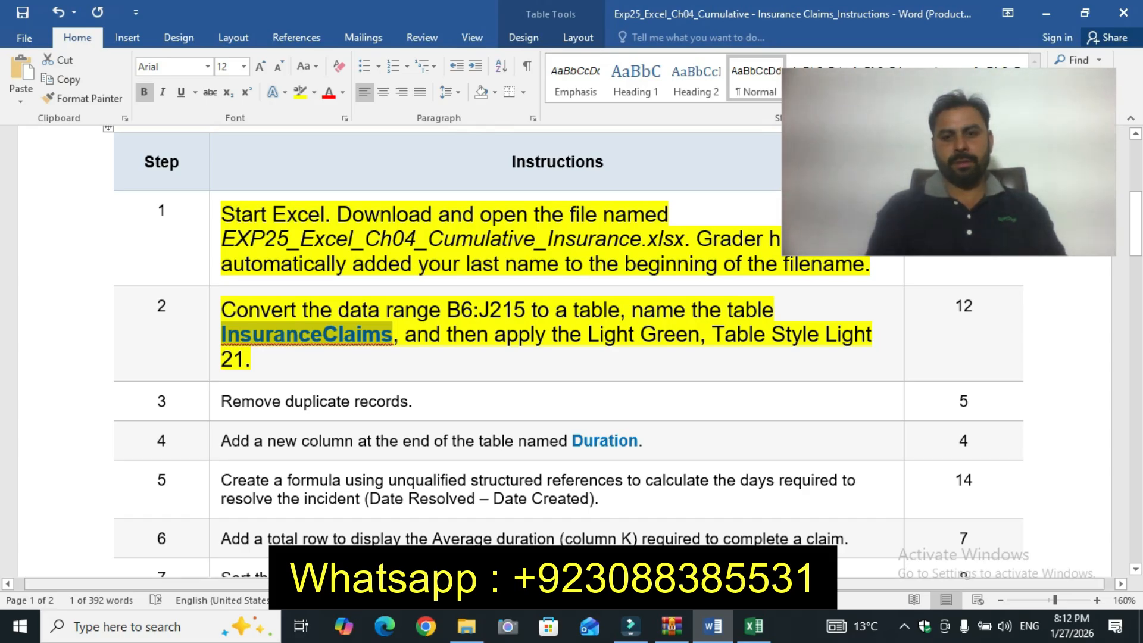
{"action": "key", "text": "alt+Tab"}
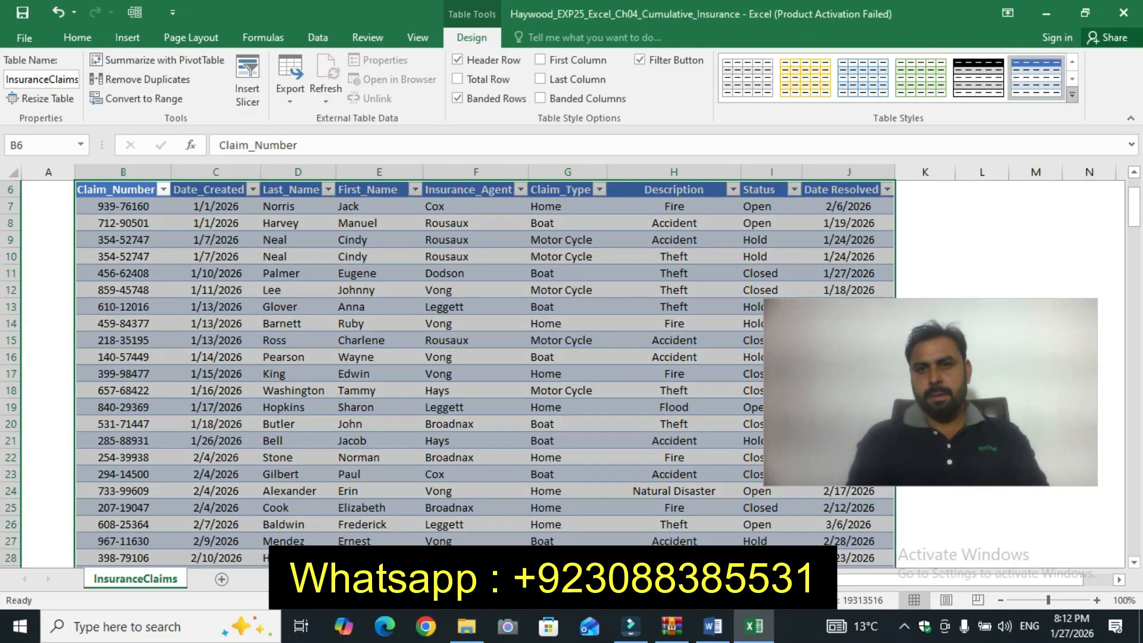
{"action": "left_click", "coordinate": [1072, 95]}
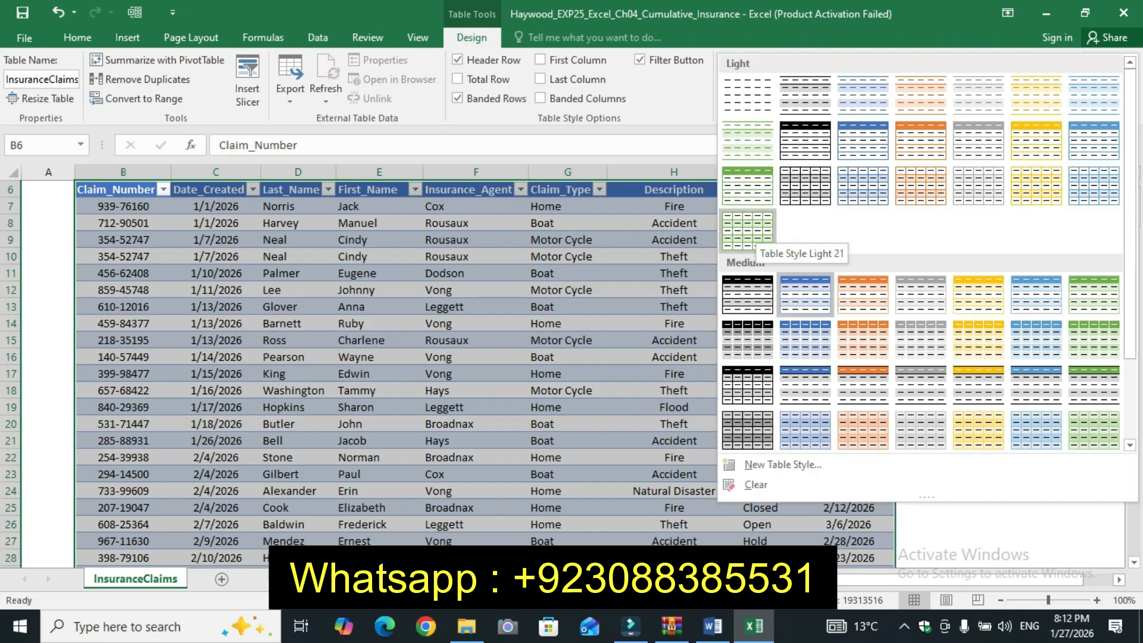
{"action": "left_click", "coordinate": [747, 231]}
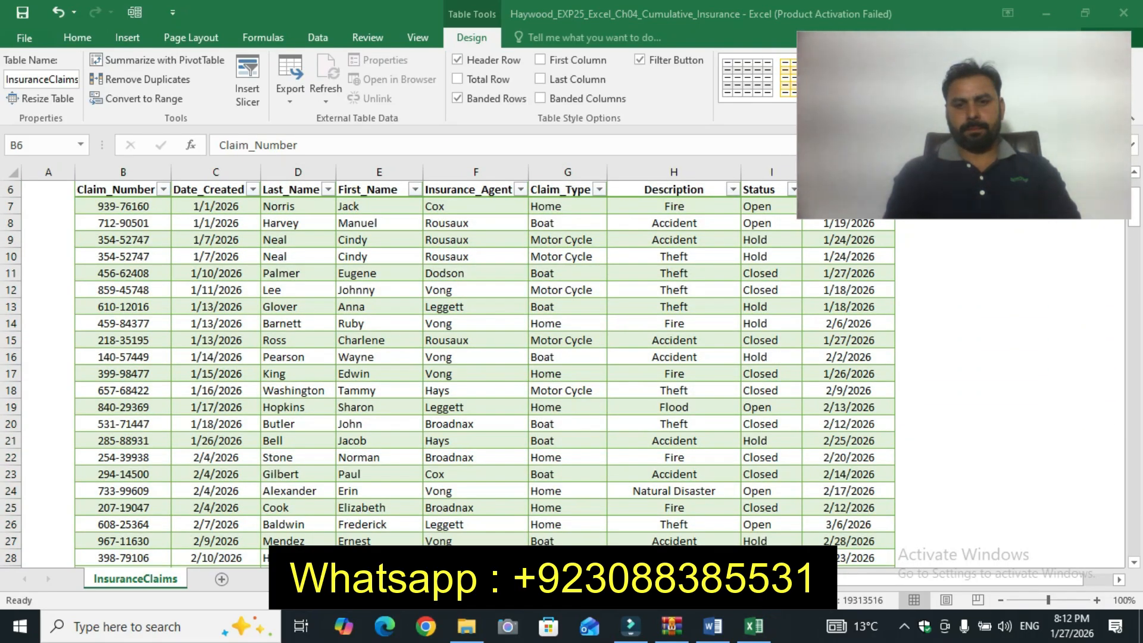
Step: Switch to the Word instructions and format the step 3 instruction text as 12 pt with yellow highlighting
{"action": "left_click", "coordinate": [712, 625]}
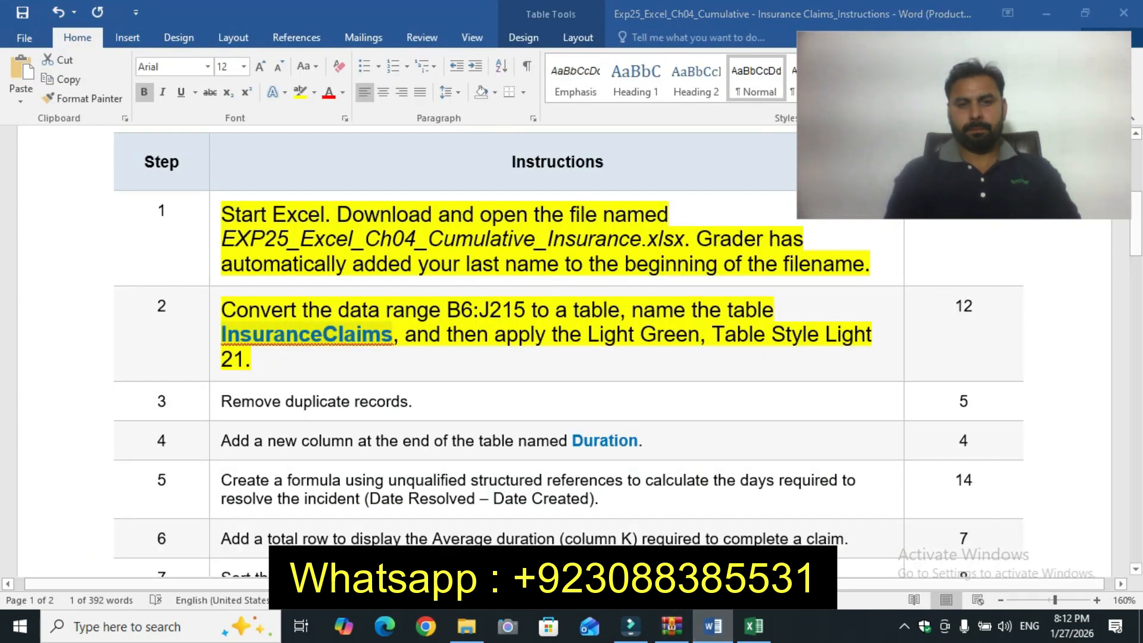
{"action": "key", "text": "alt+Tab"}
{"action": "key", "text": "alt+Tab"}
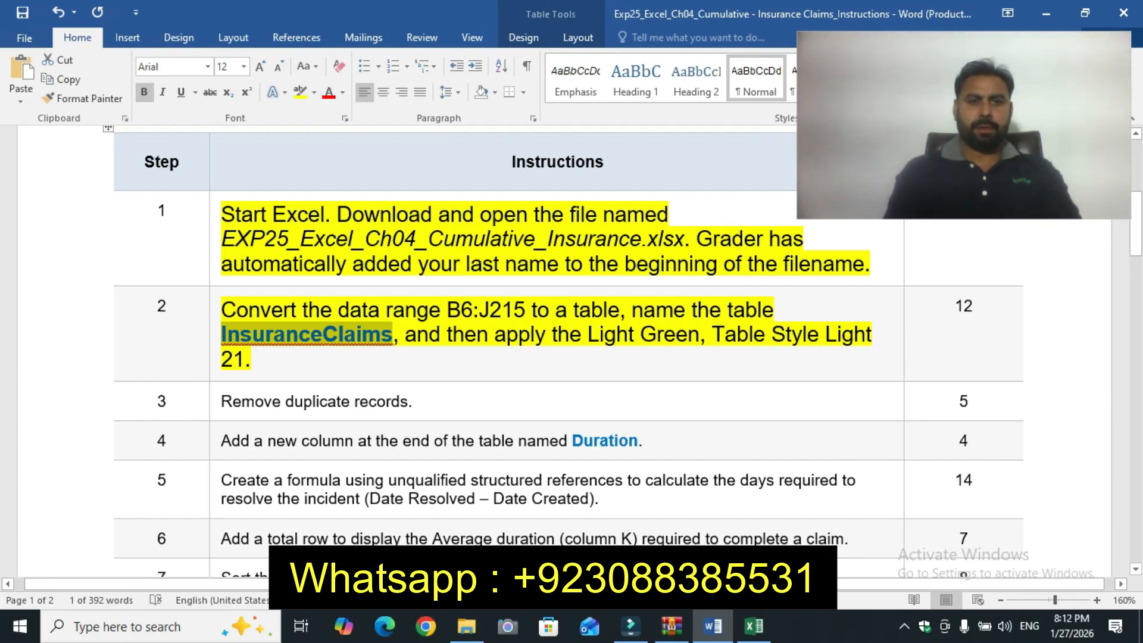
{"action": "left_click", "coordinate": [214, 403]}
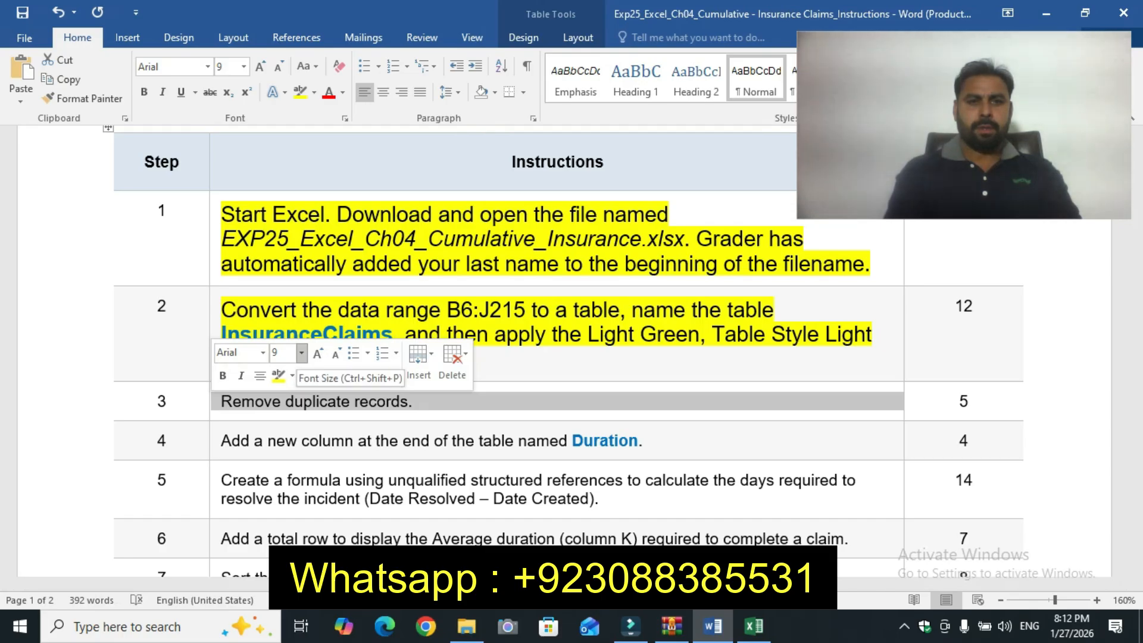
{"action": "left_click", "coordinate": [301, 352]}
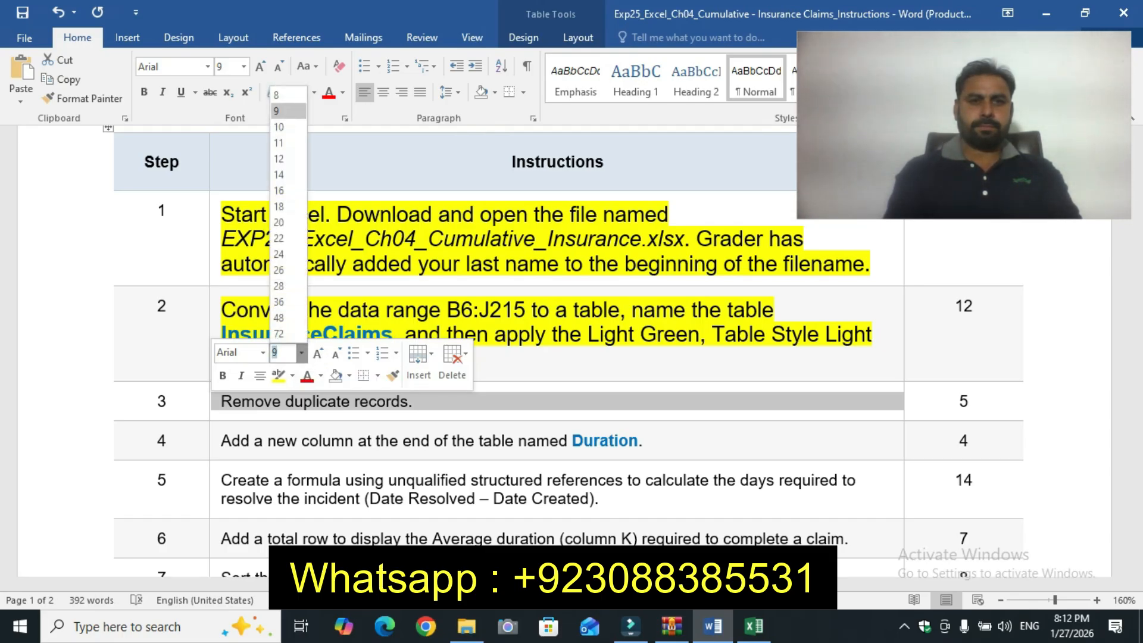
{"action": "left_click", "coordinate": [279, 158]}
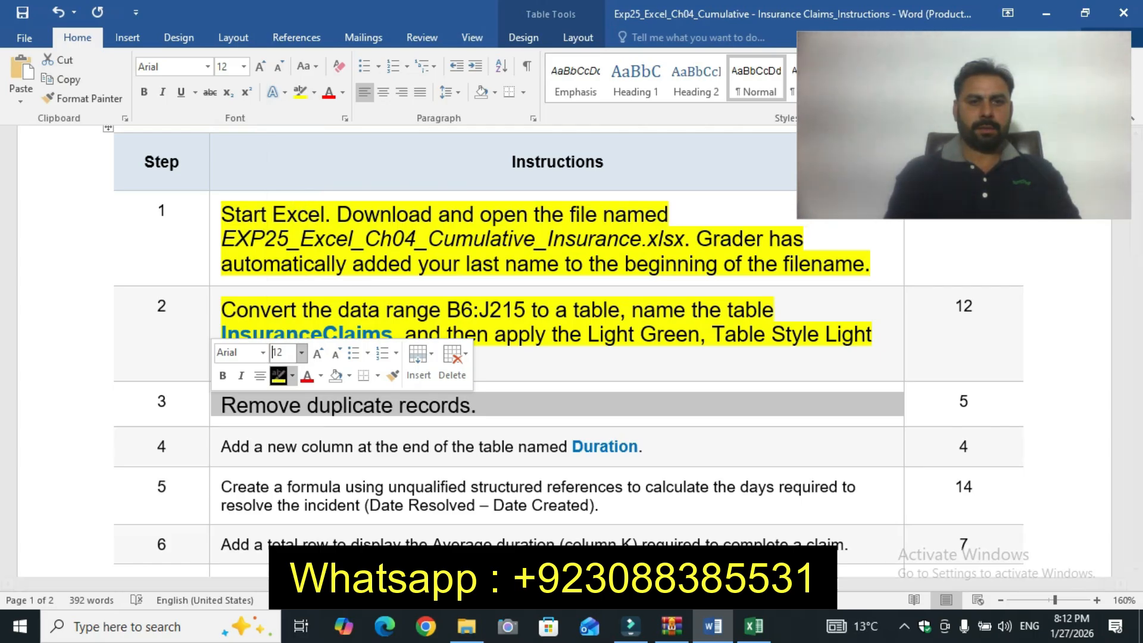
{"action": "left_click", "coordinate": [278, 375]}
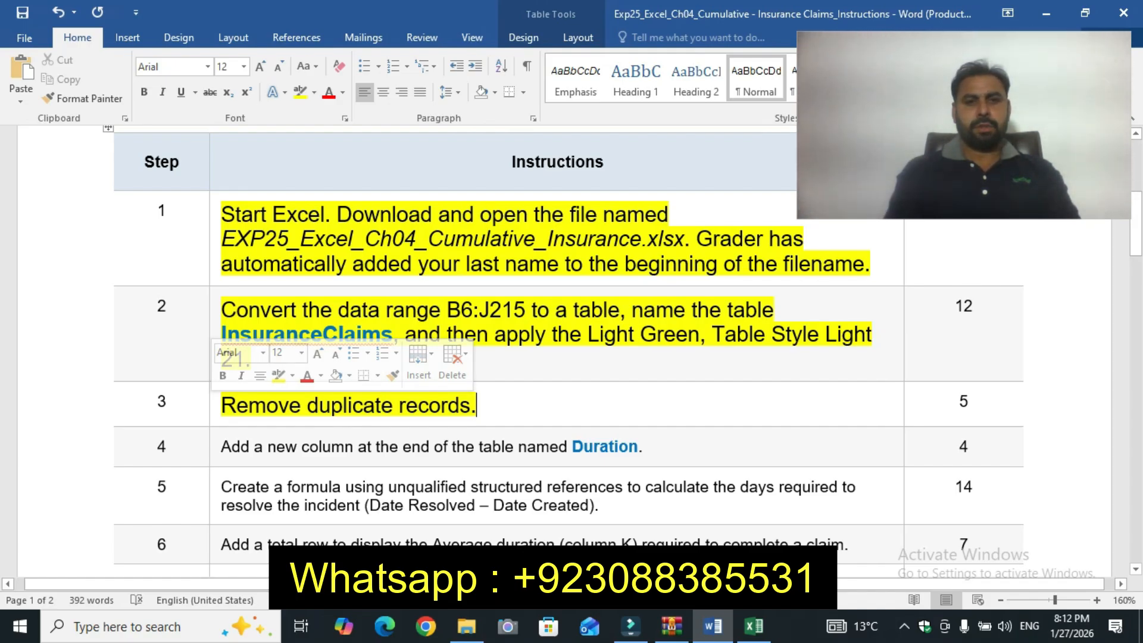
Step: Switch to Excel and remove duplicate records from the InsuranceClaims table, comparing all columns and treating the first row as headers
{"action": "left_click", "coordinate": [754, 626]}
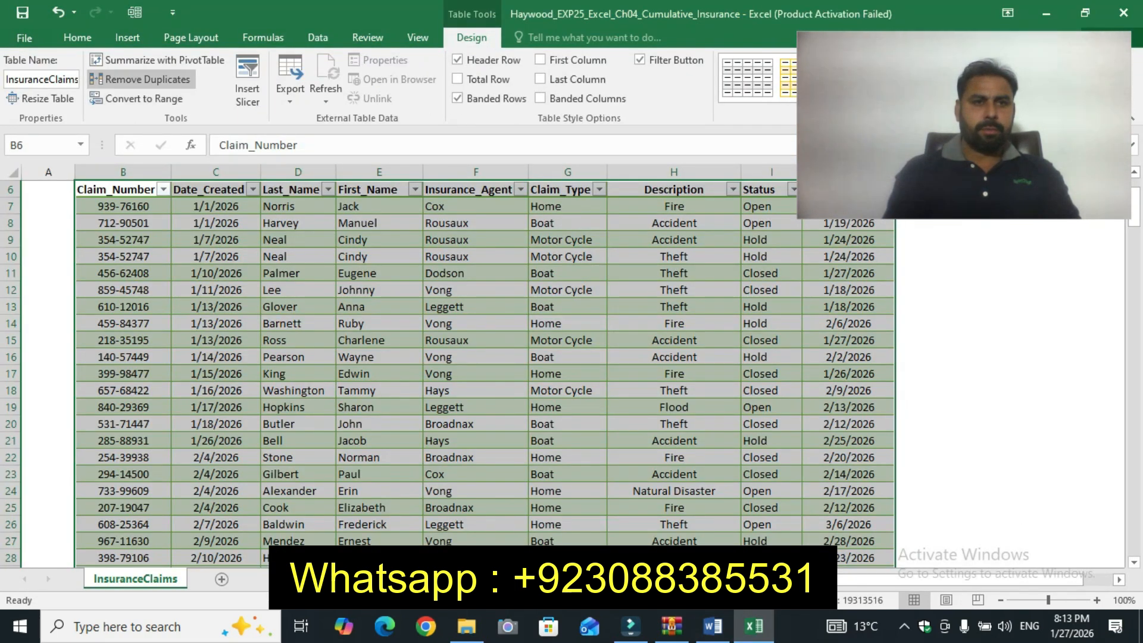
{"action": "left_click", "coordinate": [146, 79]}
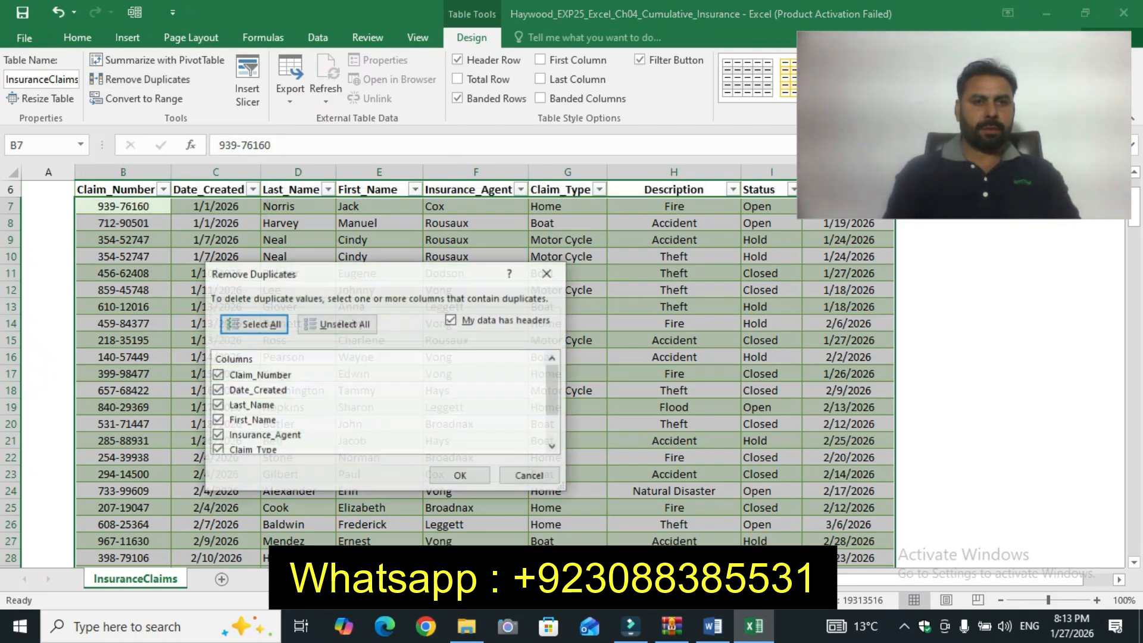
{"action": "left_click", "coordinate": [460, 476]}
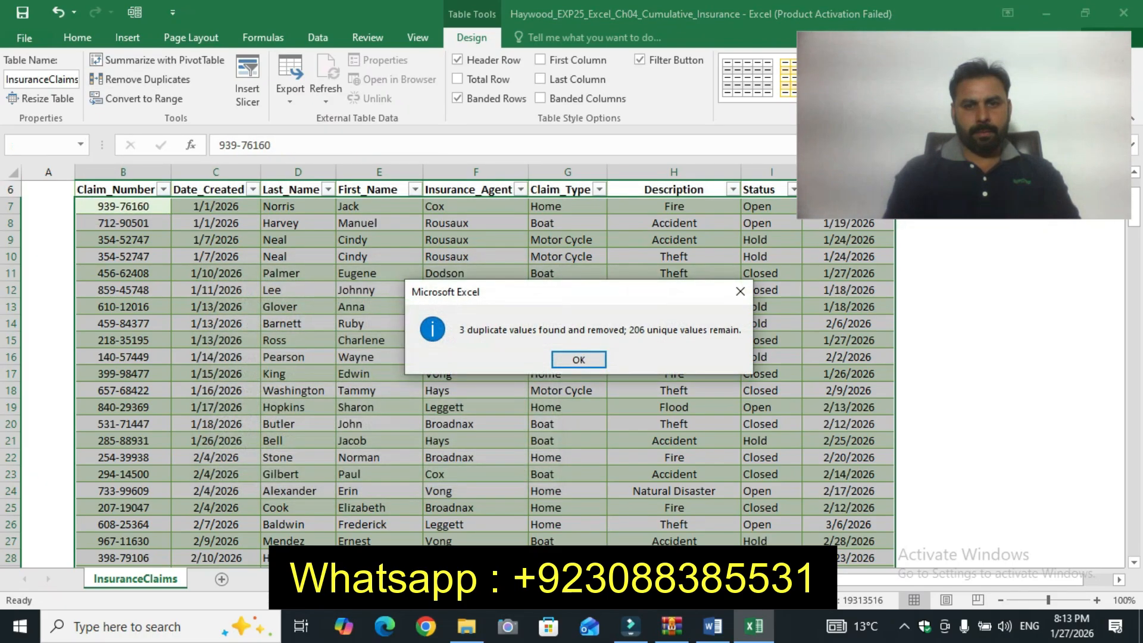
{"action": "left_click", "coordinate": [579, 359]}
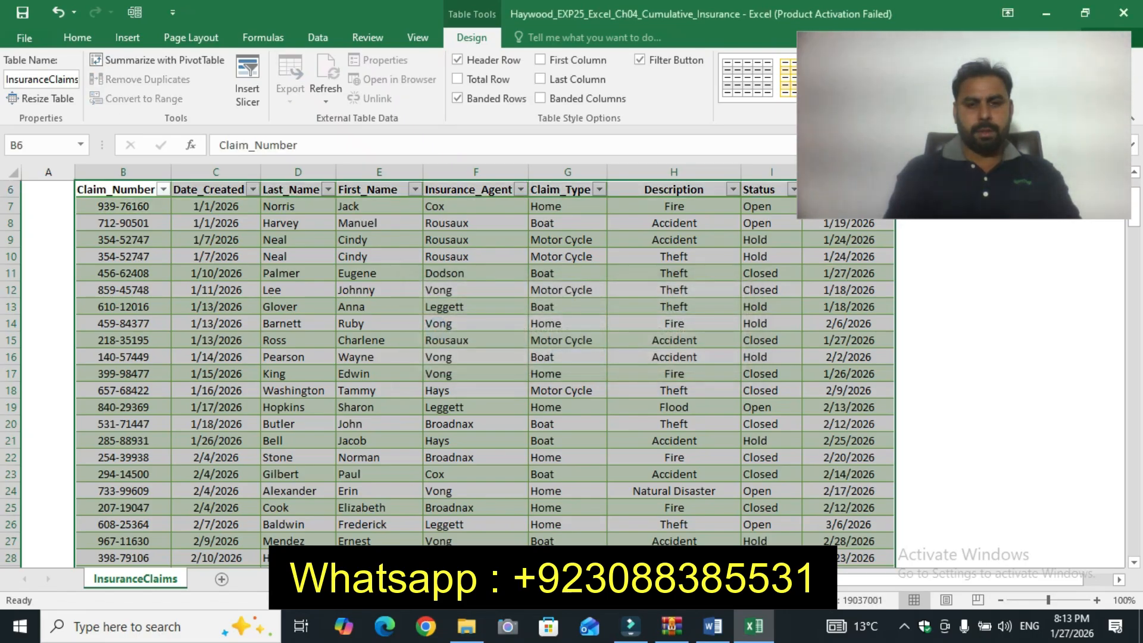
Step: Switch to the Word instructions and format the step 4 instruction text as 12 pt with yellow highlighting
{"action": "key", "text": "alt+Tab"}
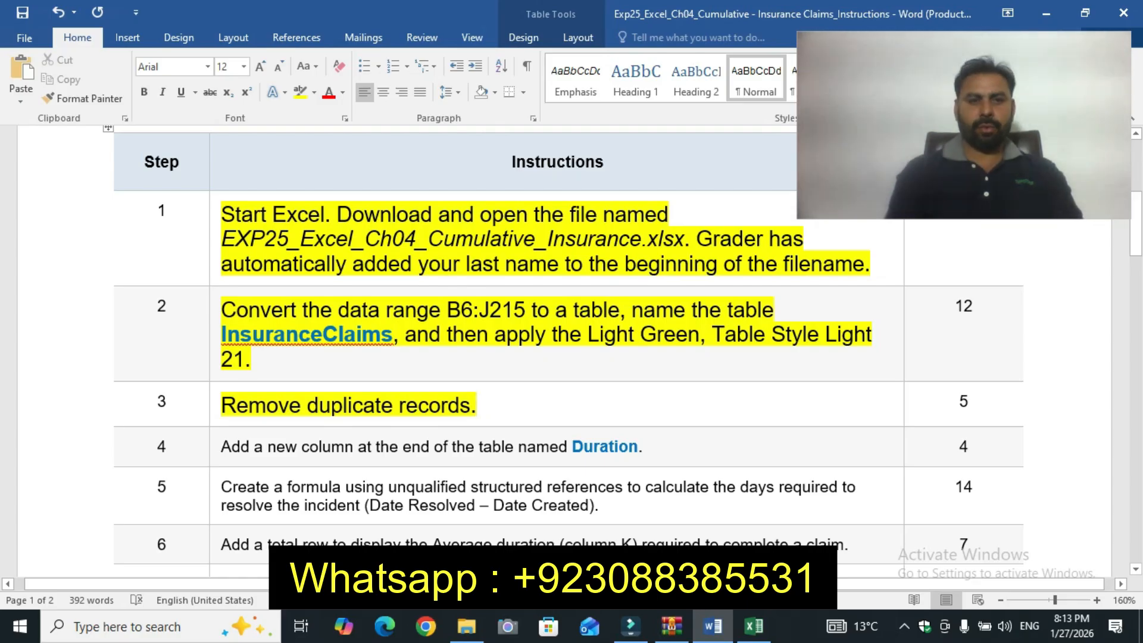
{"action": "left_click", "coordinate": [215, 448]}
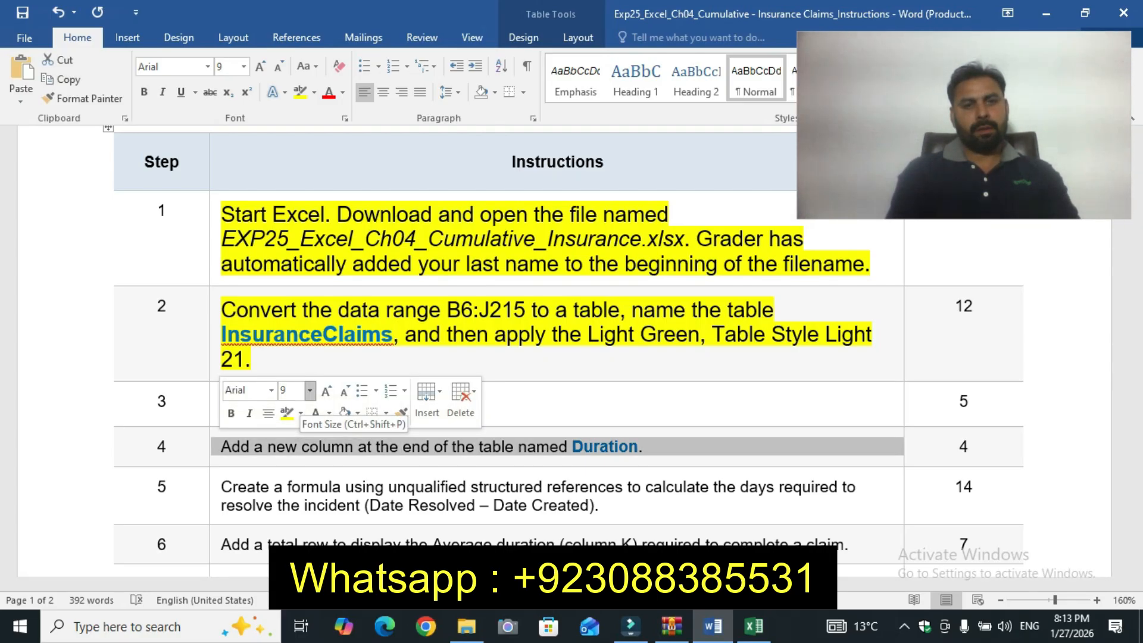
{"action": "left_click", "coordinate": [310, 390]}
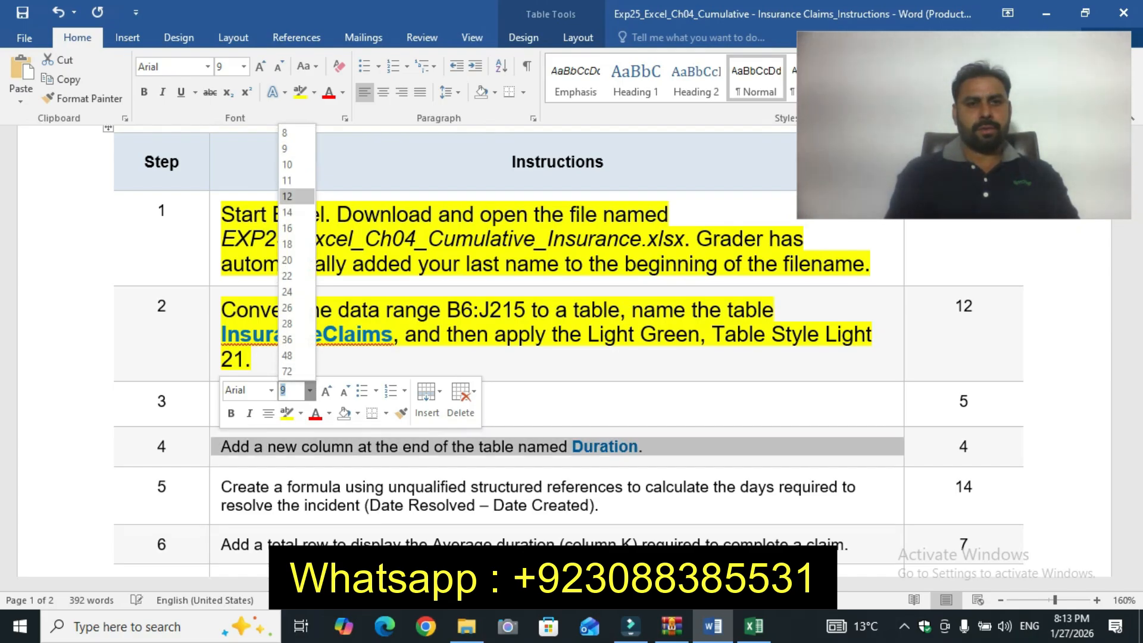
{"action": "left_click", "coordinate": [287, 196]}
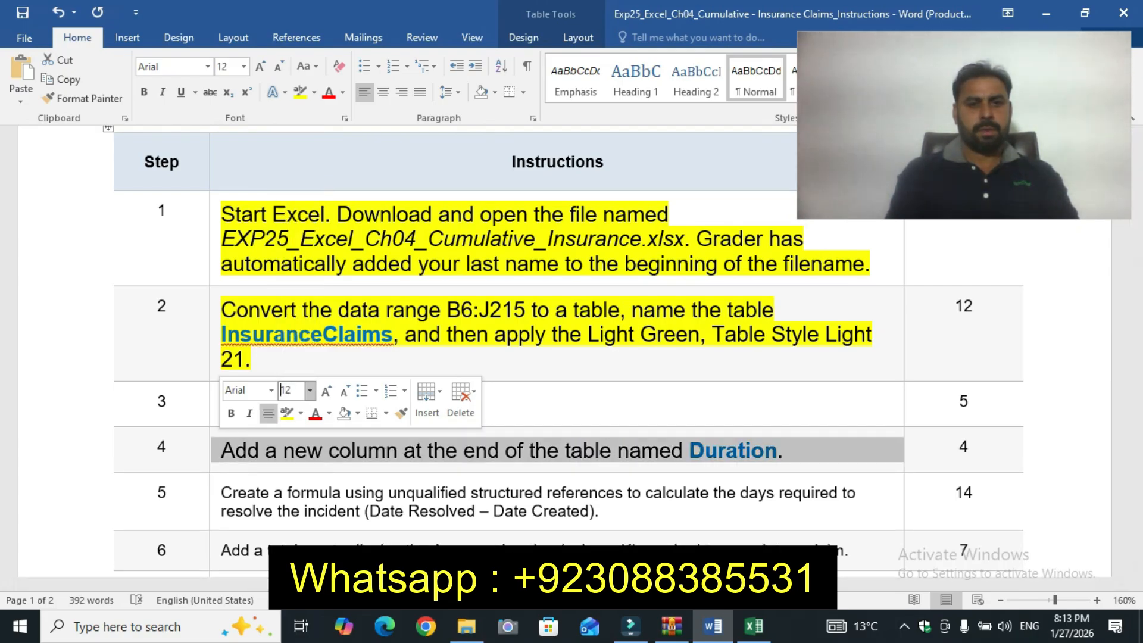
{"action": "left_click", "coordinate": [287, 412]}
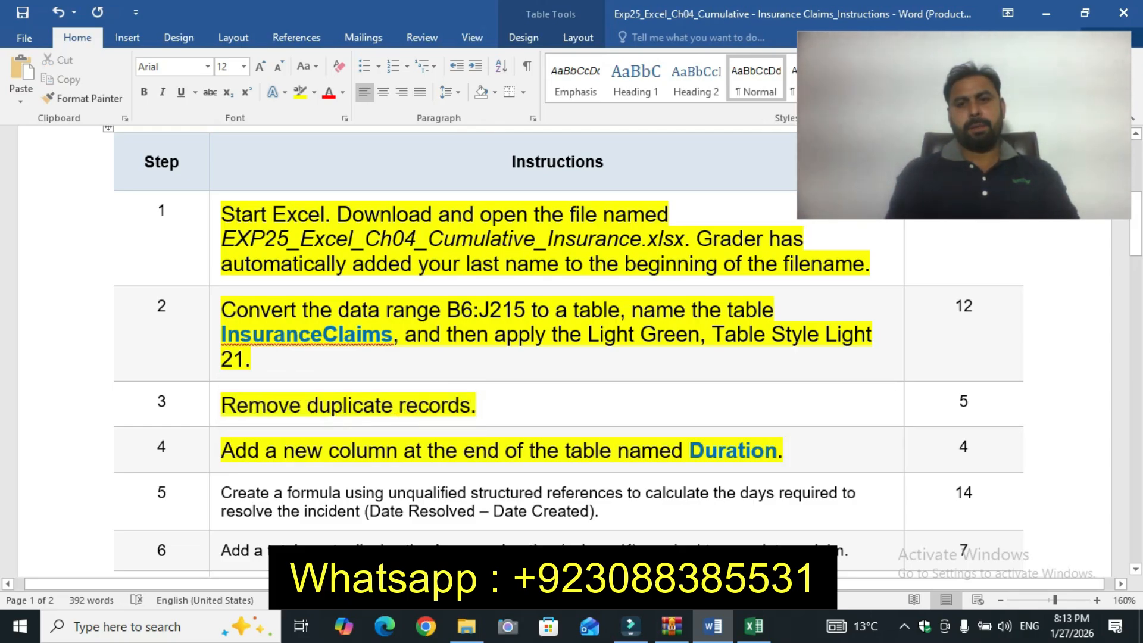
Step: Copy the name Duration from the step 4 instruction and paste it into cell K6 in Excel as a new table column header
{"action": "left_click_drag", "start_coordinate": [690, 451], "coordinate": [776, 450]}
{"action": "key", "text": "ctrl+c"}
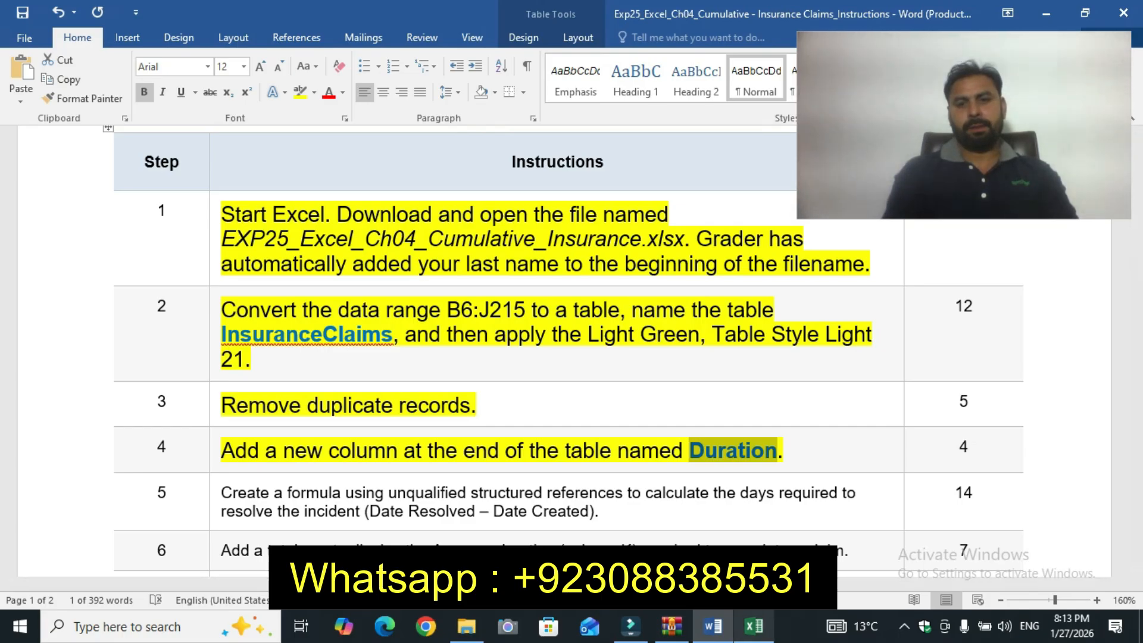
{"action": "key", "text": "alt+Tab"}
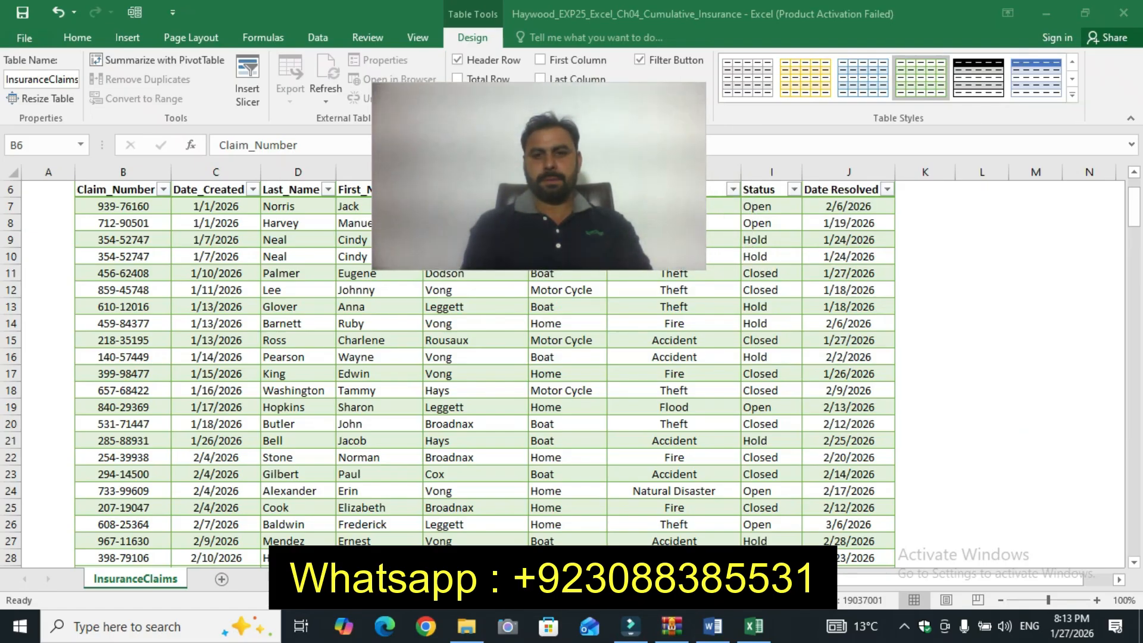
{"action": "left_click", "coordinate": [712, 626]}
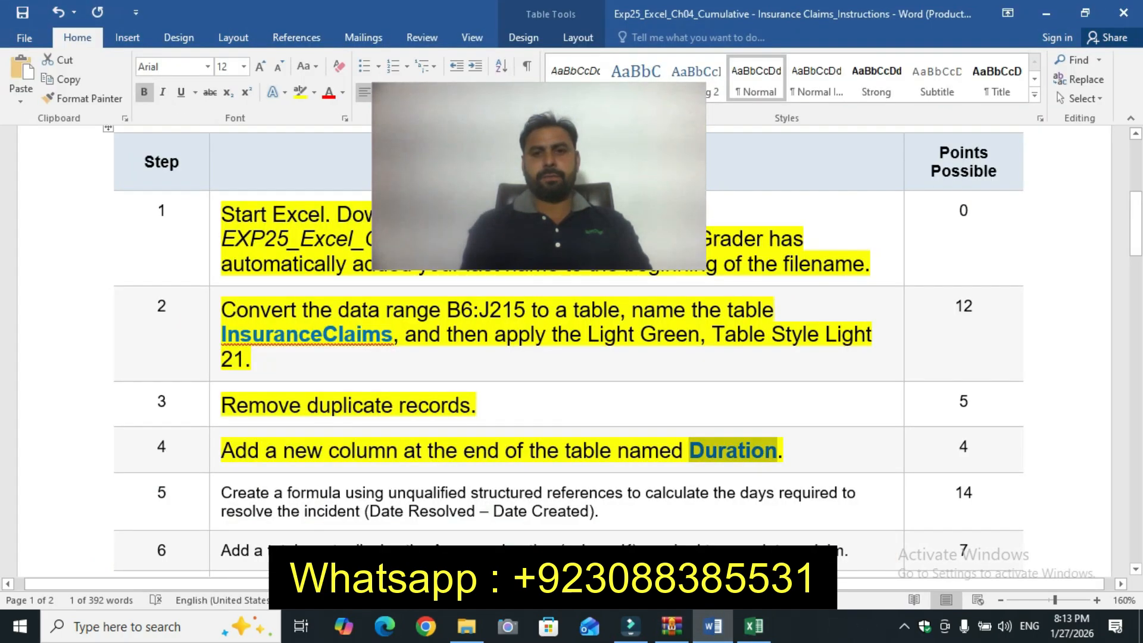
{"action": "key", "text": "alt+Tab"}
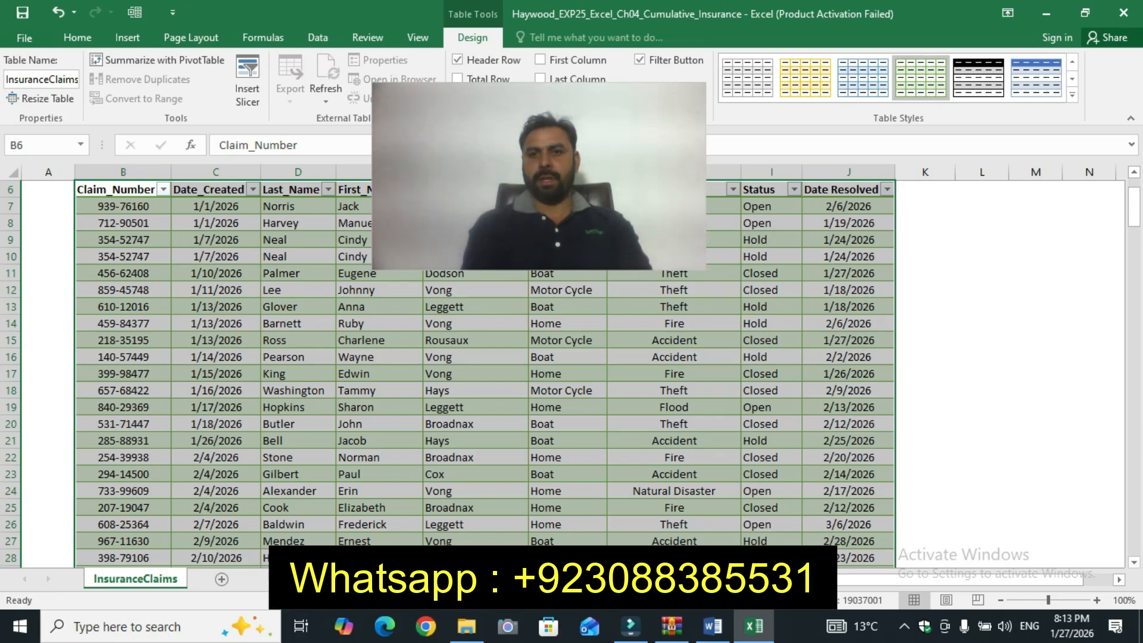
{"action": "left_click", "coordinate": [925, 190]}
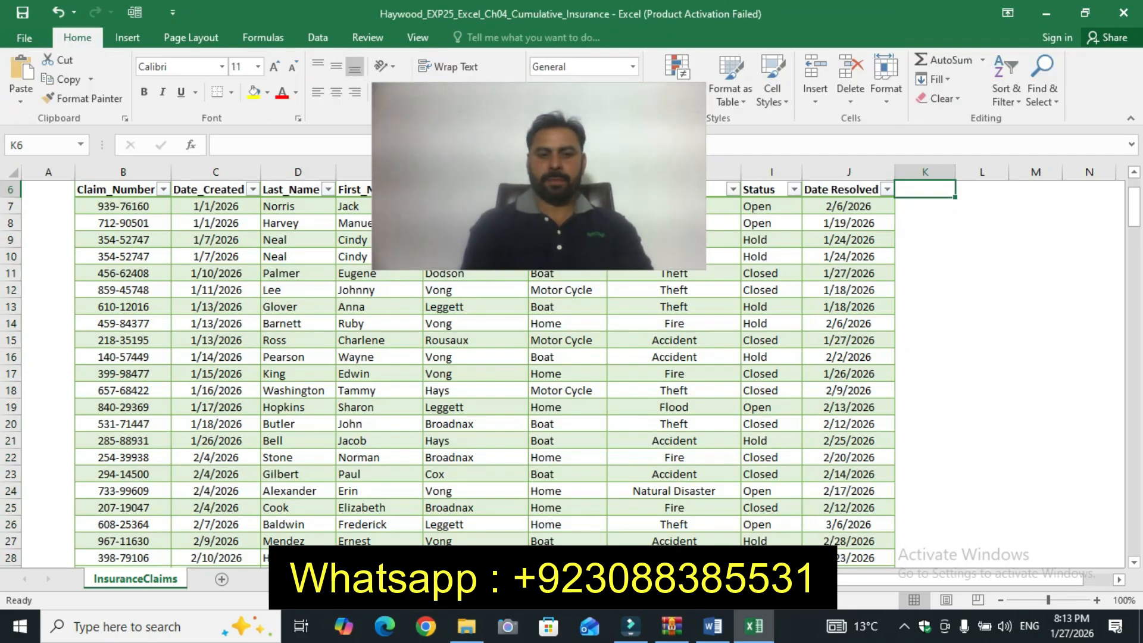
{"action": "key", "text": "ctrl+v"}
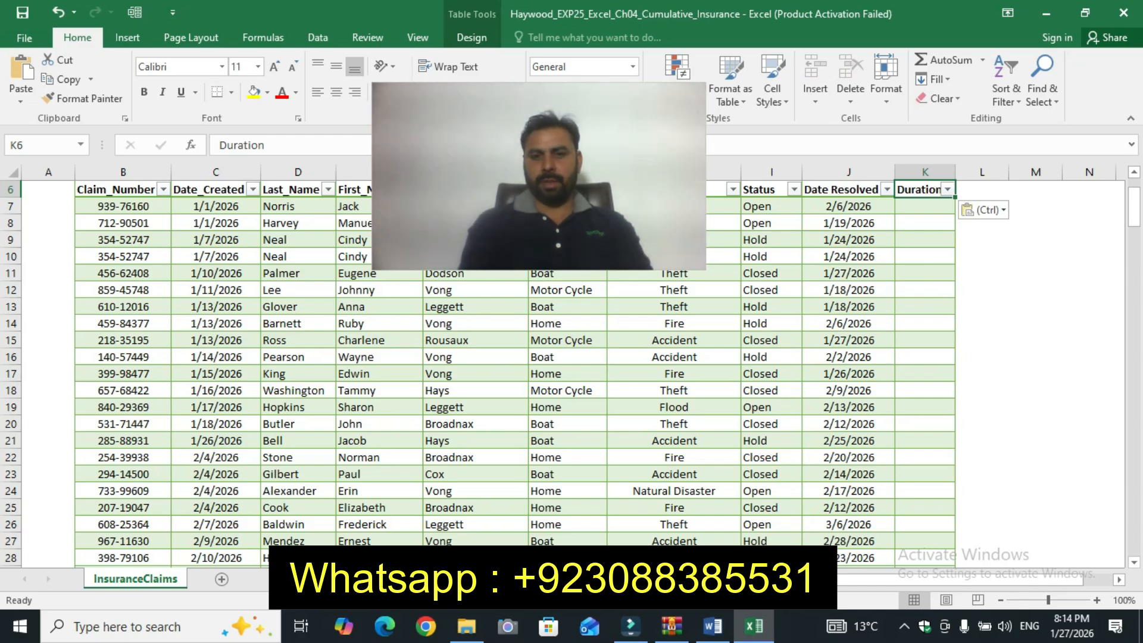
Step: Switch to the Word instructions and format the step 5 instruction text as 12 pt with yellow highlighting
{"action": "key", "text": "alt+Tab"}
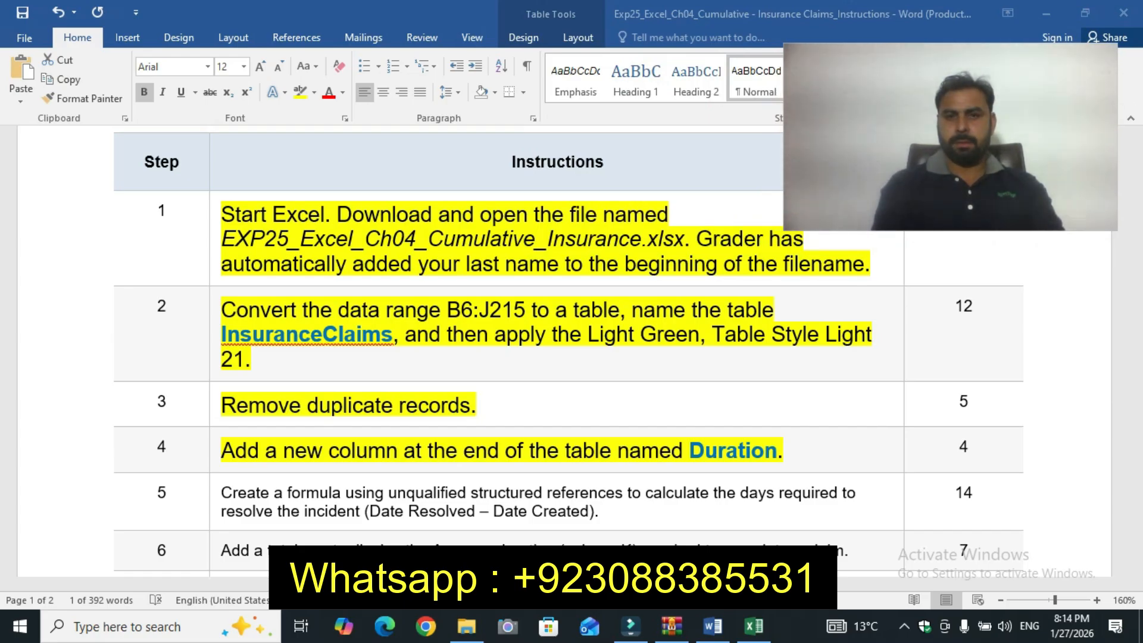
{"action": "left_click_drag", "start_coordinate": [1135, 223], "coordinate": [1135, 255]}
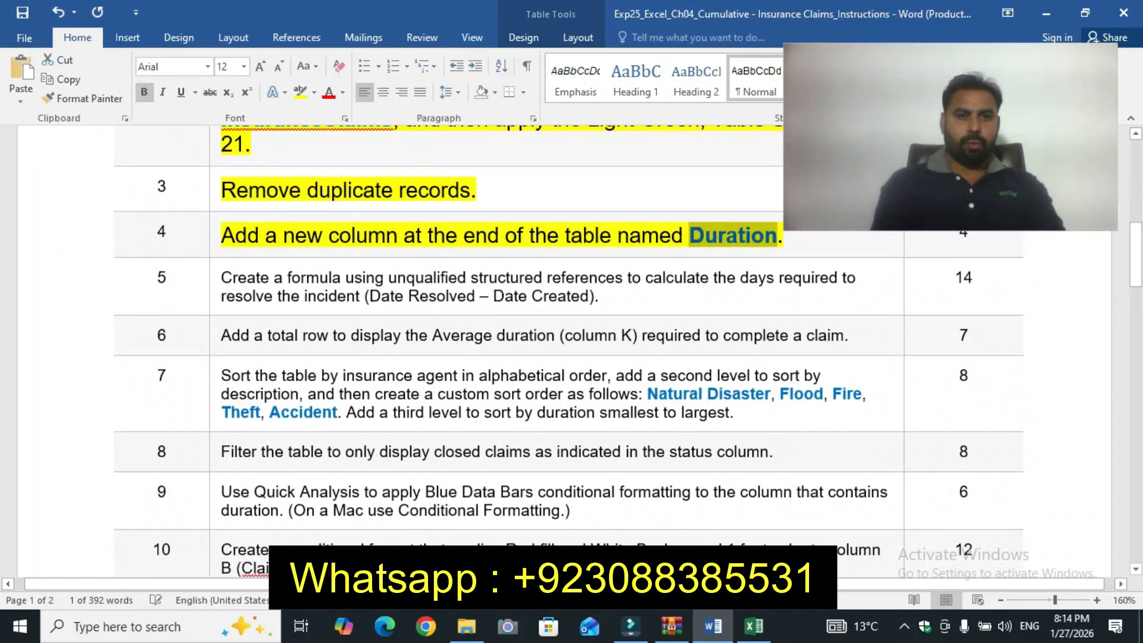
{"action": "left_click", "coordinate": [214, 285]}
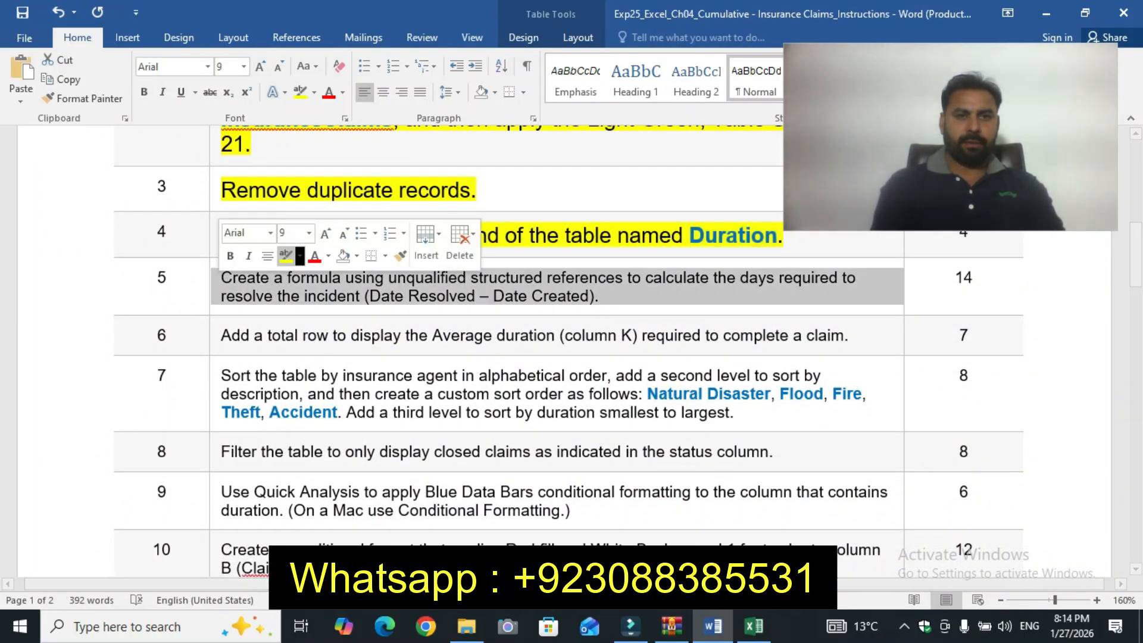
{"action": "left_click", "coordinate": [308, 232]}
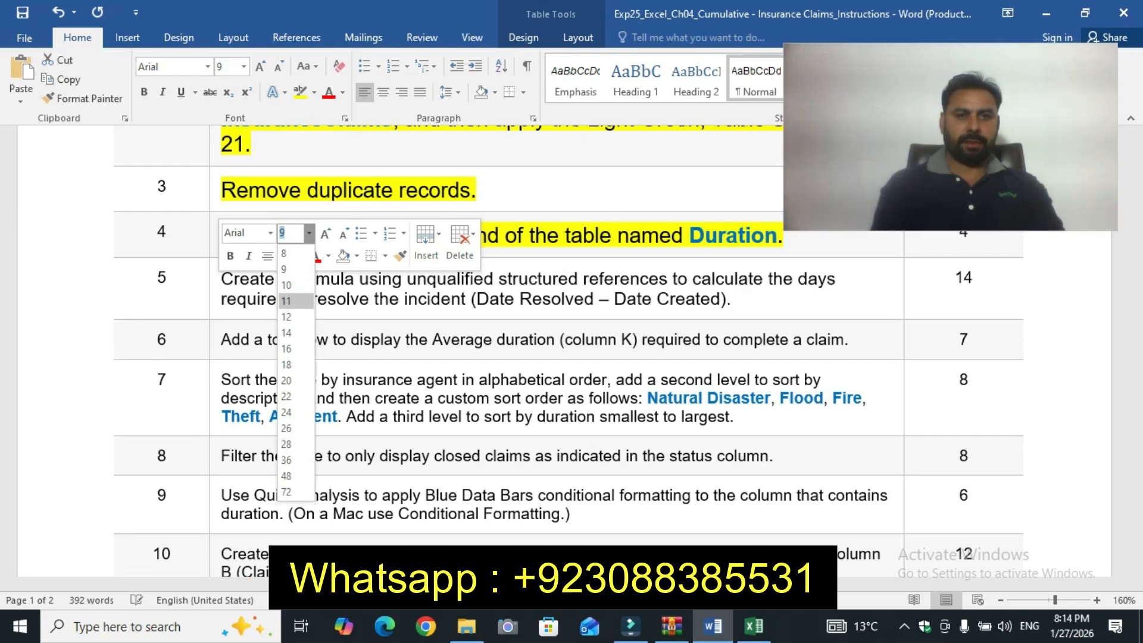
{"action": "left_click", "coordinate": [288, 315]}
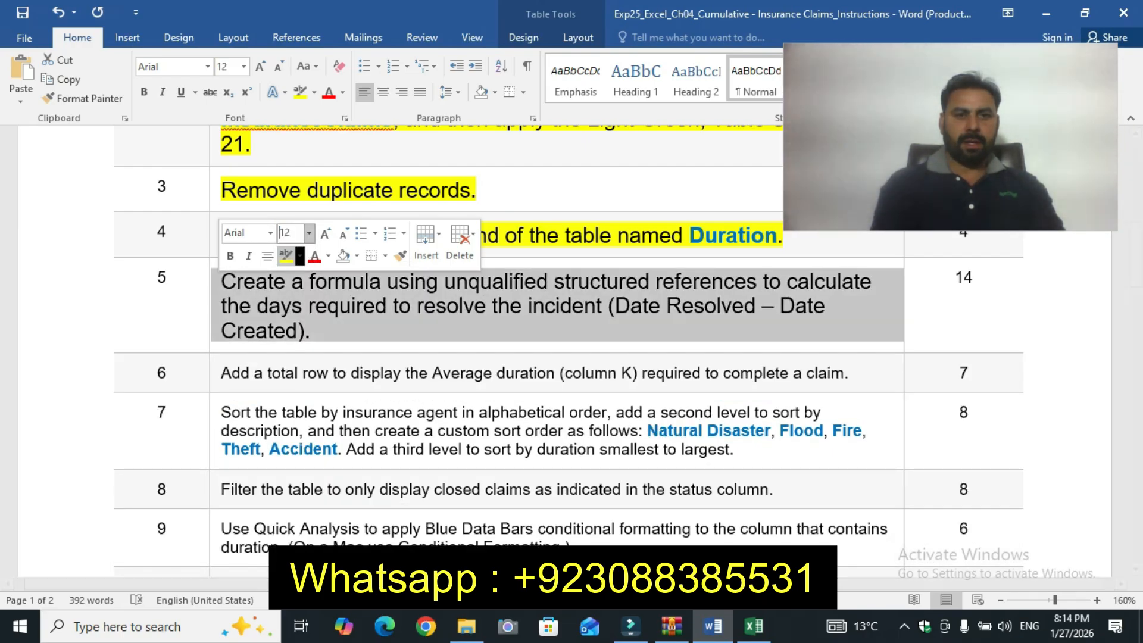
{"action": "left_click", "coordinate": [285, 256]}
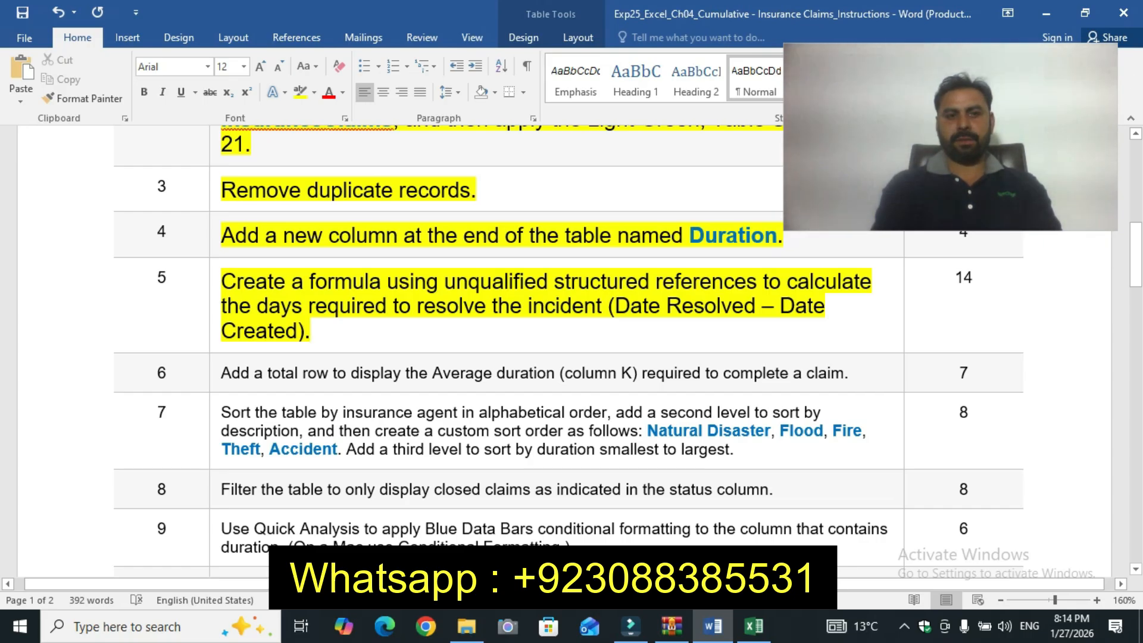
Step: Switch to Excel and start a formula in K6 that references the Date Resolved header, clearing the reference again
{"action": "left_click", "coordinate": [754, 626]}
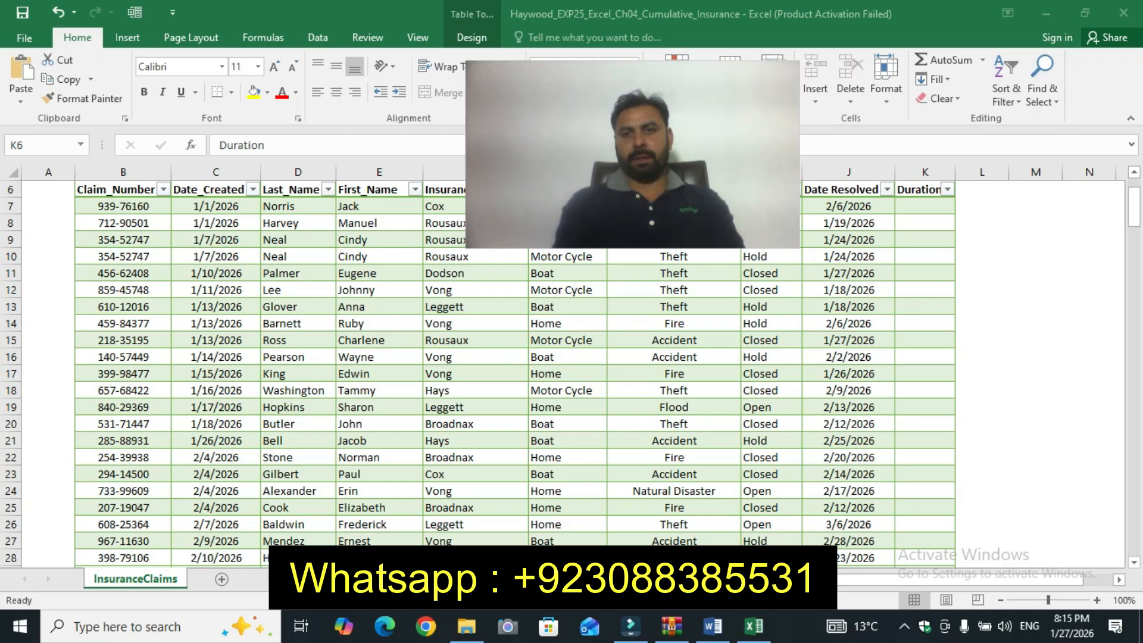
{"action": "key", "text": "ctrl+v"}
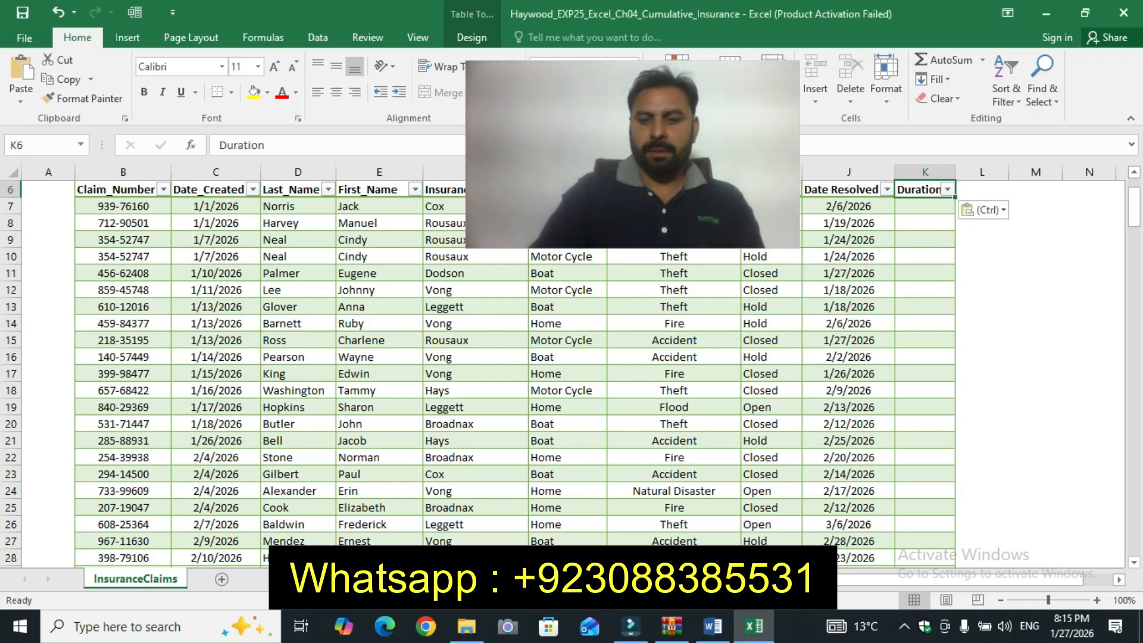
{"action": "type", "text": "="}
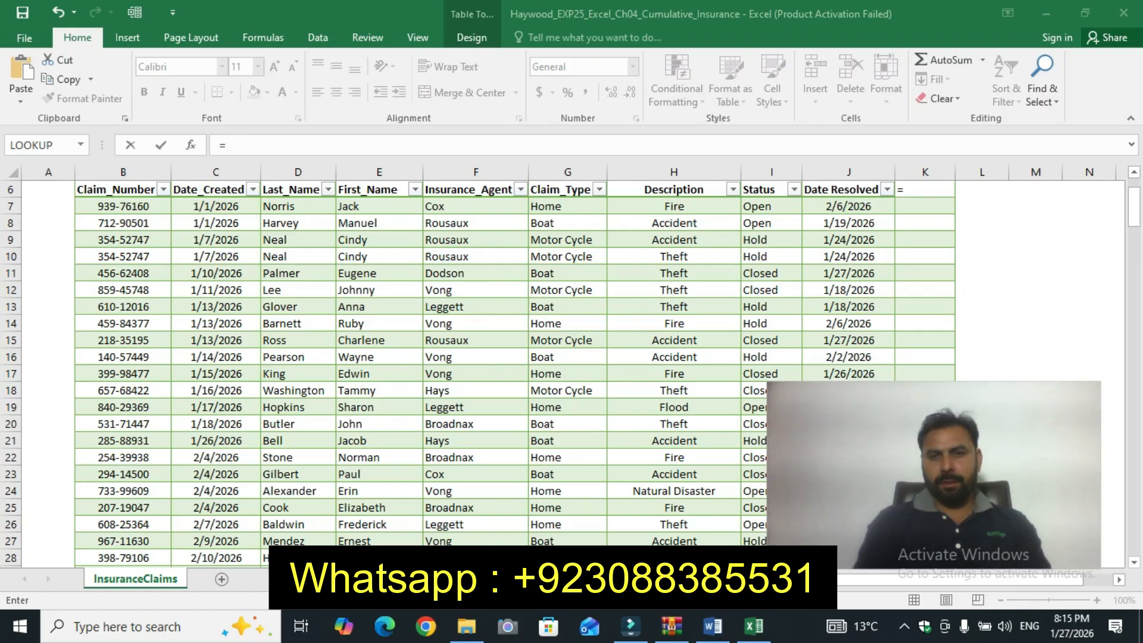
{"action": "key", "text": "alt+Tab"}
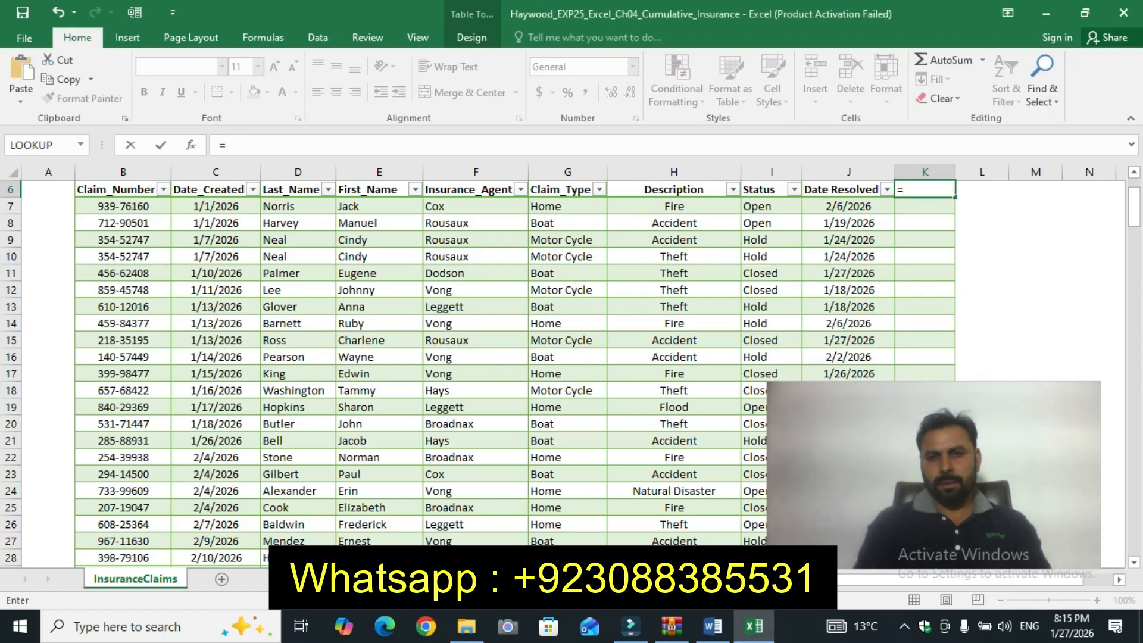
{"action": "key", "text": "Left"}
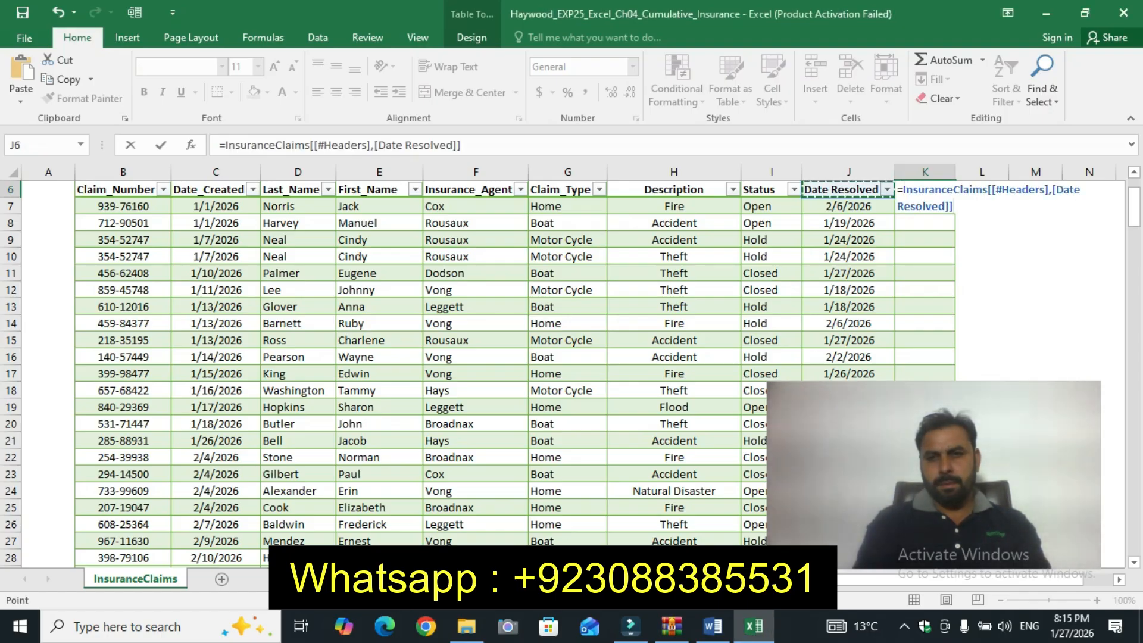
{"action": "key", "text": "Down"}
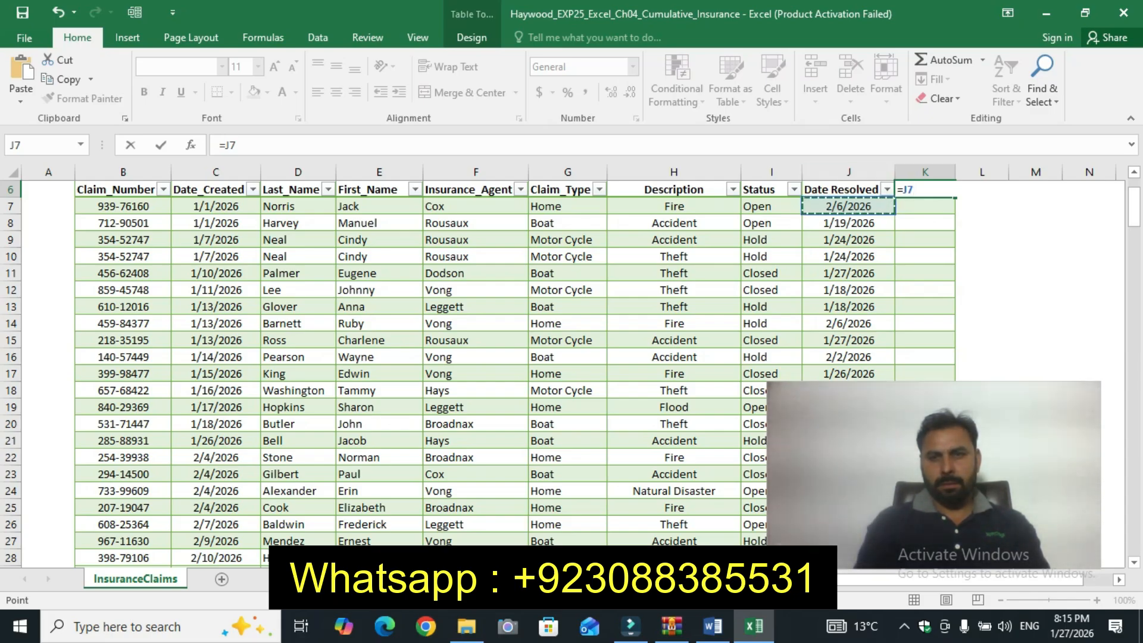
{"action": "key", "text": "Up"}
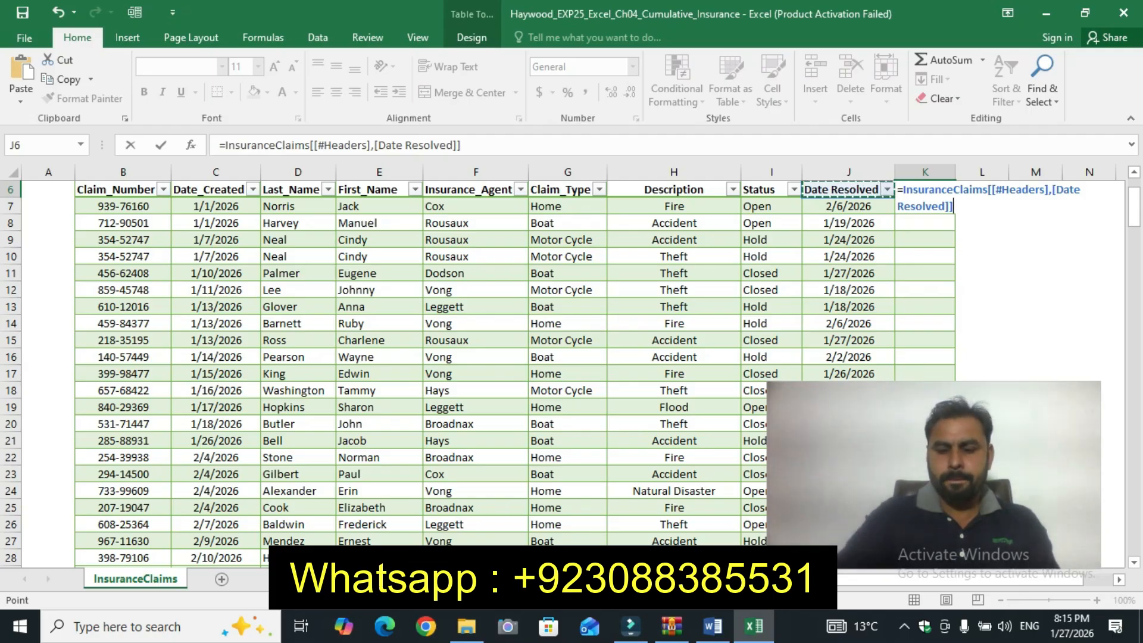
{"action": "key", "text": "BackSpace"}
{"action": "key", "text": "BackSpace"}
{"action": "key", "text": "BackSpace"}
{"action": "key", "text": "BackSpace"}
{"action": "key", "text": "BackSpace"}
{"action": "key", "text": "BackSpace"}
{"action": "key", "text": "BackSpace"}
{"action": "key", "text": "BackSpace"}
{"action": "key", "text": "BackSpace"}
{"action": "key", "text": "BackSpace"}
{"action": "key", "text": "BackSpace"}
{"action": "key", "text": "BackSpace"}
{"action": "key", "text": "BackSpace"}
{"action": "key", "text": "BackSpace"}
{"action": "key", "text": "BackSpace"}
{"action": "key", "text": "BackSpace"}
{"action": "key", "text": "BackSpace"}
{"action": "key", "text": "BackSpace"}
{"action": "key", "text": "BackSpace"}
{"action": "key", "text": "BackSpace"}
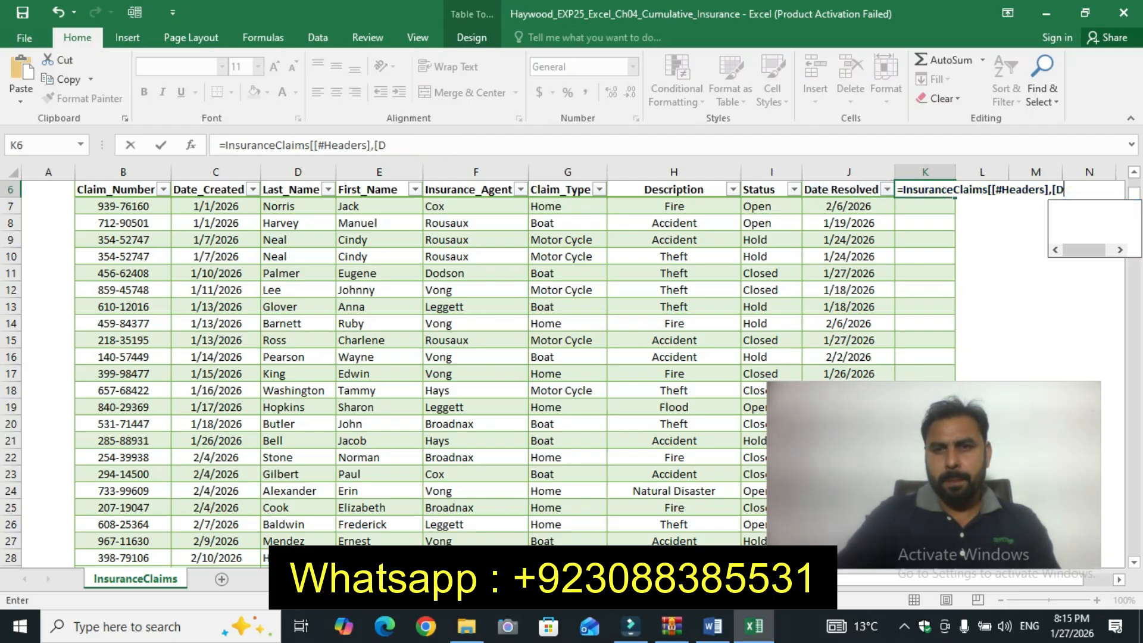
{"action": "key", "text": "BackSpace"}
{"action": "key", "text": "BackSpace"}
{"action": "key", "text": "BackSpace"}
{"action": "key", "text": "BackSpace"}
{"action": "key", "text": "BackSpace"}
{"action": "key", "text": "BackSpace"}
{"action": "key", "text": "BackSpace"}
{"action": "key", "text": "BackSpace"}
{"action": "key", "text": "BackSpace"}
{"action": "key", "text": "BackSpace"}
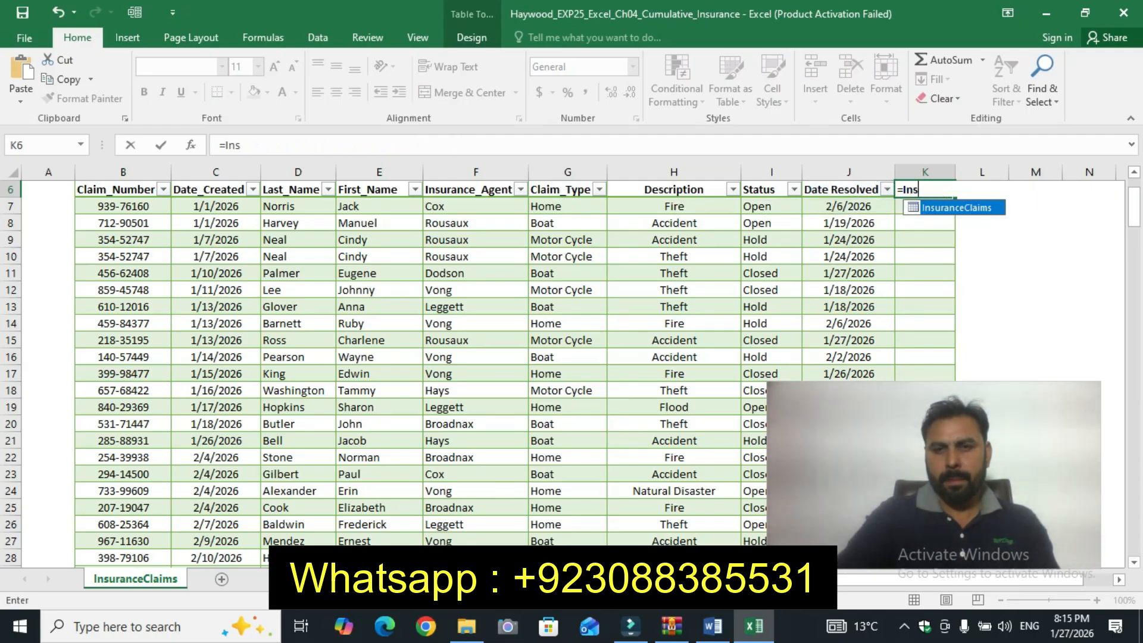
{"action": "key", "text": "BackSpace"}
{"action": "key", "text": "BackSpace"}
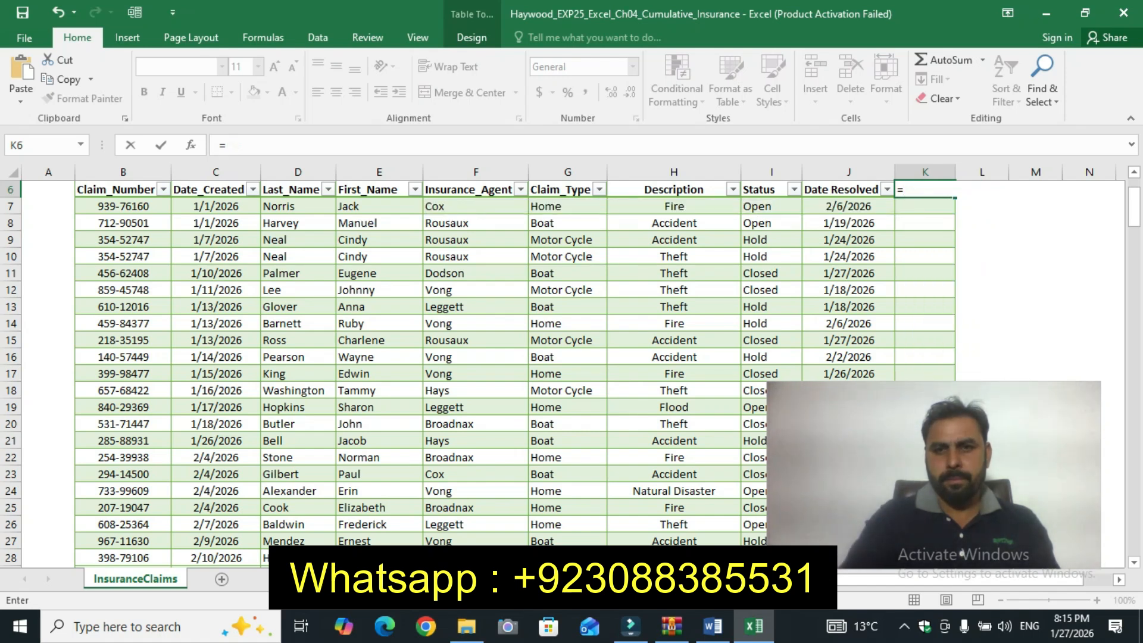
Step: Try a formula in K6 subtracting the Date_Created header from the Date Resolved header, and undo the entry
{"action": "key", "text": "Left"}
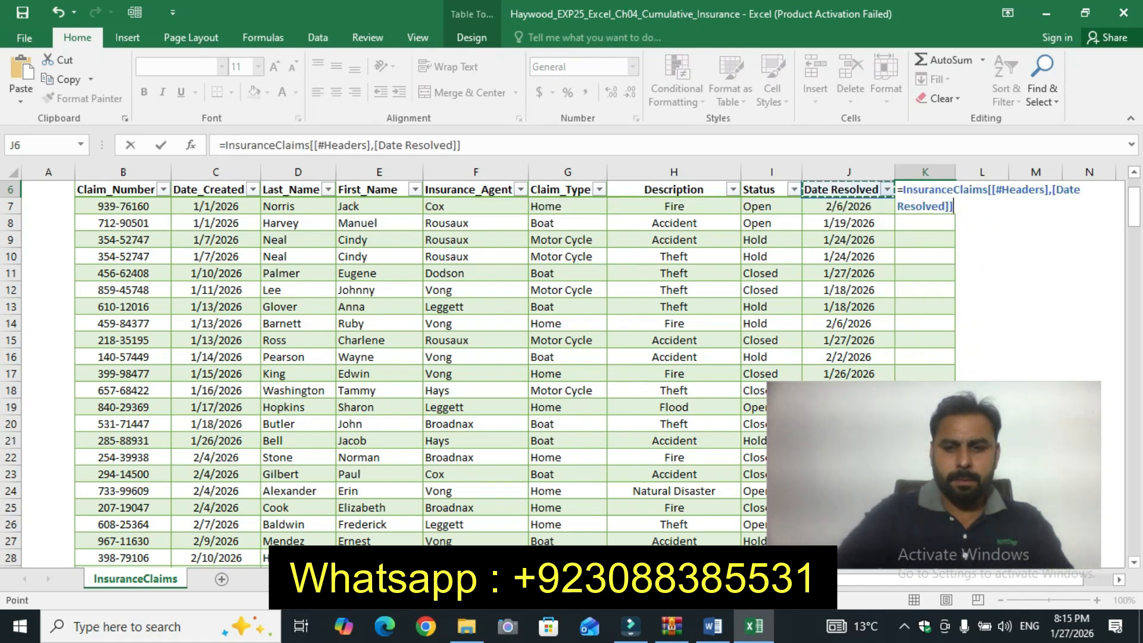
{"action": "type", "text": "-"}
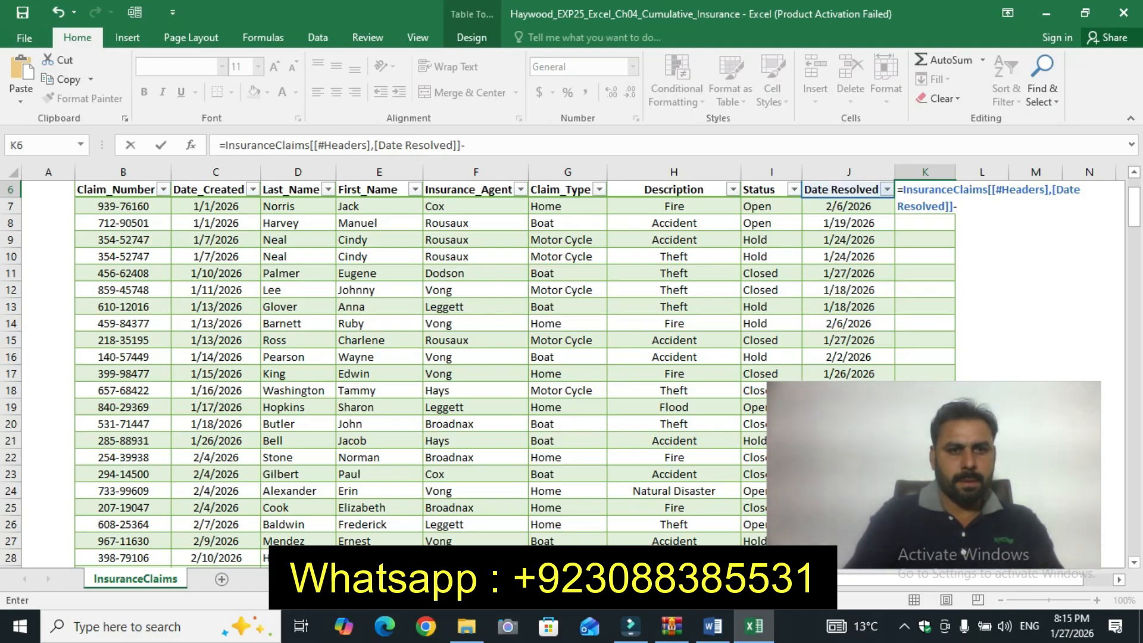
{"action": "key", "text": "Left"}
{"action": "key", "text": "Left"}
{"action": "key", "text": "Left"}
{"action": "key", "text": "Left"}
{"action": "key", "text": "Left"}
{"action": "key", "text": "Left"}
{"action": "key", "text": "Left"}
{"action": "key", "text": "Left"}
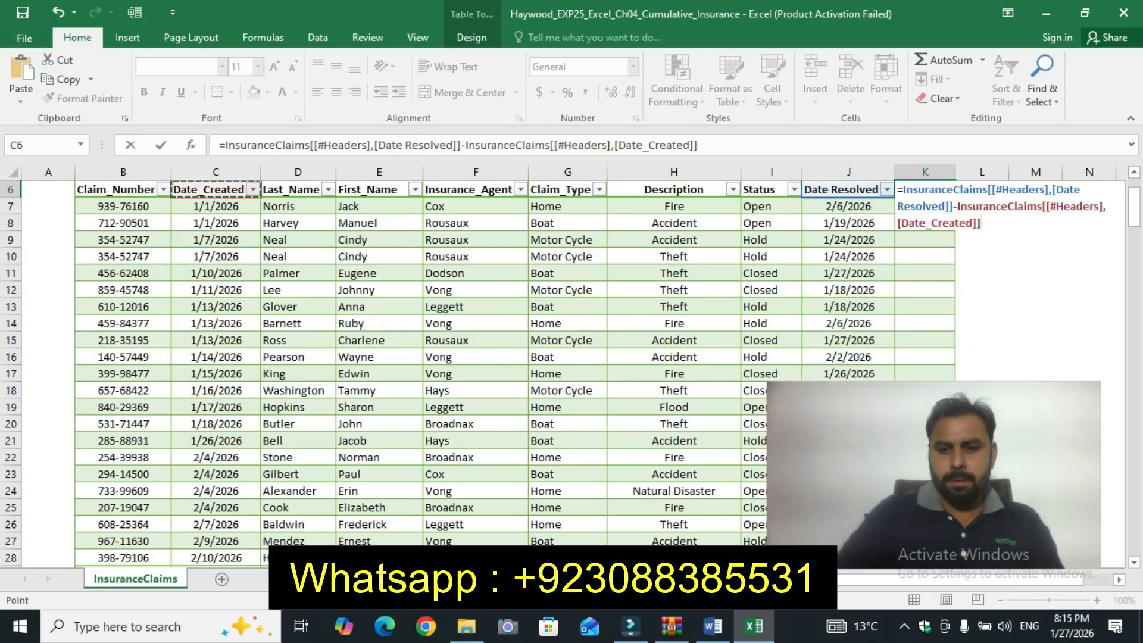
{"action": "key", "text": "Return"}
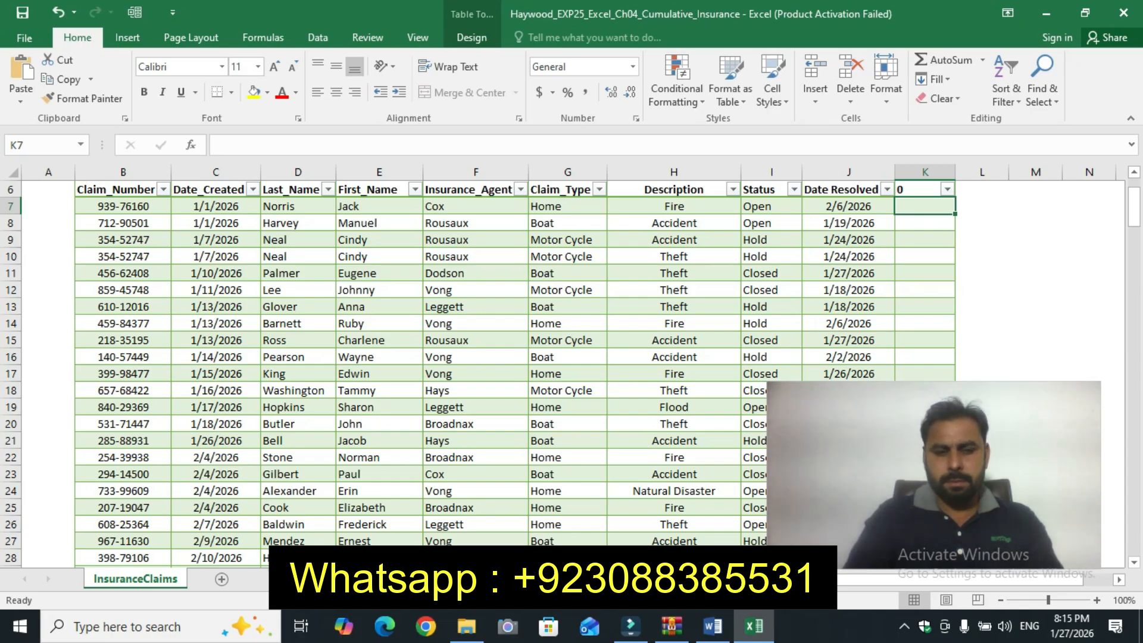
{"action": "key", "text": "ctrl+z"}
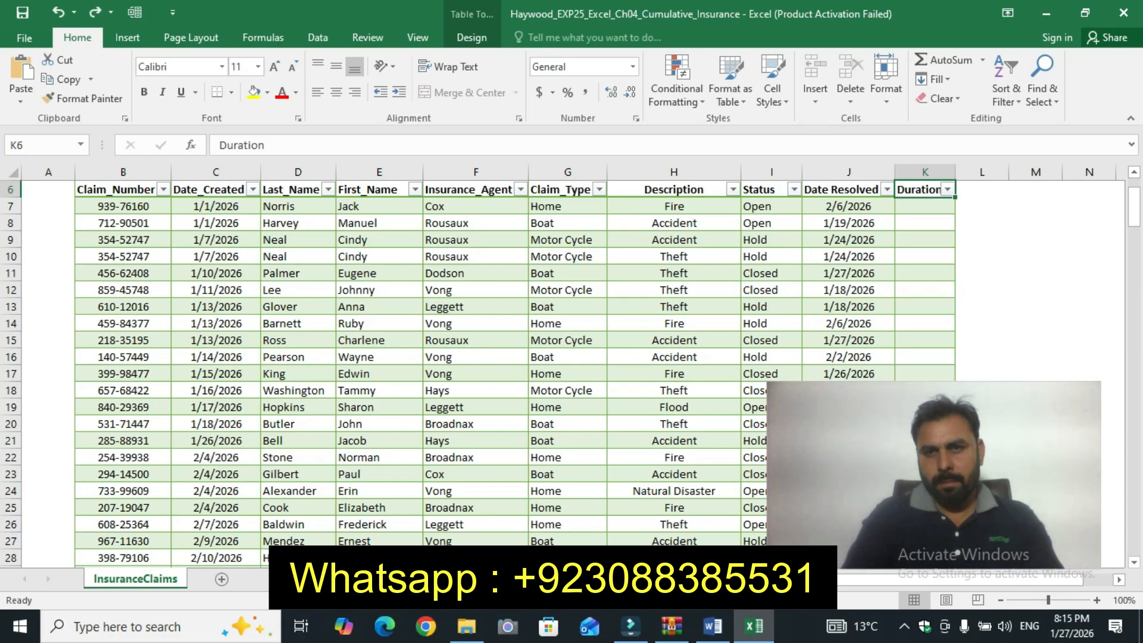
Step: Enter the formula =[@[Date Resolved]]-[@[Date_Created]] in K7 to fill the Duration column
{"action": "left_click", "coordinate": [924, 206]}
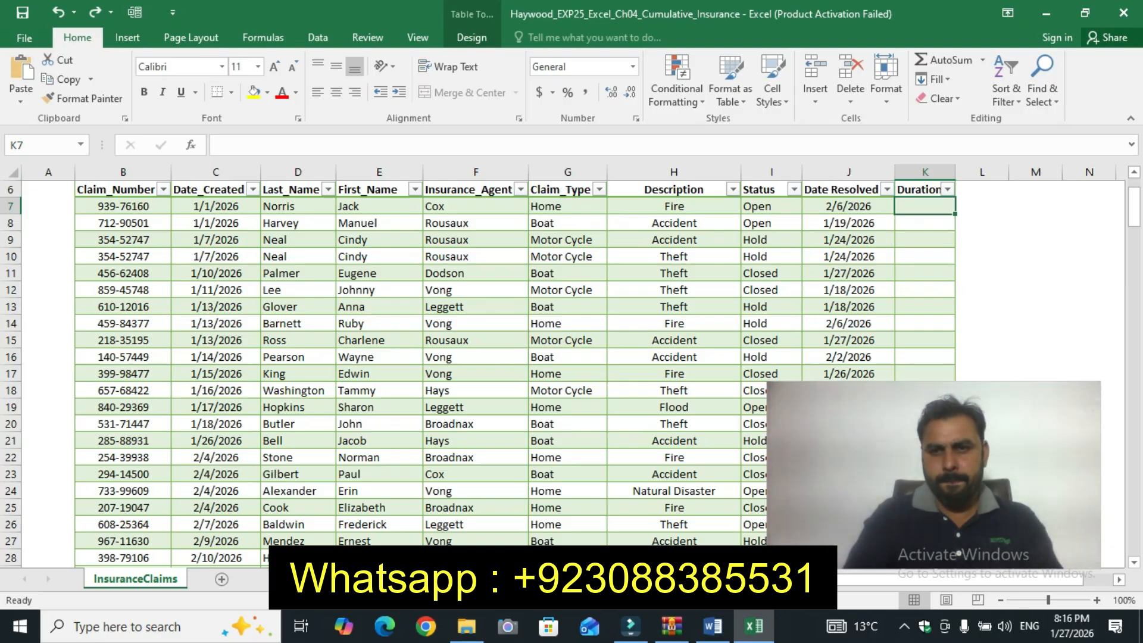
{"action": "type", "text": "="}
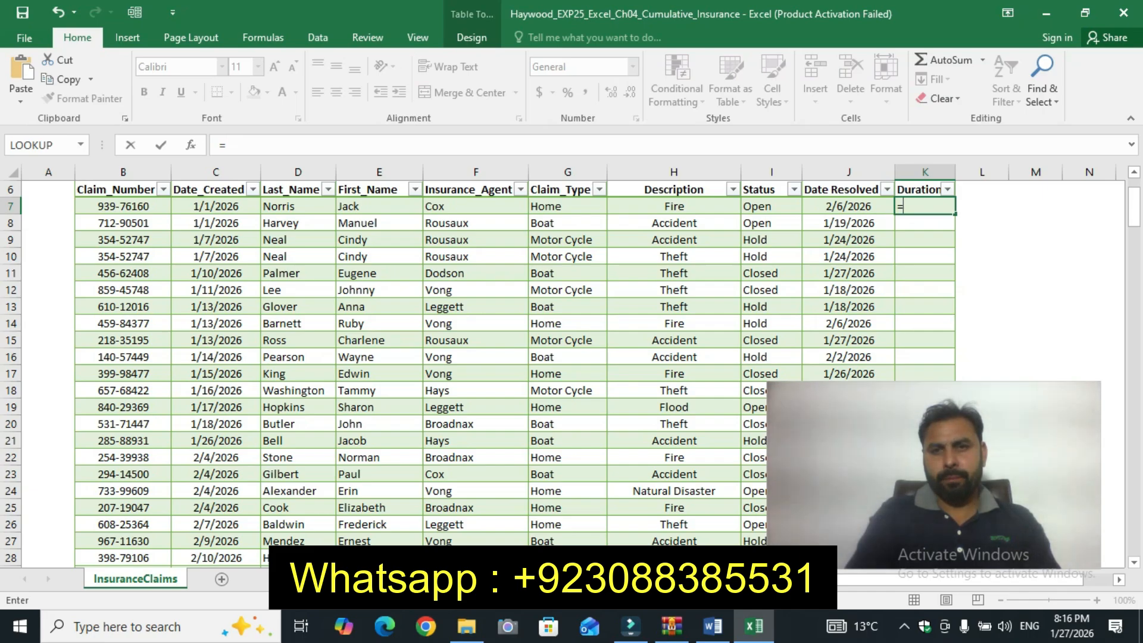
{"action": "left_click", "coordinate": [848, 206]}
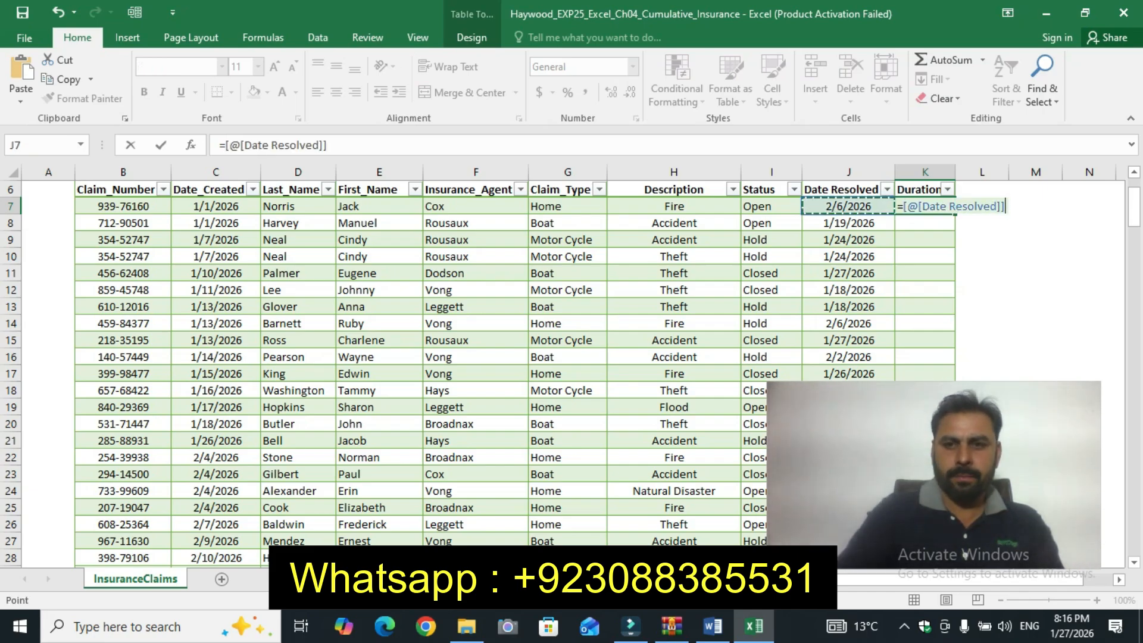
{"action": "type", "text": "-"}
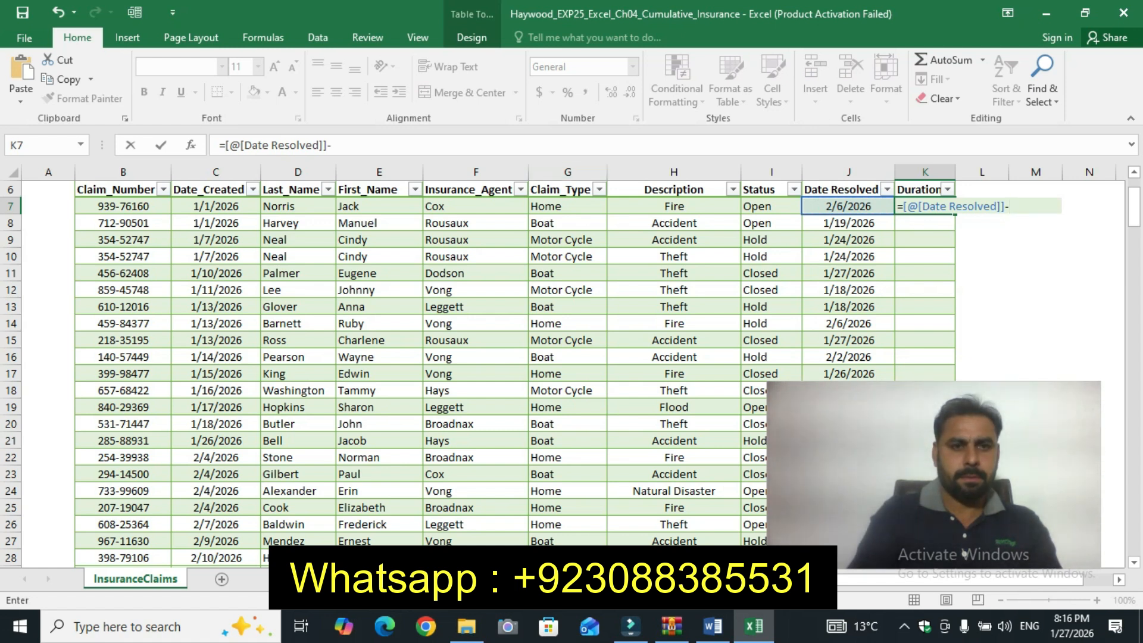
{"action": "left_click", "coordinate": [215, 206]}
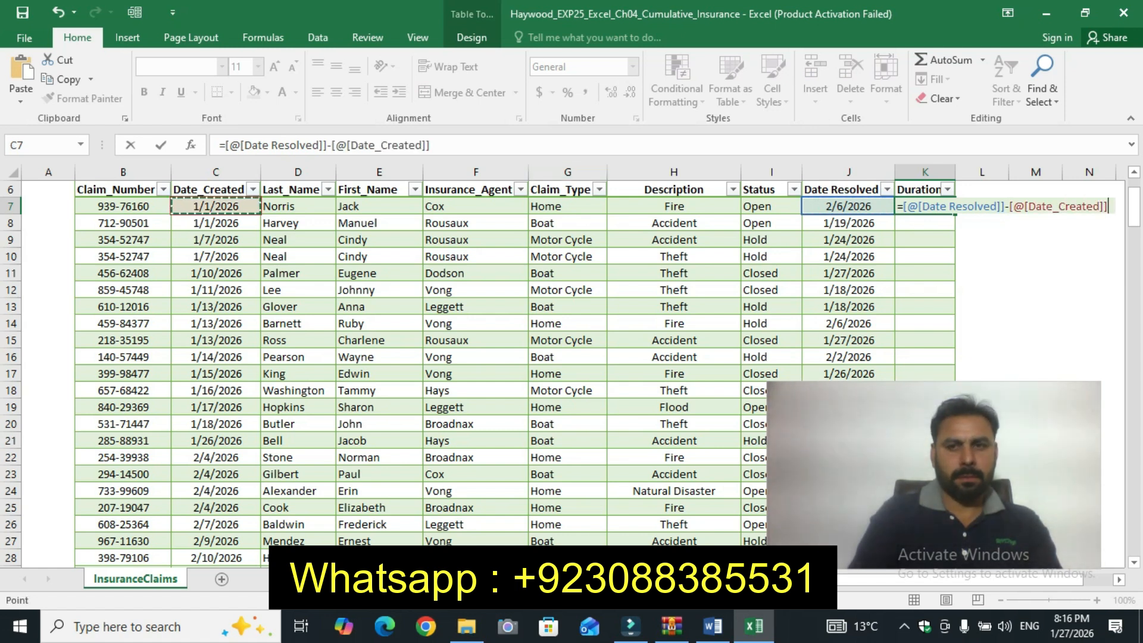
{"action": "key", "text": "Return"}
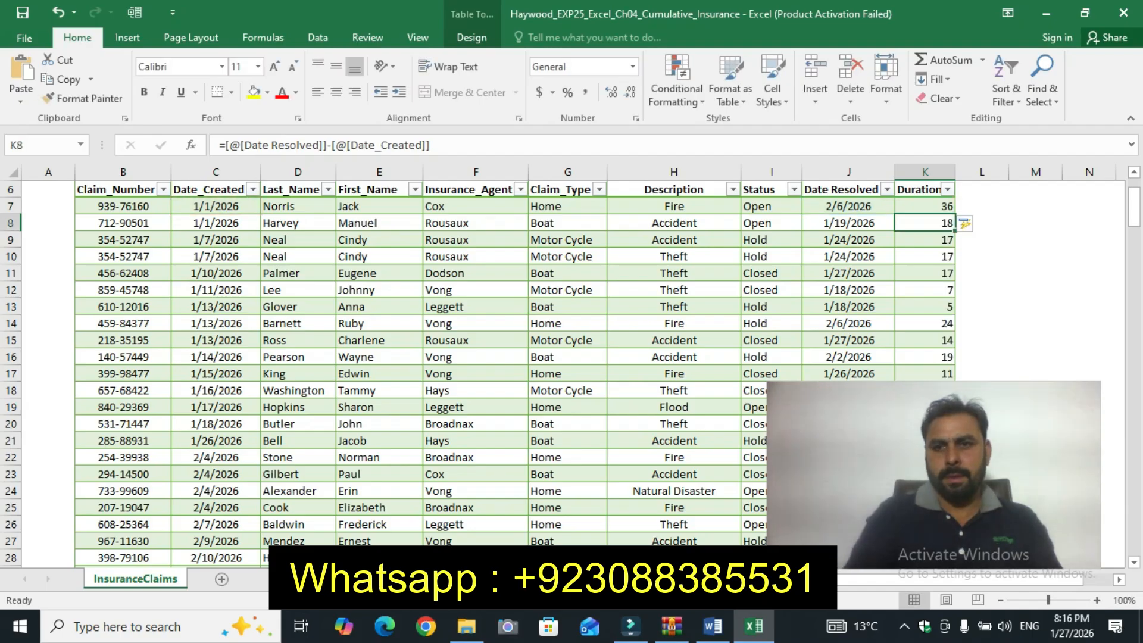
{"action": "left_click_drag", "start_coordinate": [933, 475], "coordinate": [590, 255]}
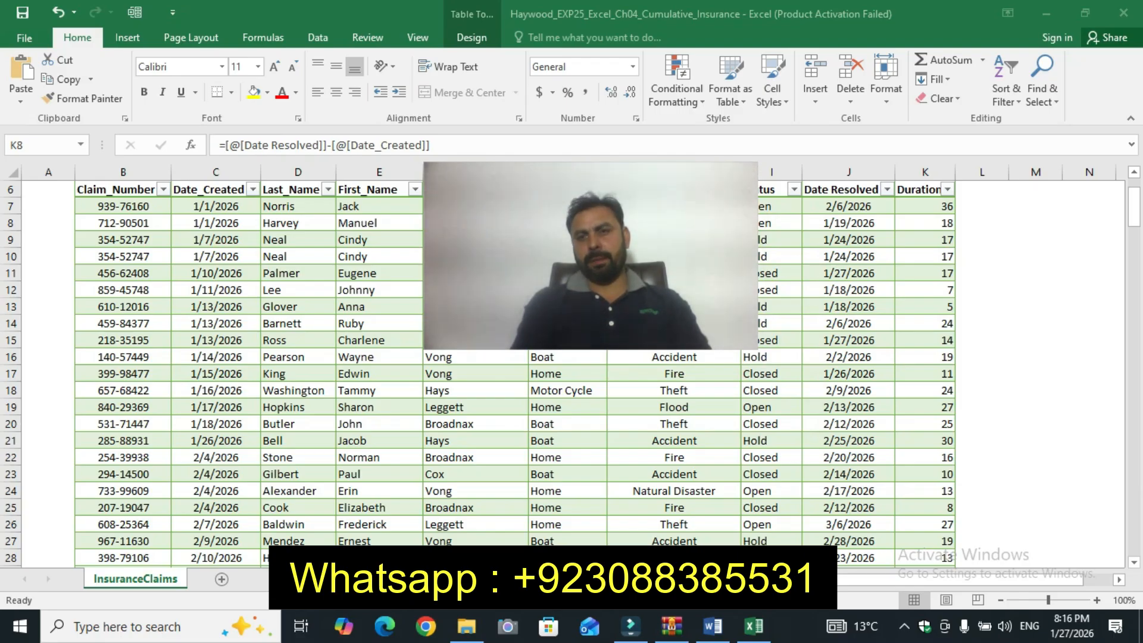
Step: Switch to the Word instructions and format the step 6 instruction text as 12 pt with yellow highlighting
{"action": "key", "text": "alt+Tab"}
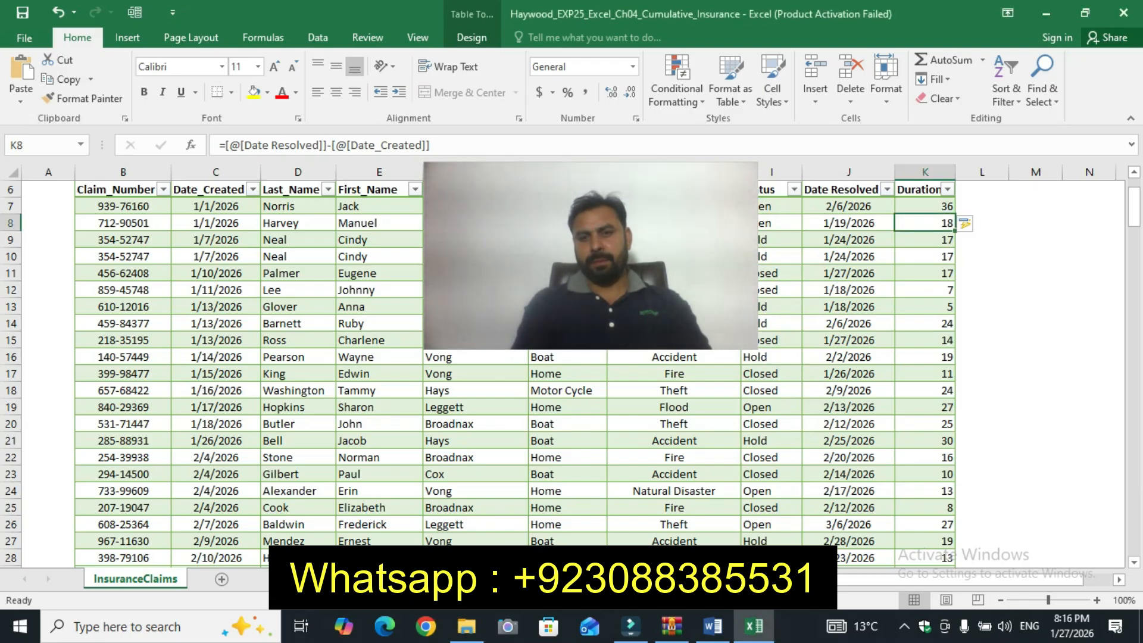
{"action": "key", "text": "alt+Tab"}
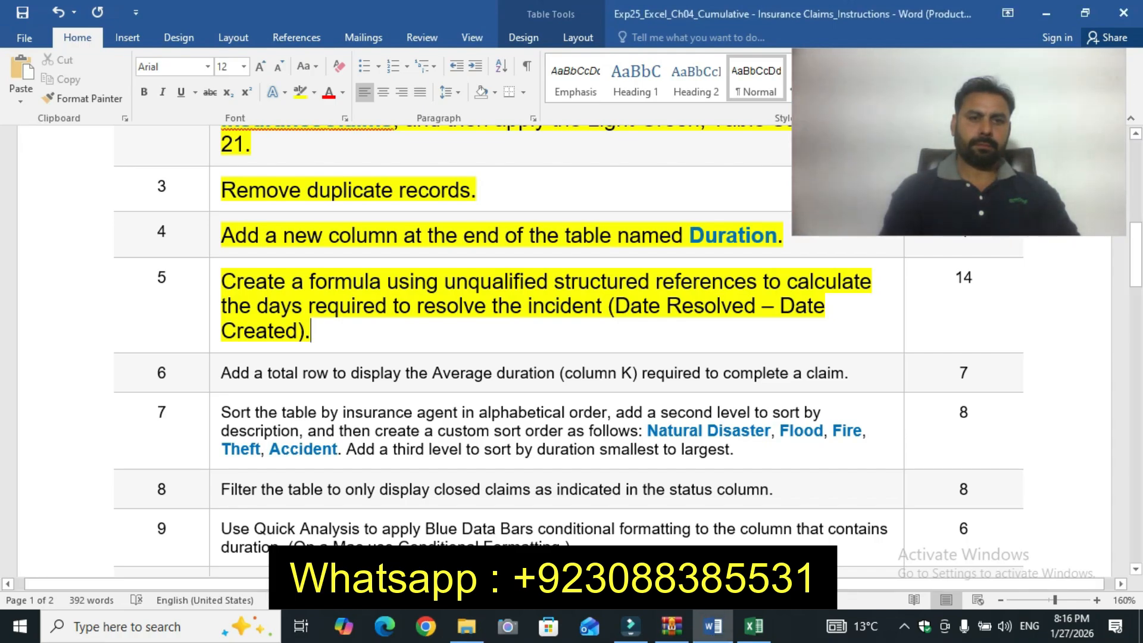
{"action": "left_click", "coordinate": [215, 373]}
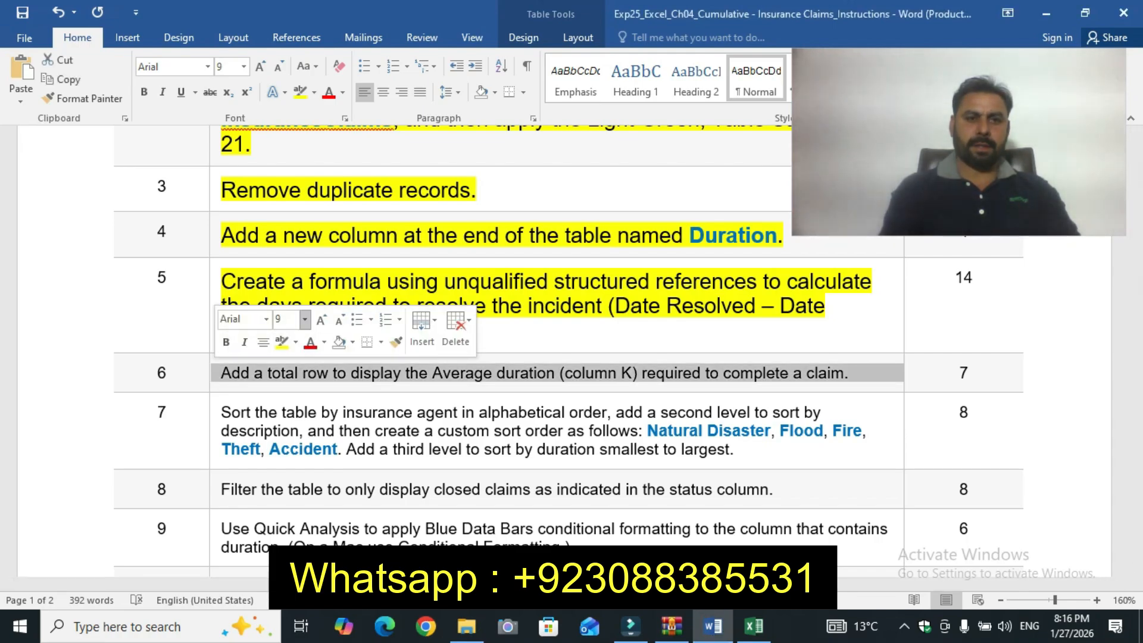
{"action": "left_click", "coordinate": [304, 319]}
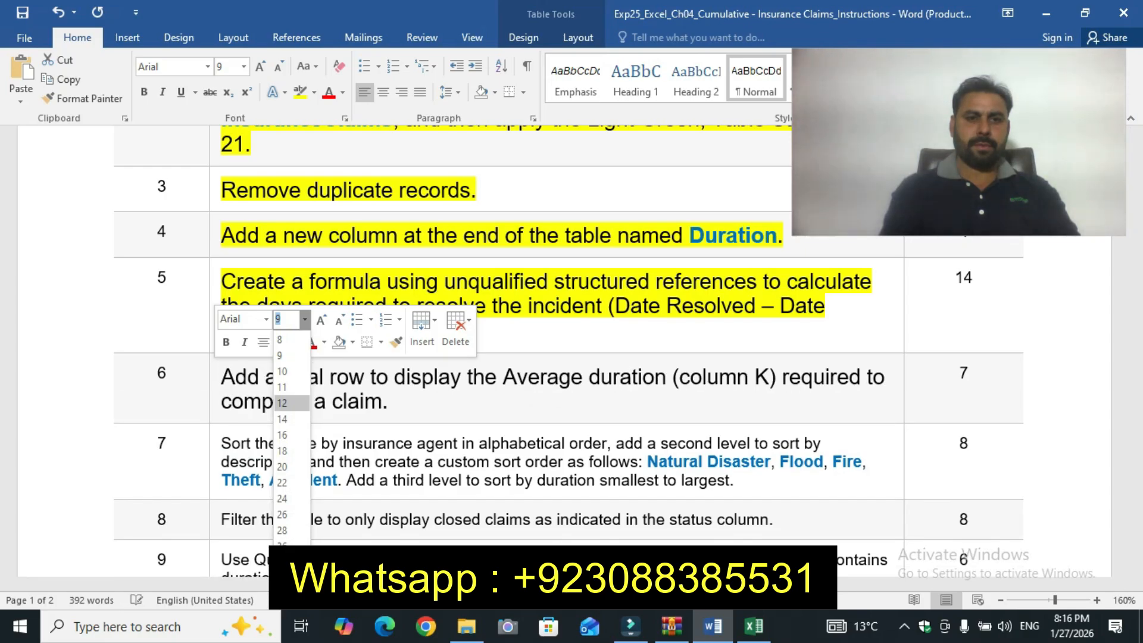
{"action": "left_click", "coordinate": [283, 403]}
{"action": "left_click", "coordinate": [281, 342]}
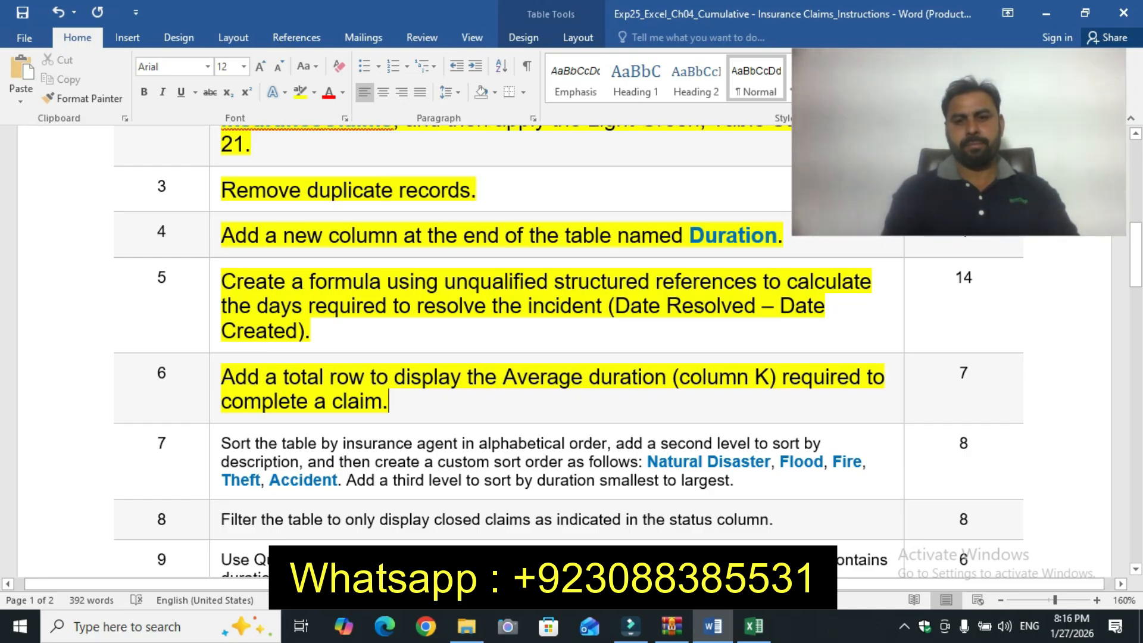
Step: Switch to Excel and add a total row to the InsuranceClaims table, checking the step 6 instruction in Word
{"action": "left_click", "coordinate": [754, 626]}
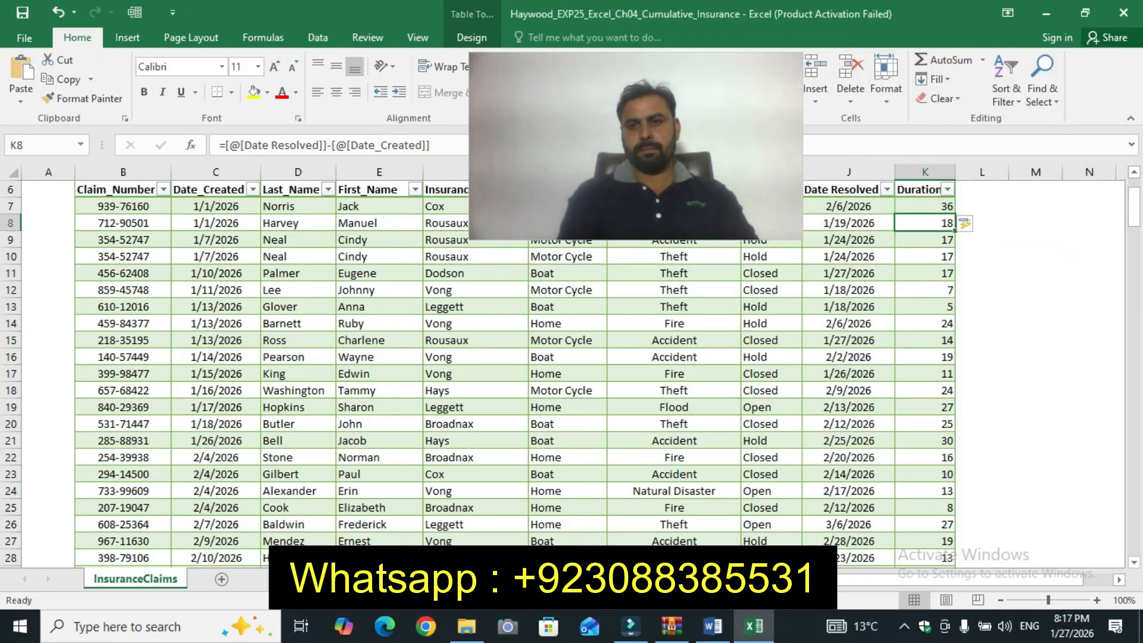
{"action": "left_click_drag", "start_coordinate": [1133, 207], "coordinate": [1133, 536]}
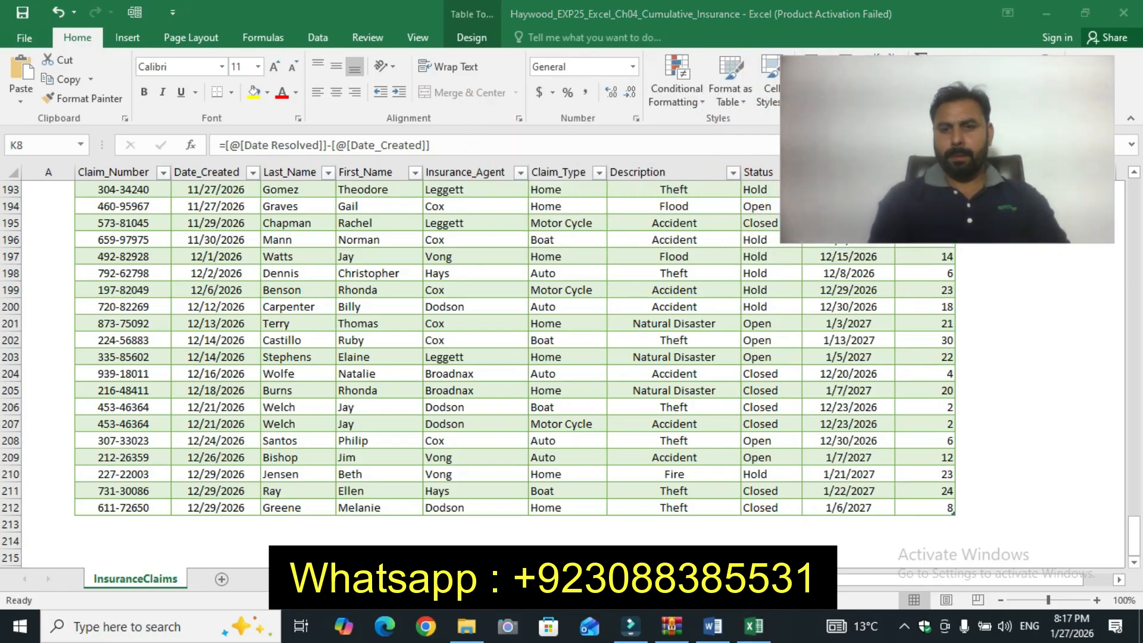
{"action": "left_click", "coordinate": [713, 626]}
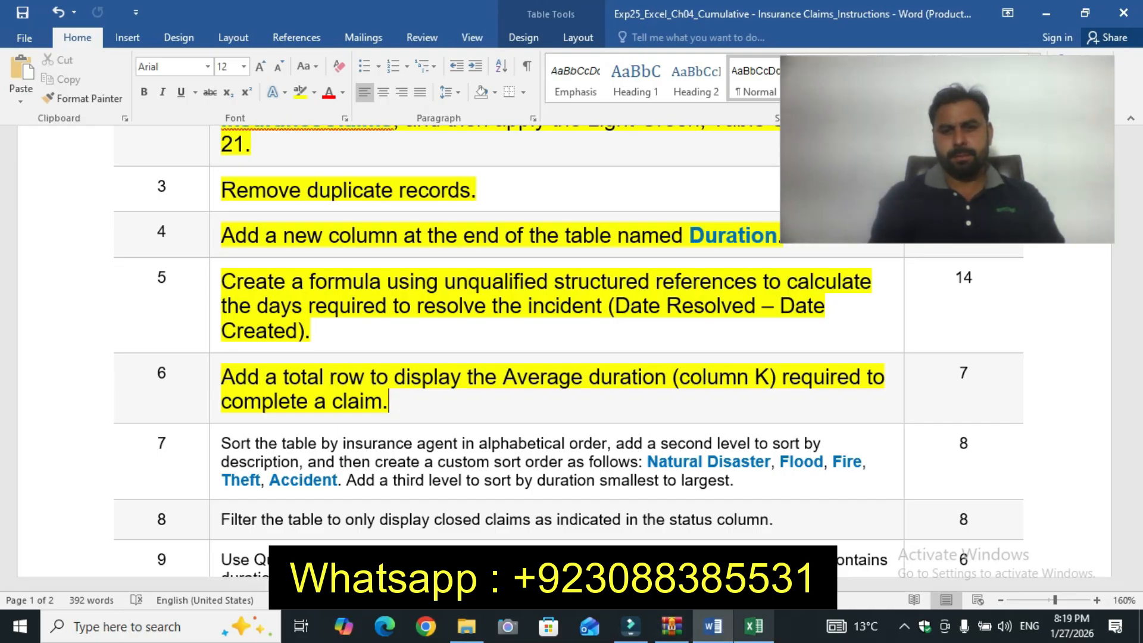
{"action": "key", "text": "alt+Tab"}
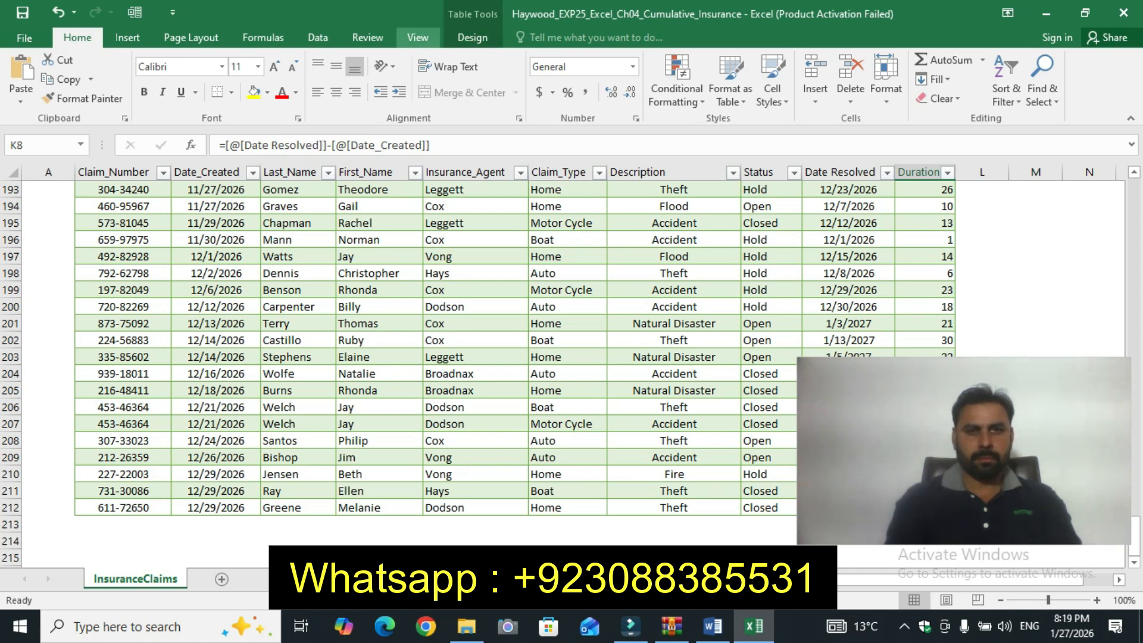
{"action": "left_click", "coordinate": [417, 37]}
{"action": "left_click", "coordinate": [472, 37]}
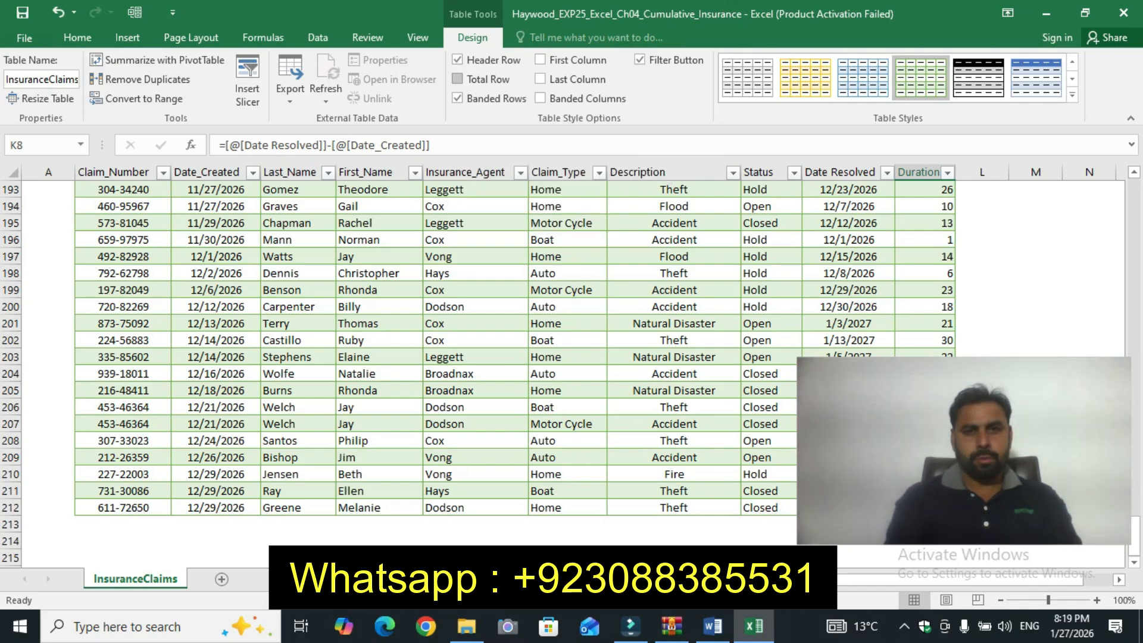
{"action": "left_click", "coordinate": [457, 79]}
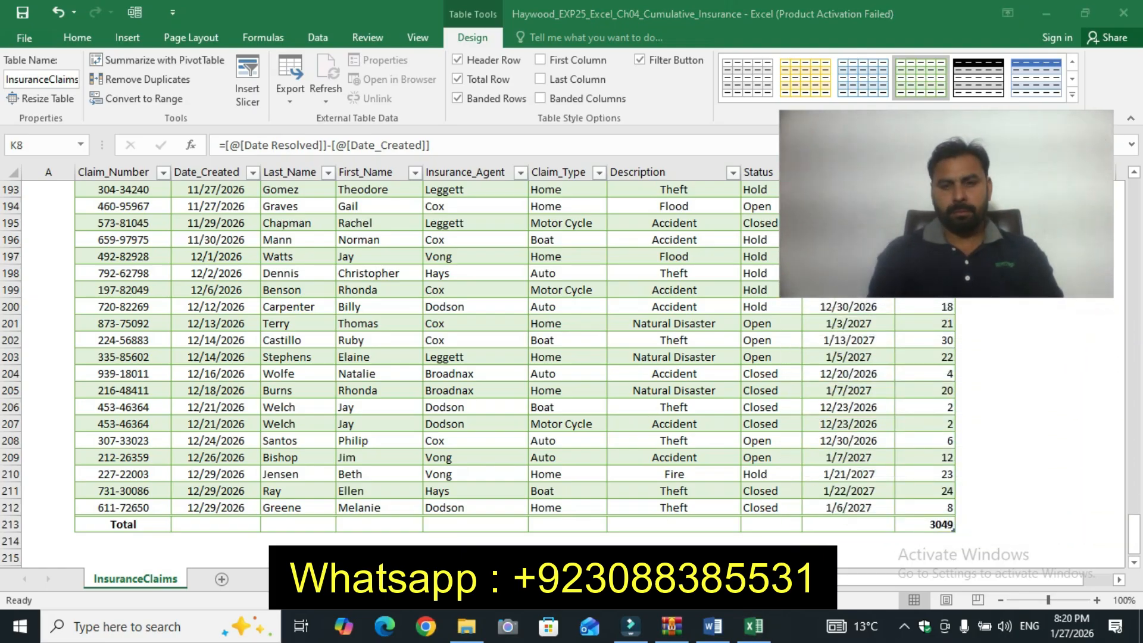
{"action": "left_click", "coordinate": [712, 626]}
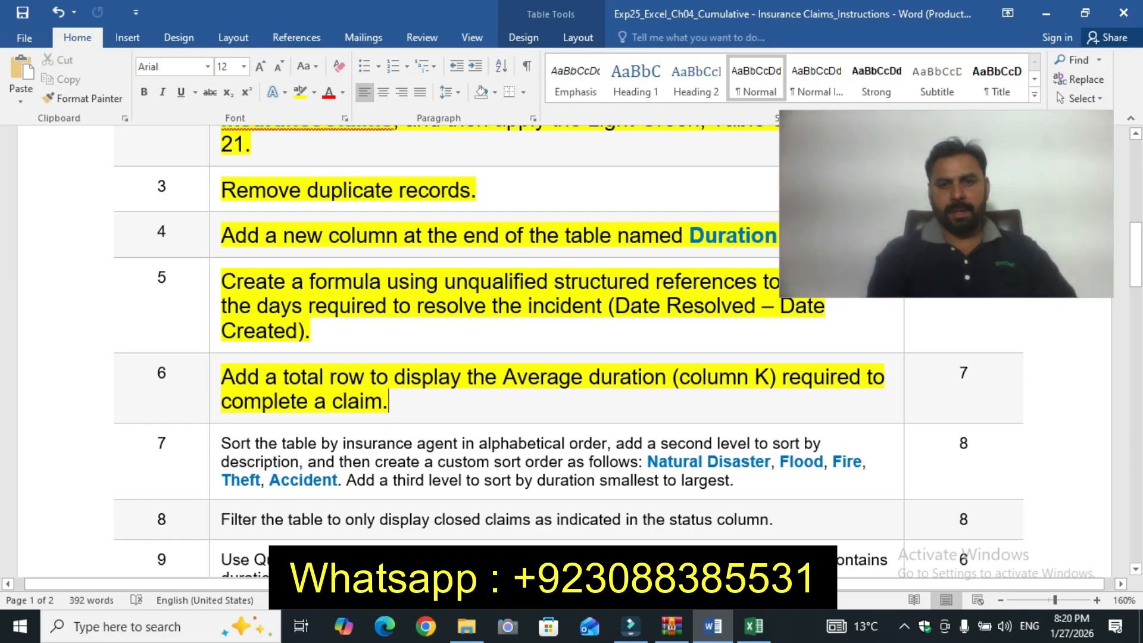
{"action": "key", "text": "alt+Tab"}
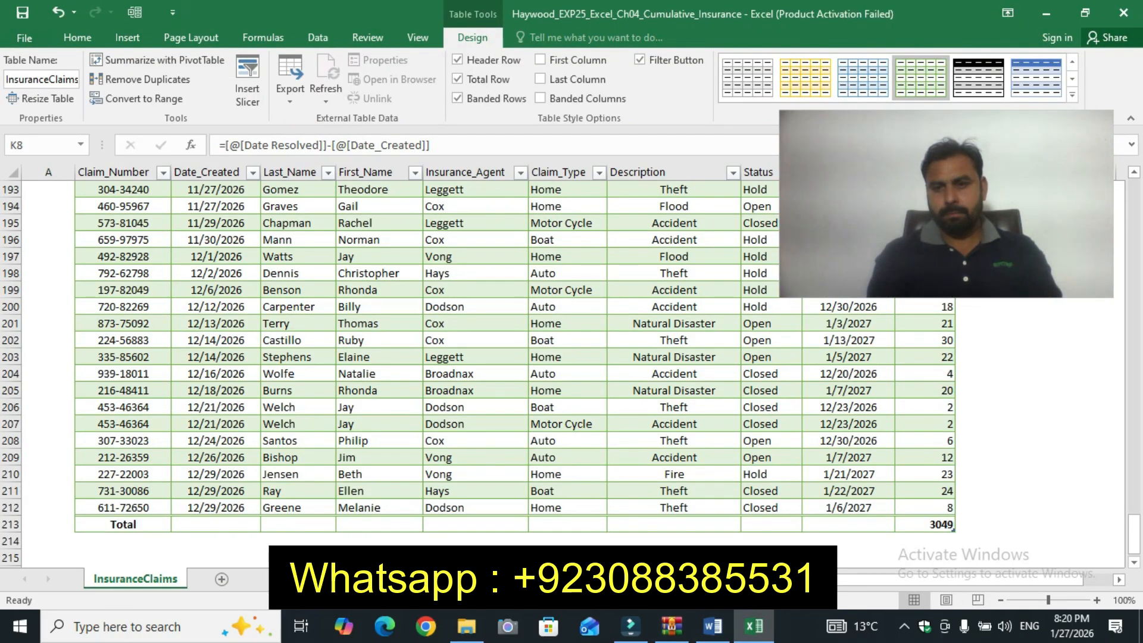
Step: Set the total row calculation for the Duration column to Average
{"action": "left_click", "coordinate": [925, 524]}
{"action": "left_click", "coordinate": [962, 525]}
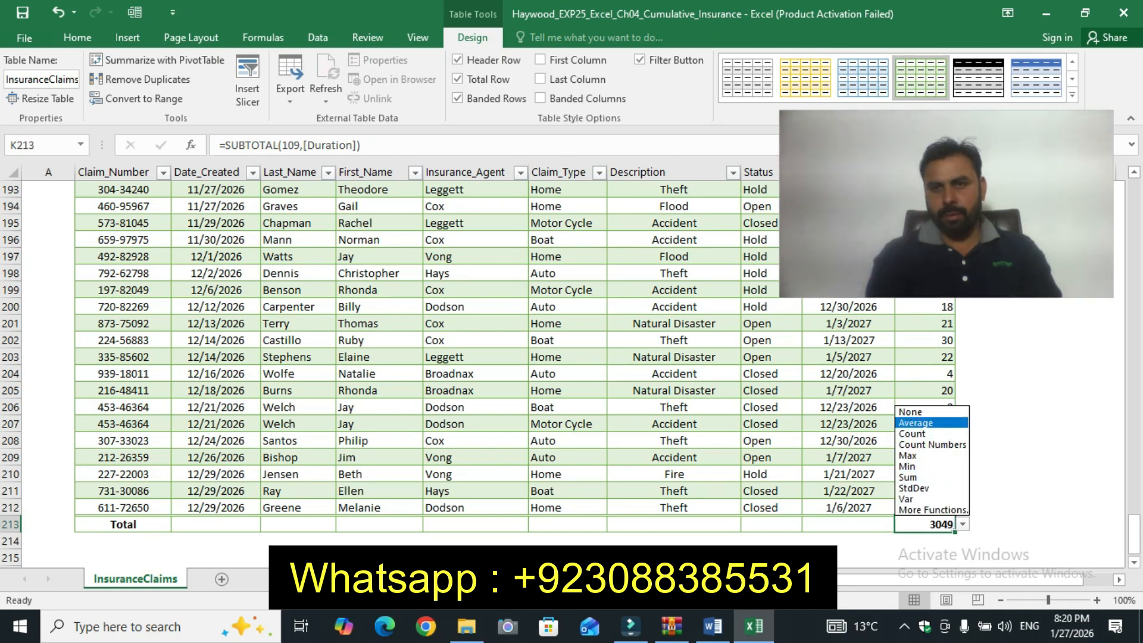
{"action": "key", "text": "Return"}
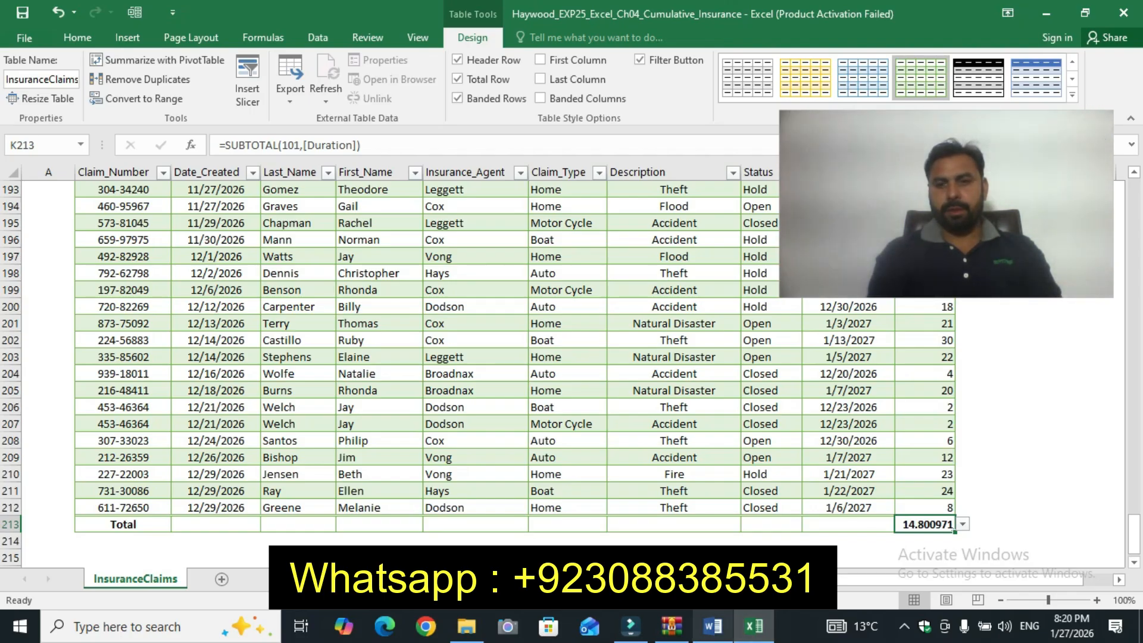
Step: Switch to the Word instructions and format the step 7 instruction text as 12 pt with yellow highlighting
{"action": "left_click", "coordinate": [713, 626]}
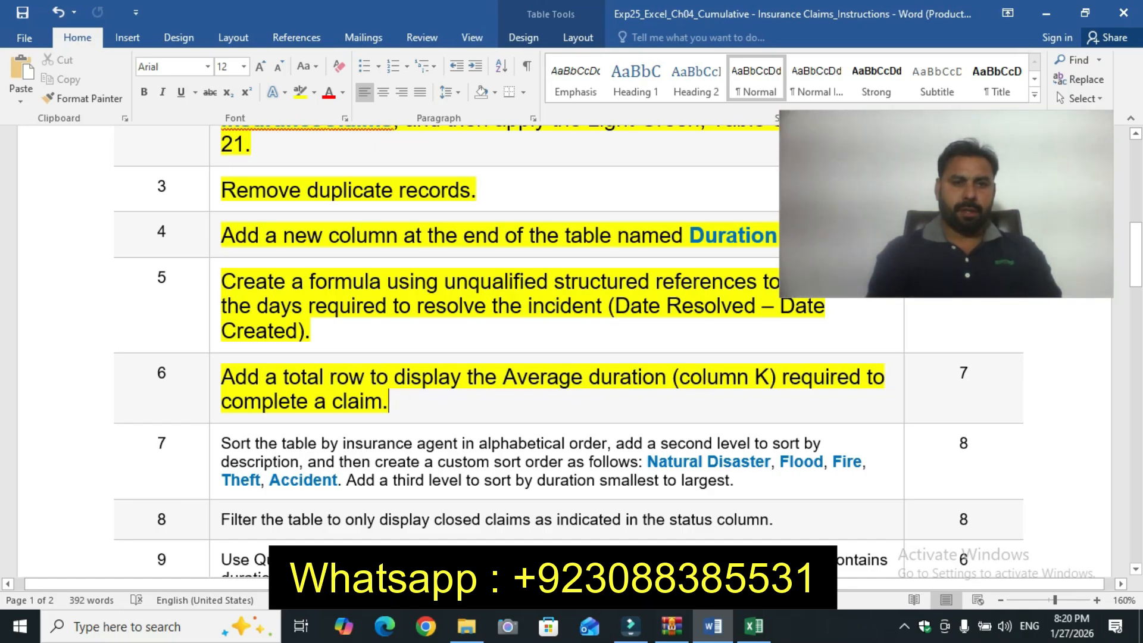
{"action": "left_click", "coordinate": [214, 444]}
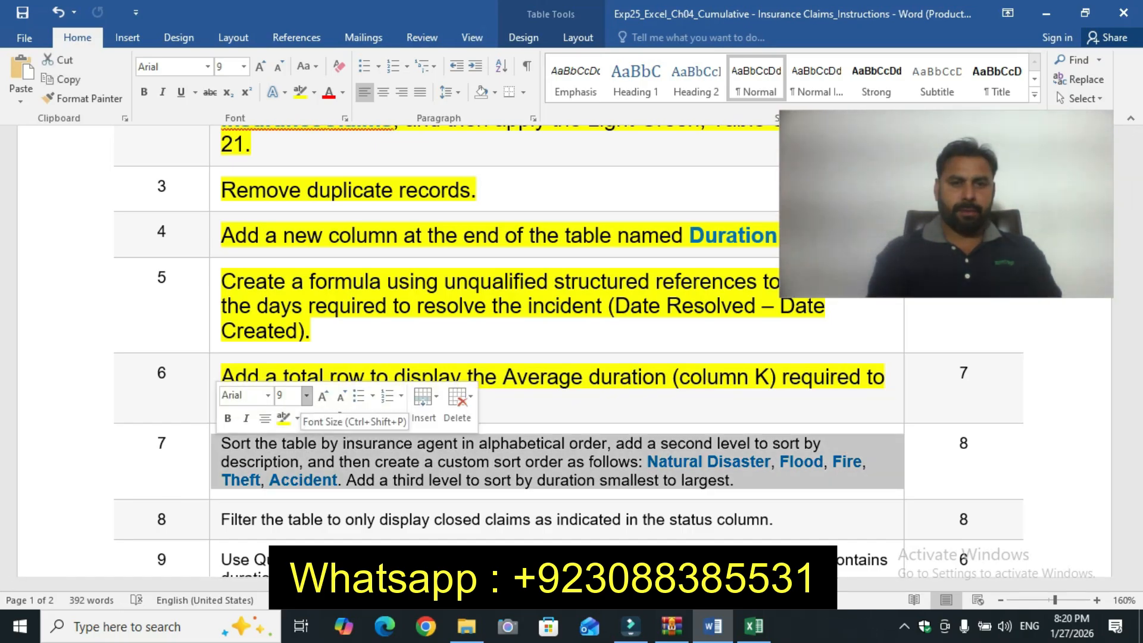
{"action": "left_click", "coordinate": [306, 395]}
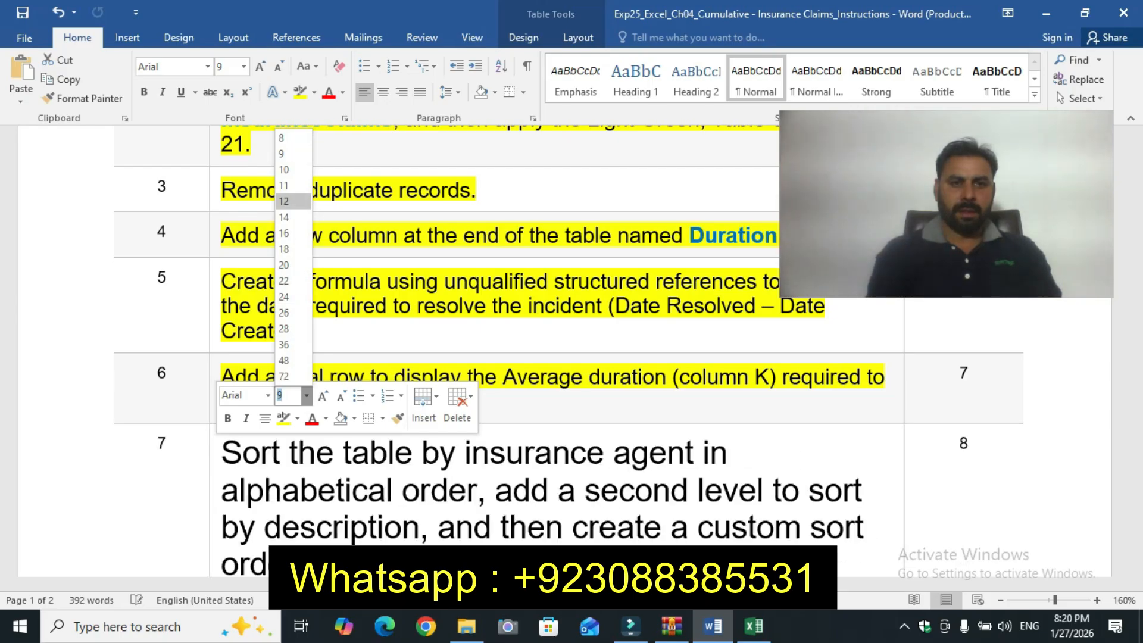
{"action": "left_click", "coordinate": [291, 201]}
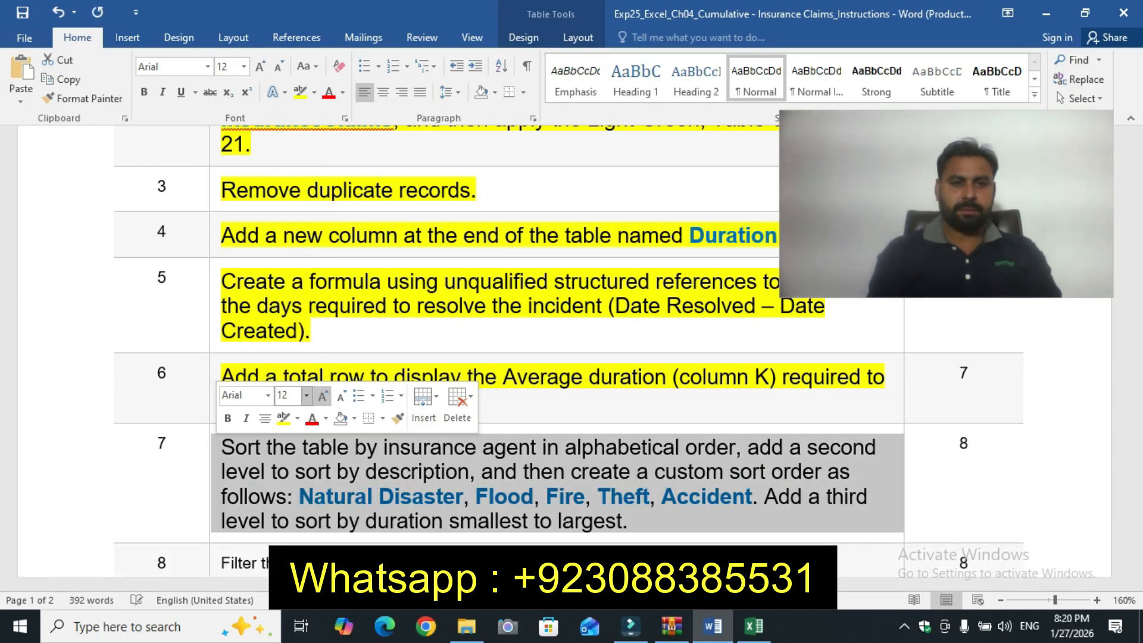
{"action": "left_click", "coordinate": [283, 419]}
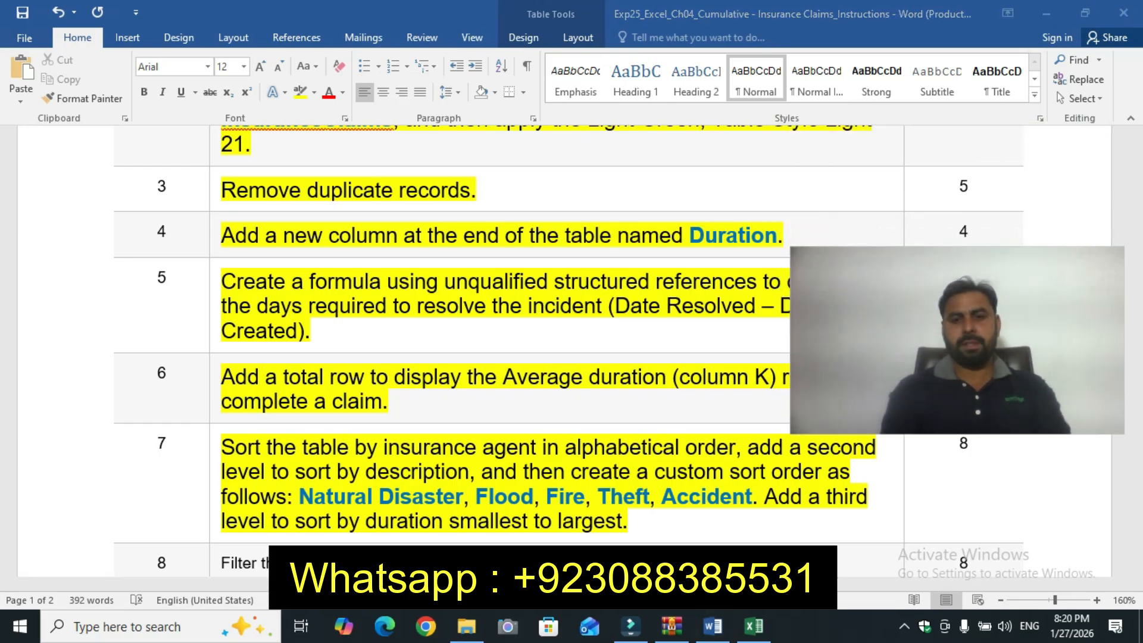
Step: Switch to Excel and start a custom sort of the InsuranceClaims table with Insurance_Agent, A to Z, as the first level
{"action": "mouse_move", "coordinate": [754, 625]}
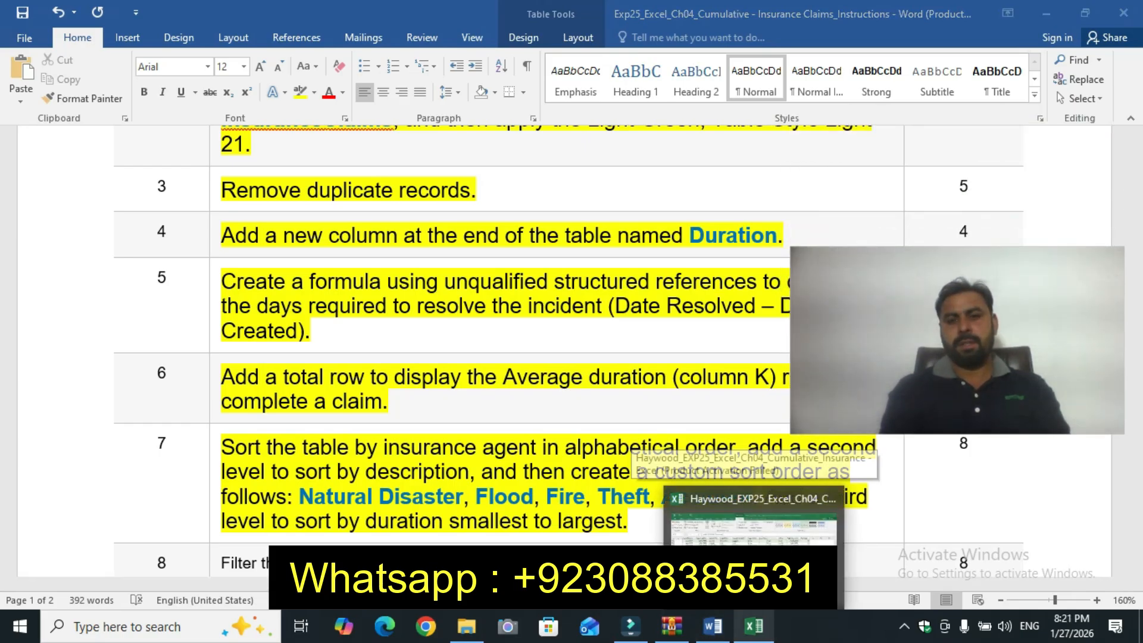
{"action": "left_click", "coordinate": [752, 520]}
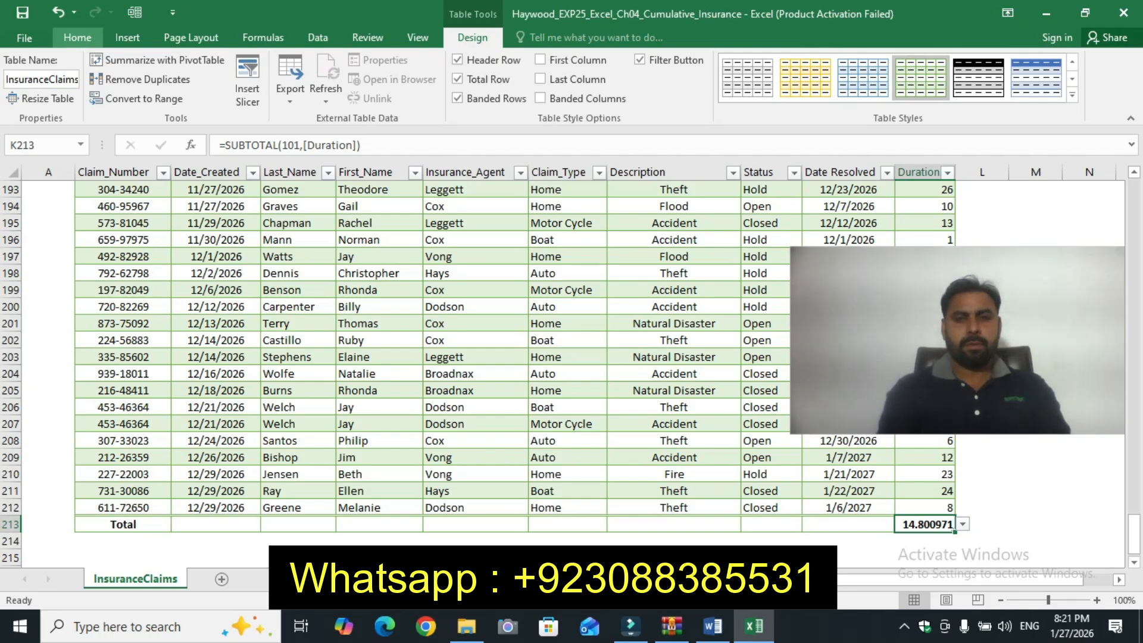
{"action": "left_click", "coordinate": [77, 37]}
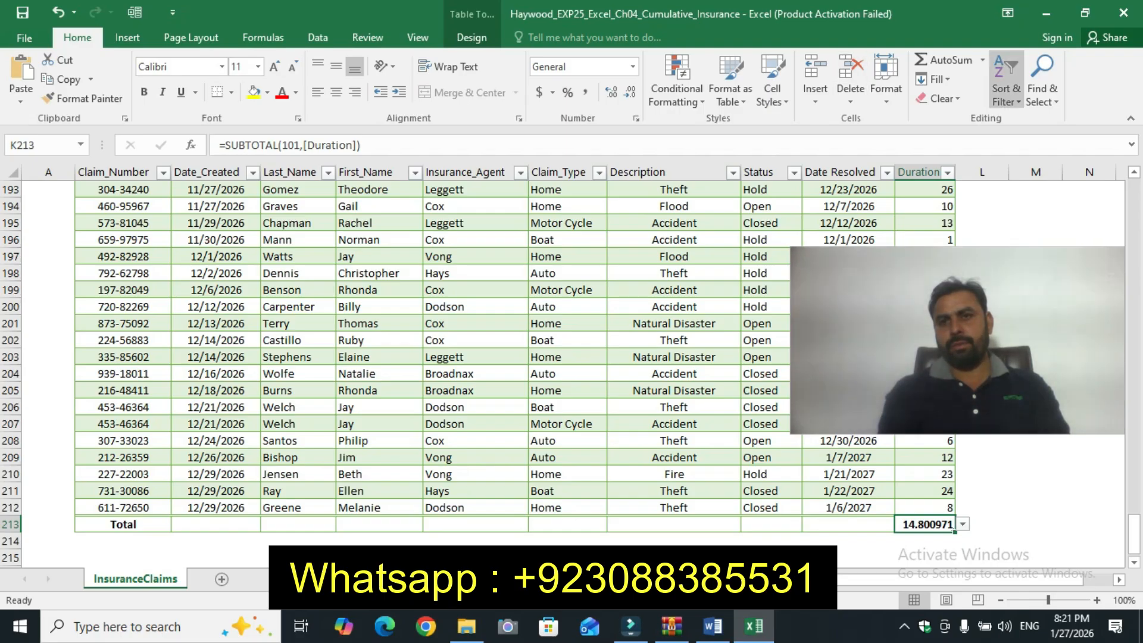
{"action": "left_click", "coordinate": [1005, 89]}
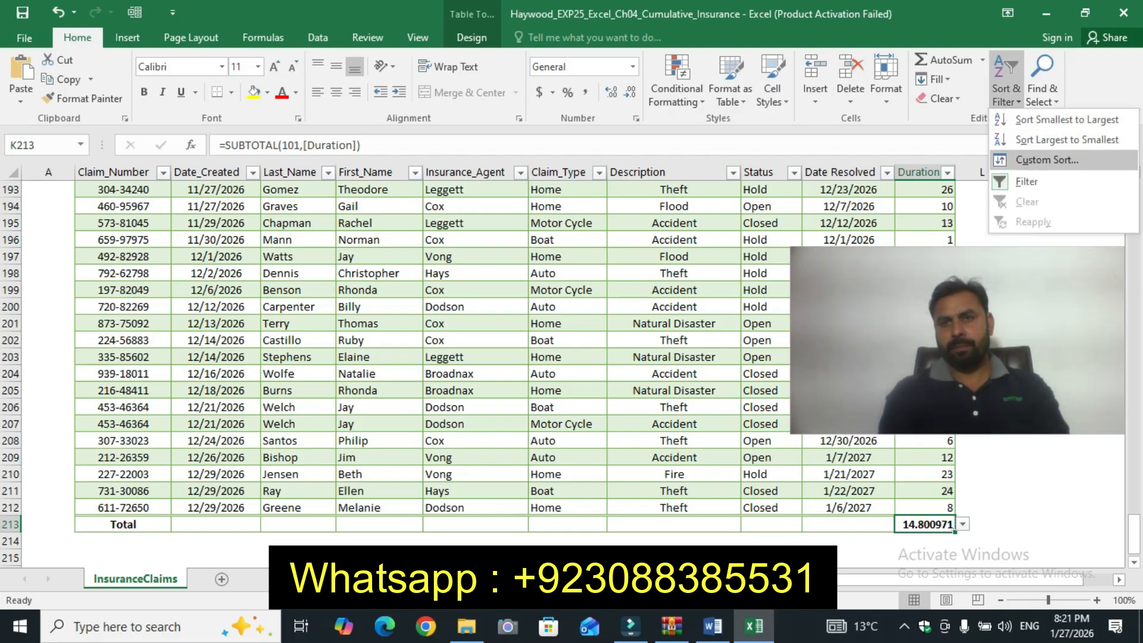
{"action": "left_click", "coordinate": [1047, 159]}
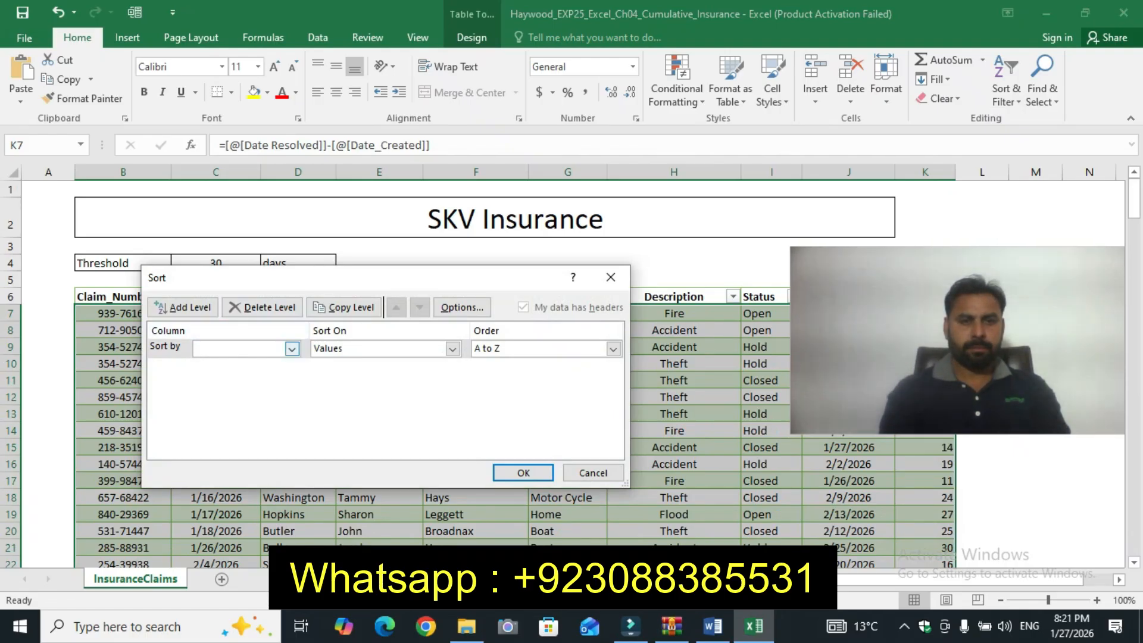
{"action": "left_click", "coordinate": [292, 349]}
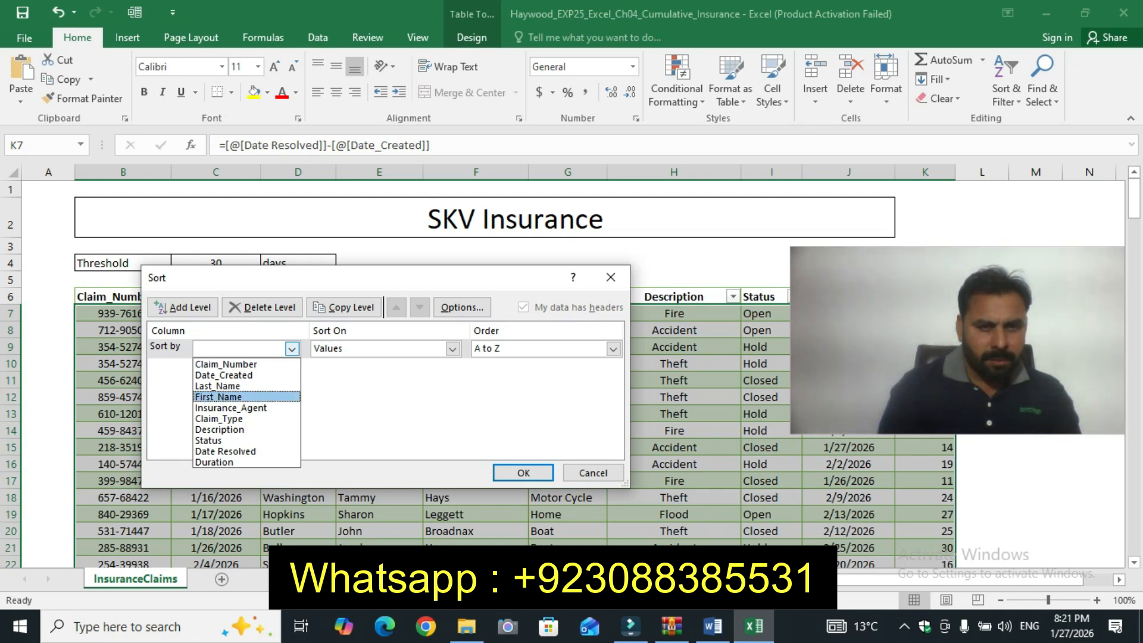
{"action": "left_click", "coordinate": [230, 408]}
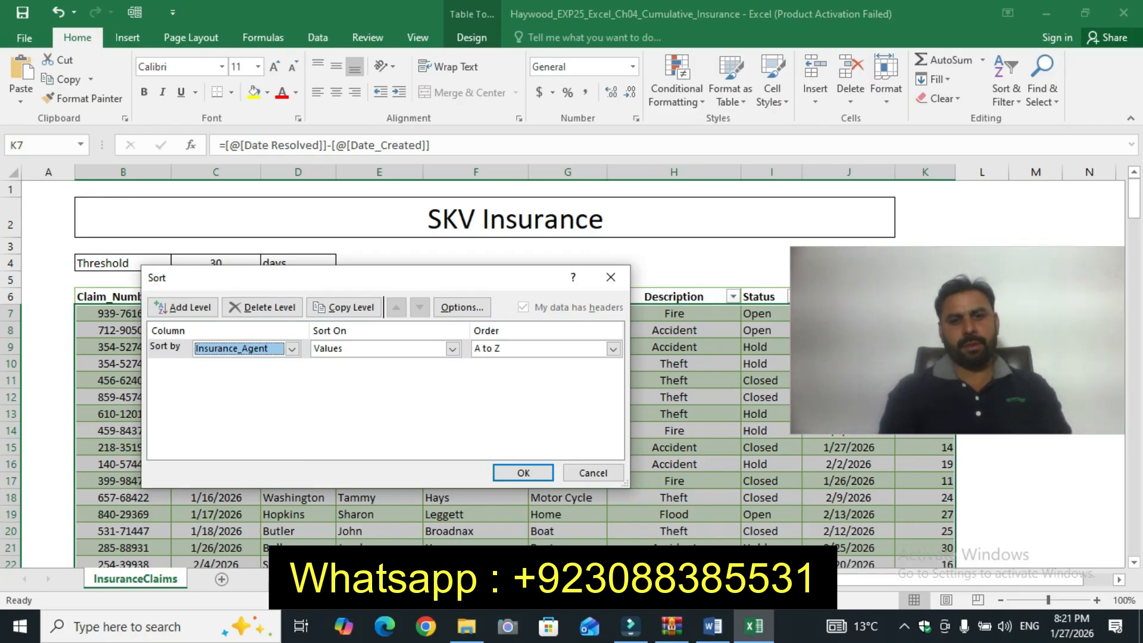
Step: Check the step 7 instruction in Word, and add a second sort level by Description in Excel
{"action": "left_click", "coordinate": [712, 626]}
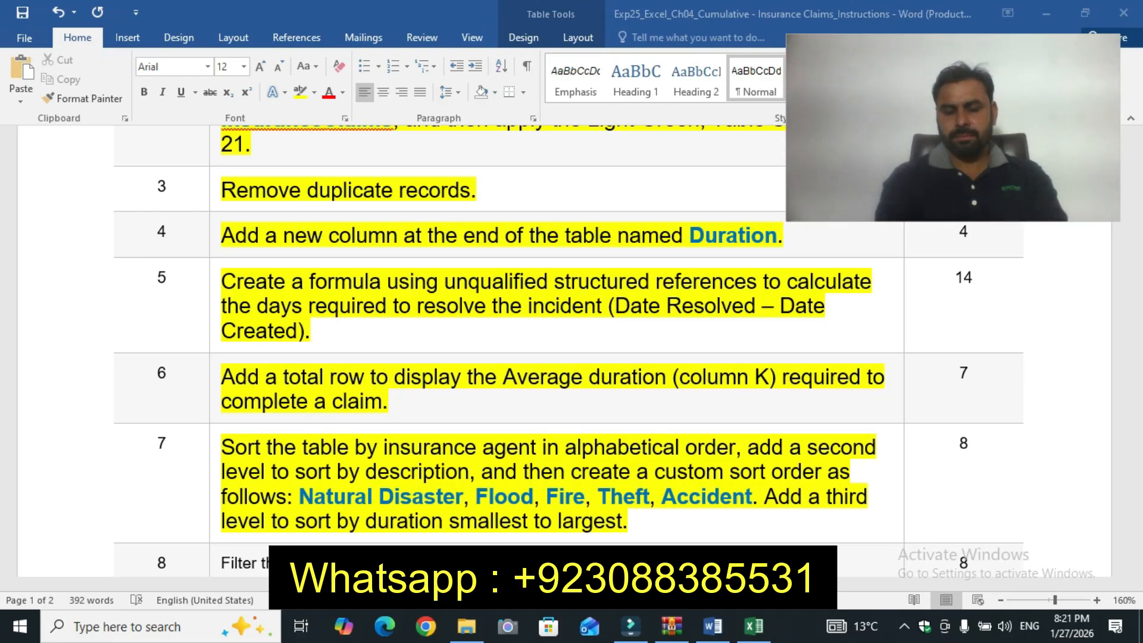
{"action": "left_click_drag", "start_coordinate": [1136, 250], "coordinate": [1136, 281]}
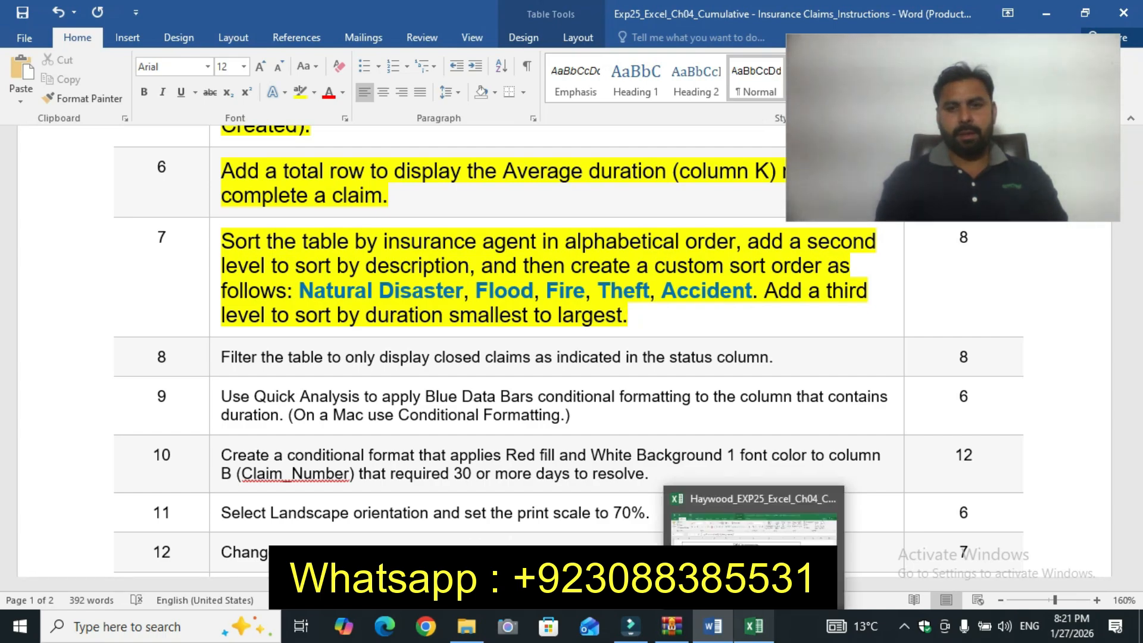
{"action": "left_click", "coordinate": [753, 625]}
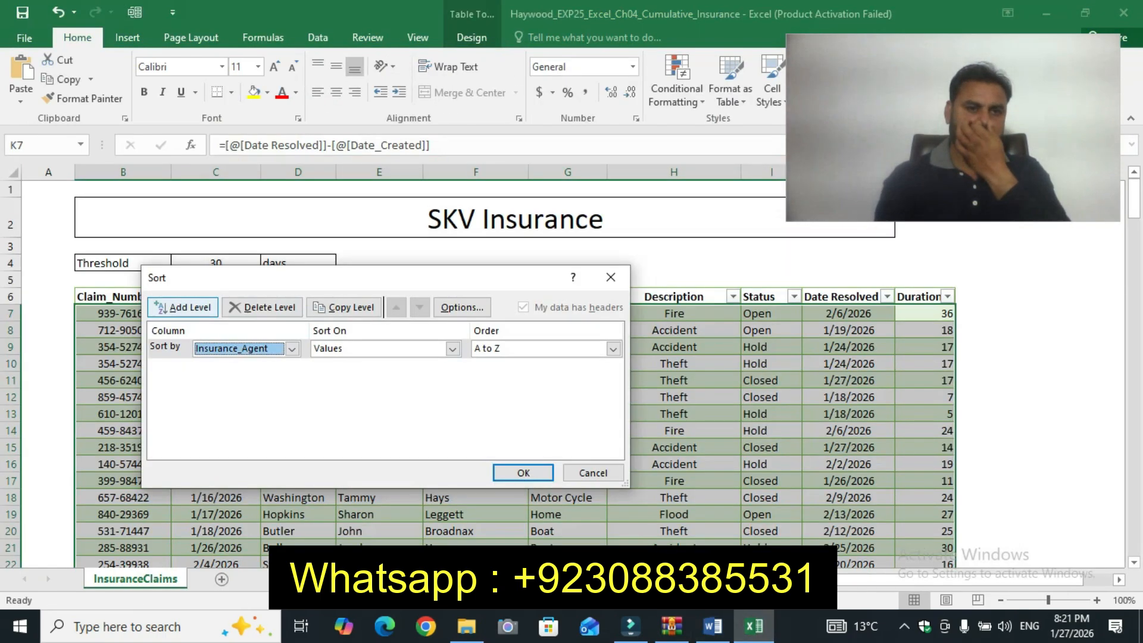
{"action": "left_click", "coordinate": [183, 307]}
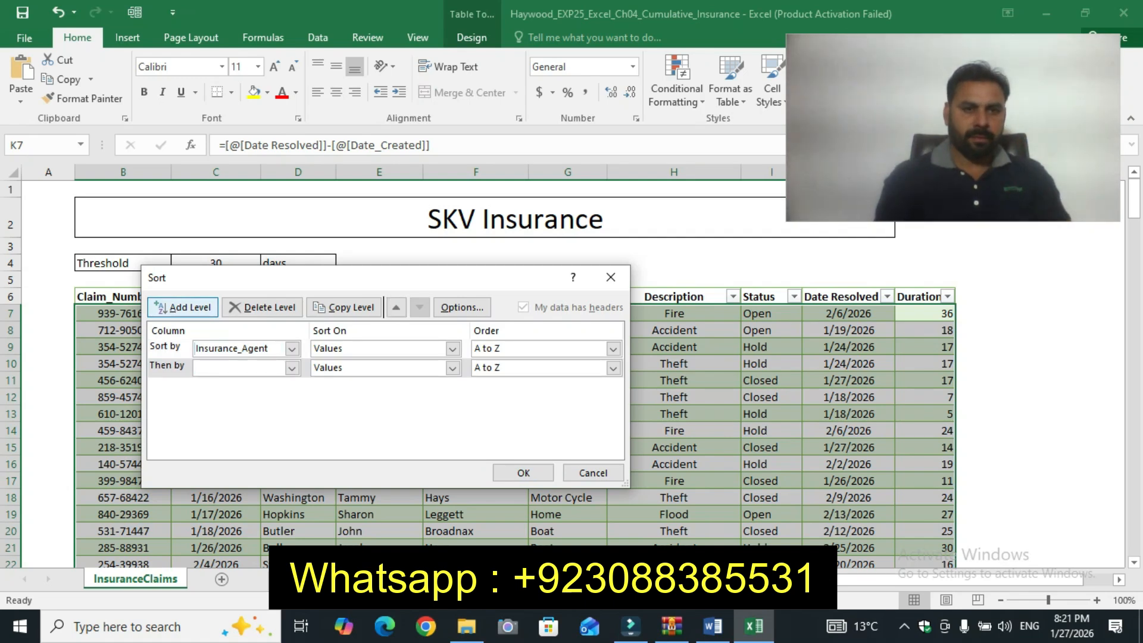
{"action": "left_click", "coordinate": [291, 368]}
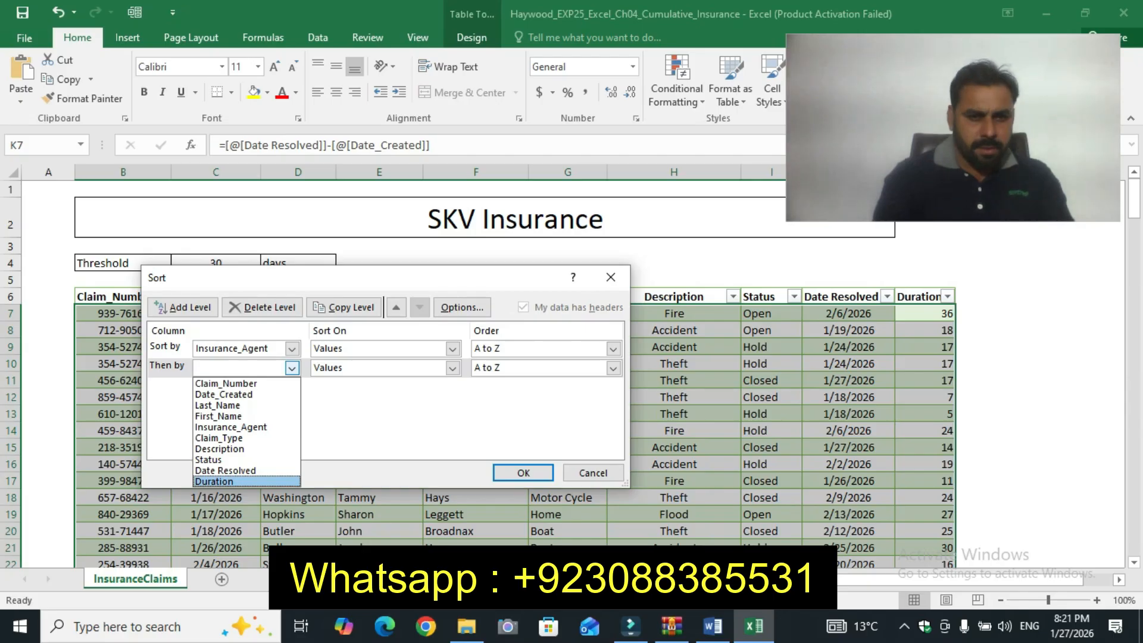
{"action": "key", "text": "Up"}
{"action": "key", "text": "Up"}
{"action": "key", "text": "Up"}
{"action": "key", "text": "Up"}
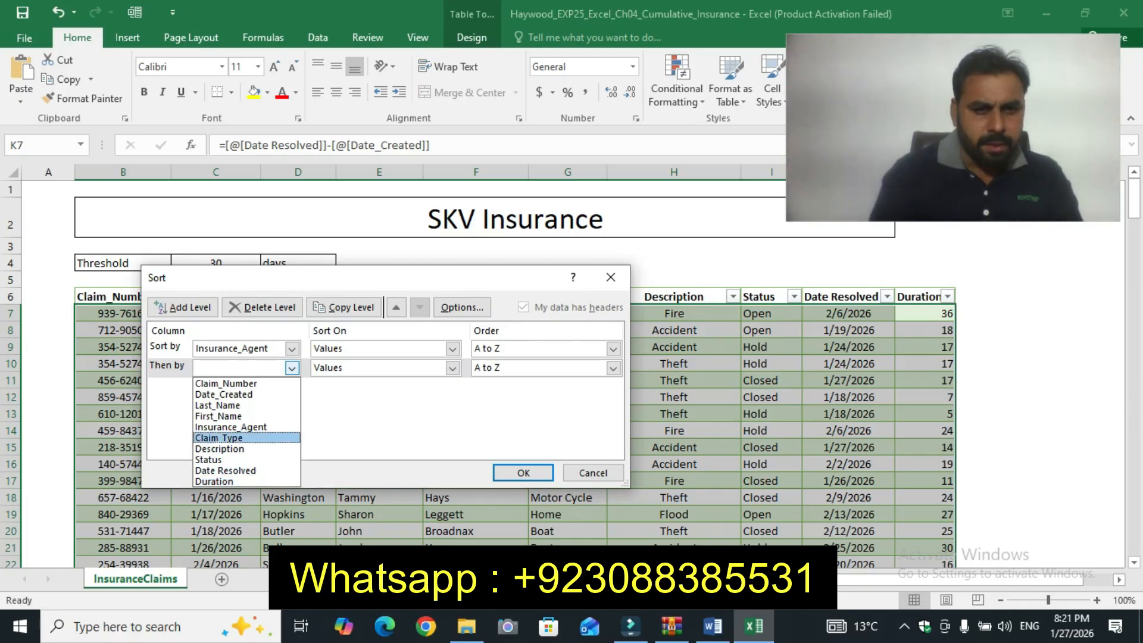
{"action": "key", "text": "Return"}
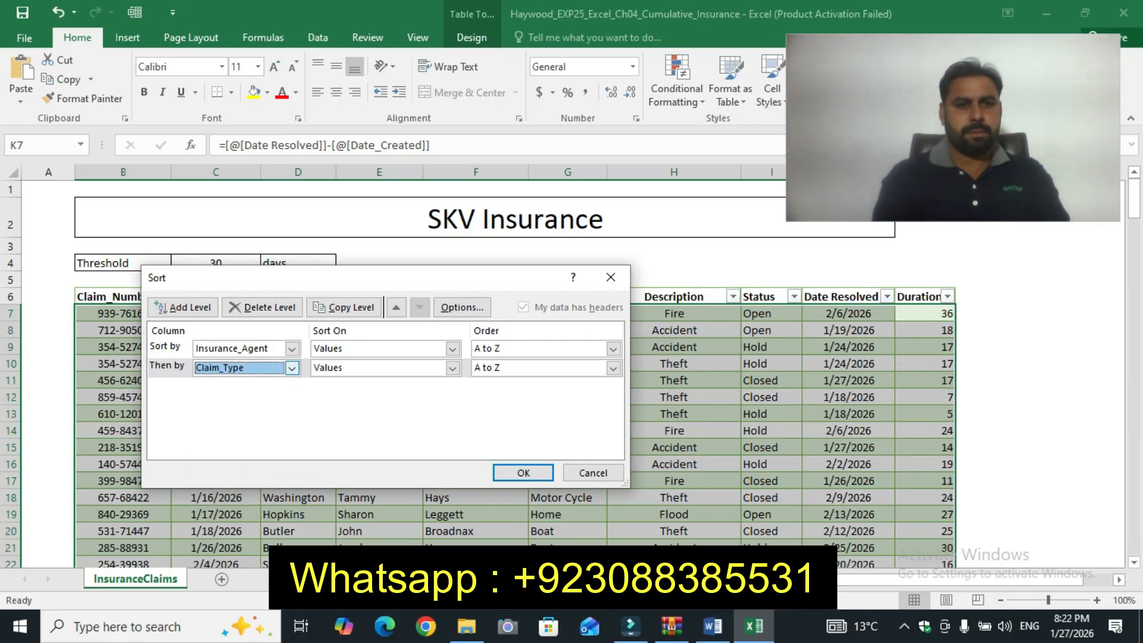
{"action": "left_click", "coordinate": [292, 368]}
{"action": "key", "text": "Return"}
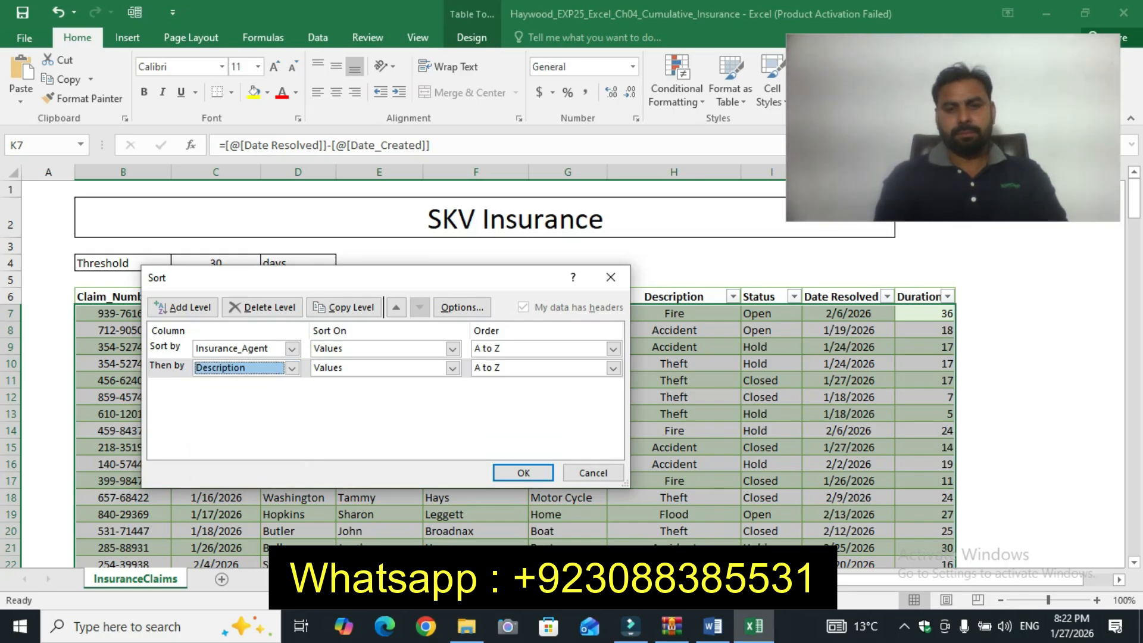
Step: Recheck step 7 in Word, and change the second sort level in Excel to Duration, Smallest to Largest
{"action": "left_click", "coordinate": [713, 627]}
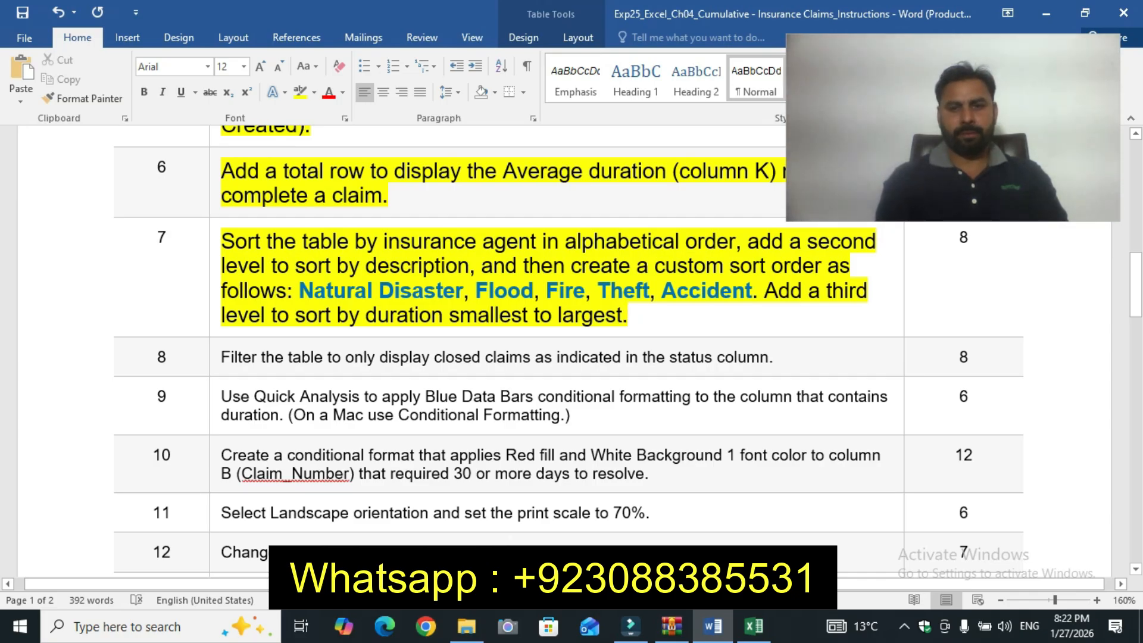
{"action": "left_click", "coordinate": [754, 625]}
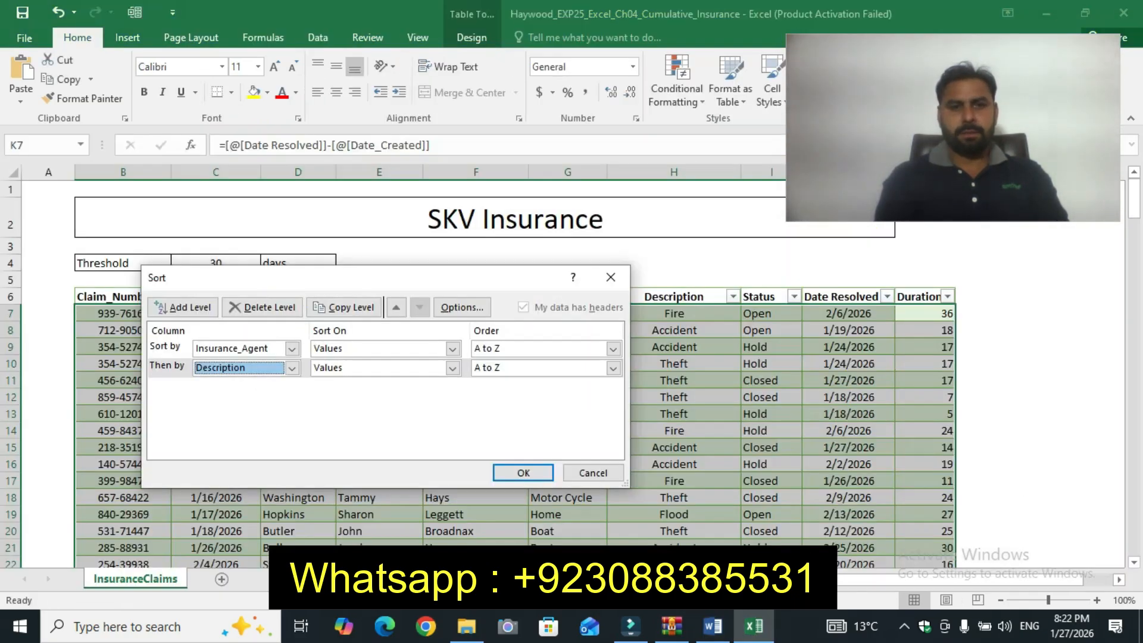
{"action": "left_click", "coordinate": [292, 368]}
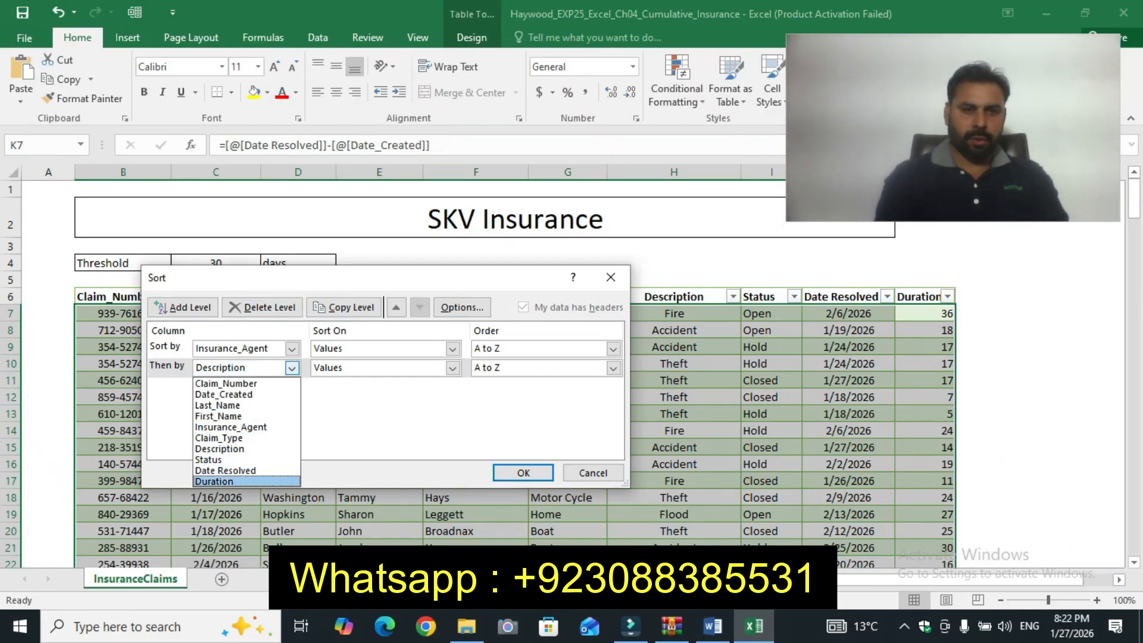
{"action": "left_click", "coordinate": [238, 481]}
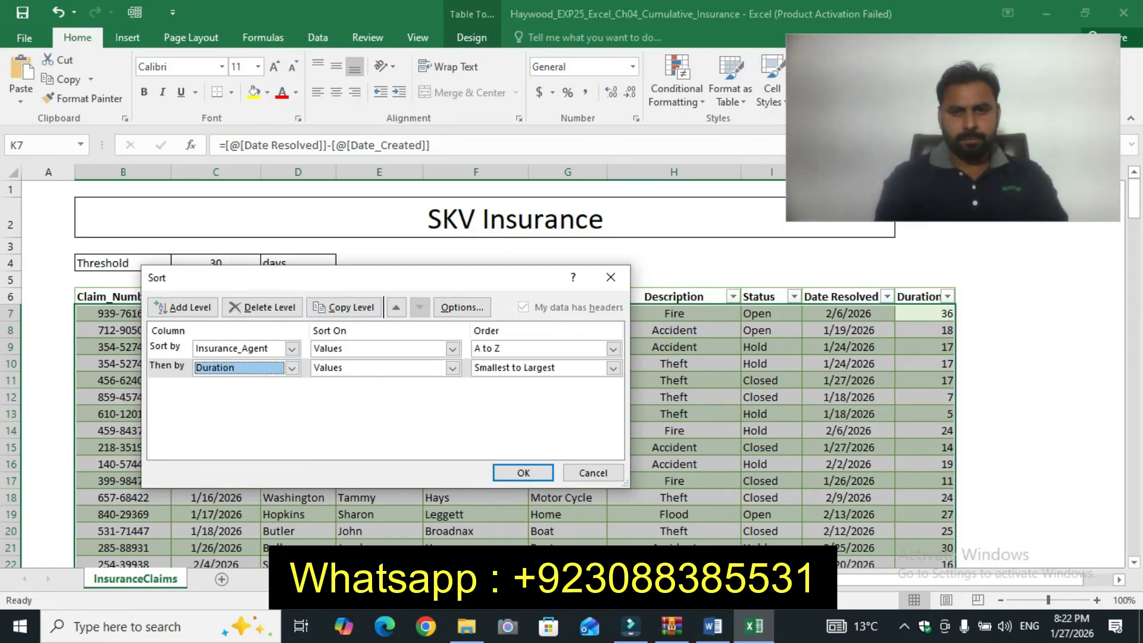
{"action": "left_click", "coordinate": [613, 368]}
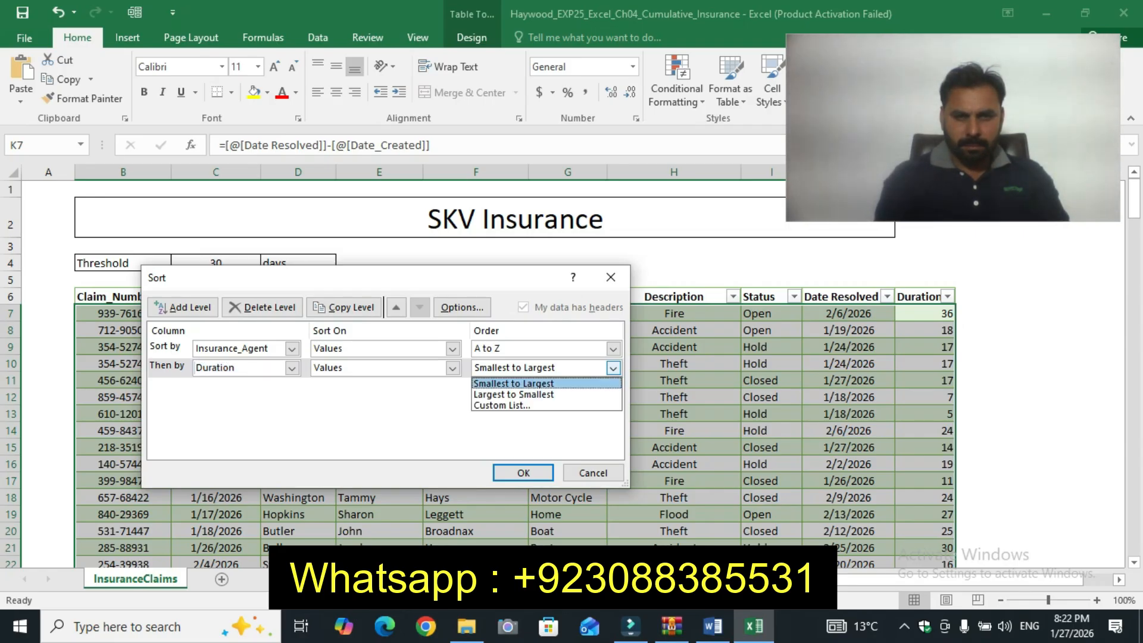
{"action": "left_click", "coordinate": [513, 384]}
Step: Open a custom list for the Duration level's order, and copy "Natural Disaster, Flood, Fire, Theft, Accident" from step 7 in Word
{"action": "left_click", "coordinate": [612, 367]}
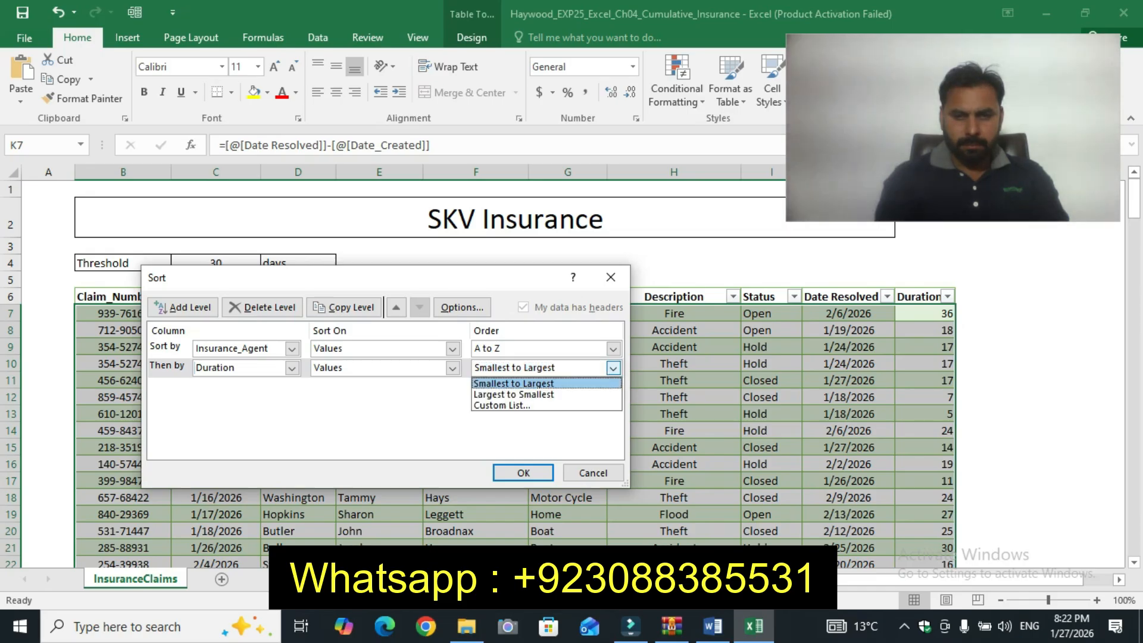
{"action": "key", "text": "Return"}
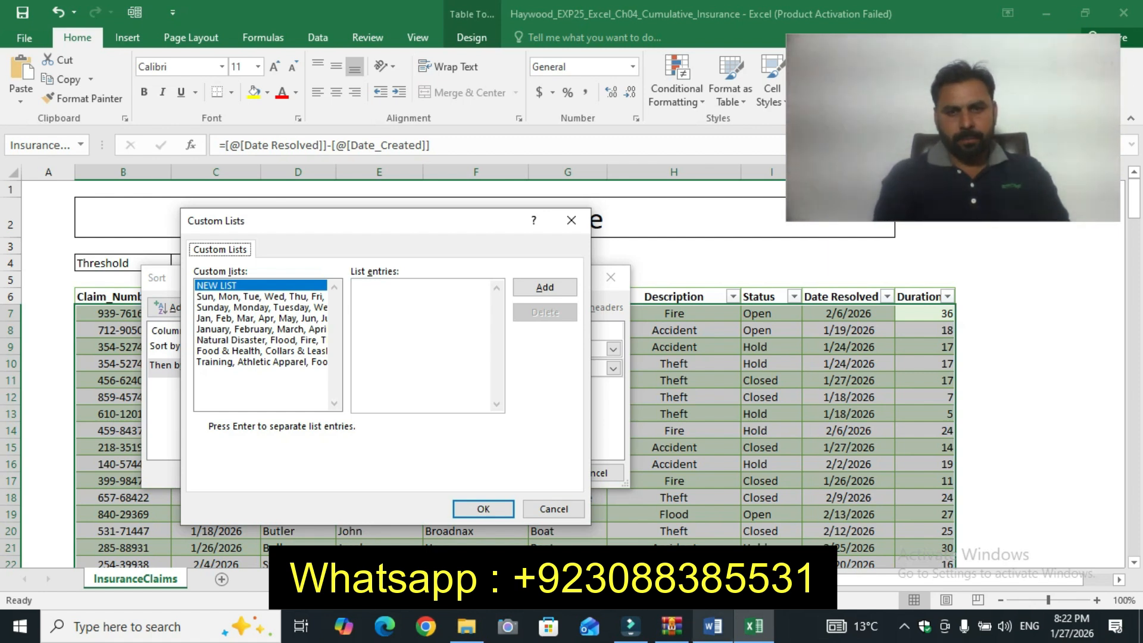
{"action": "key", "text": "alt+Tab"}
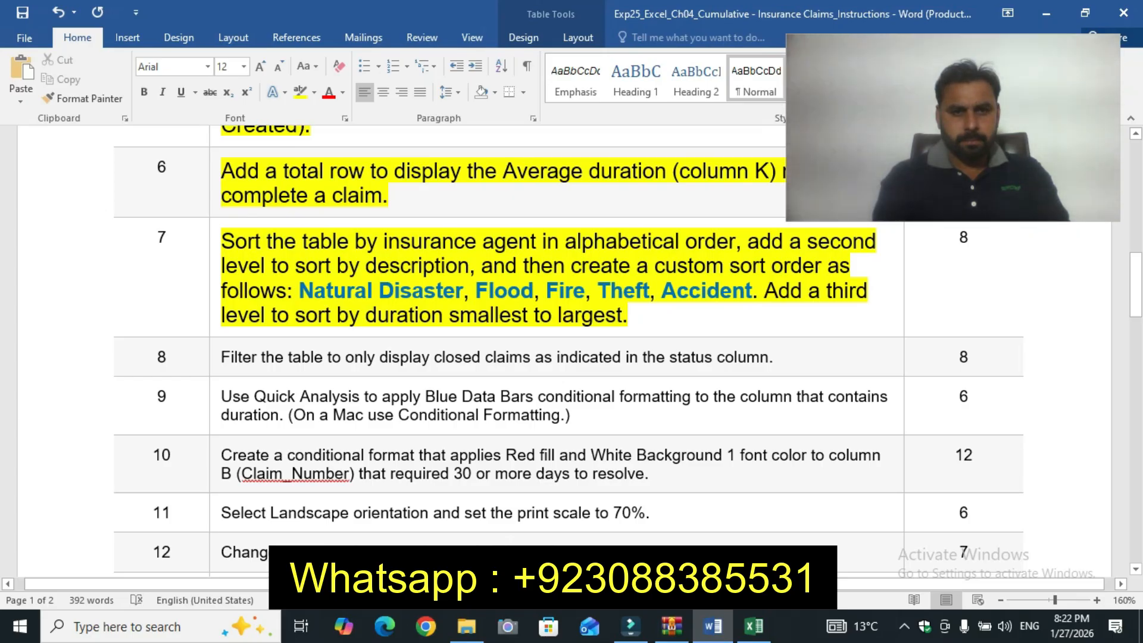
{"action": "left_click_drag", "start_coordinate": [299, 291], "coordinate": [752, 290]}
{"action": "key", "text": "ctrl+c"}
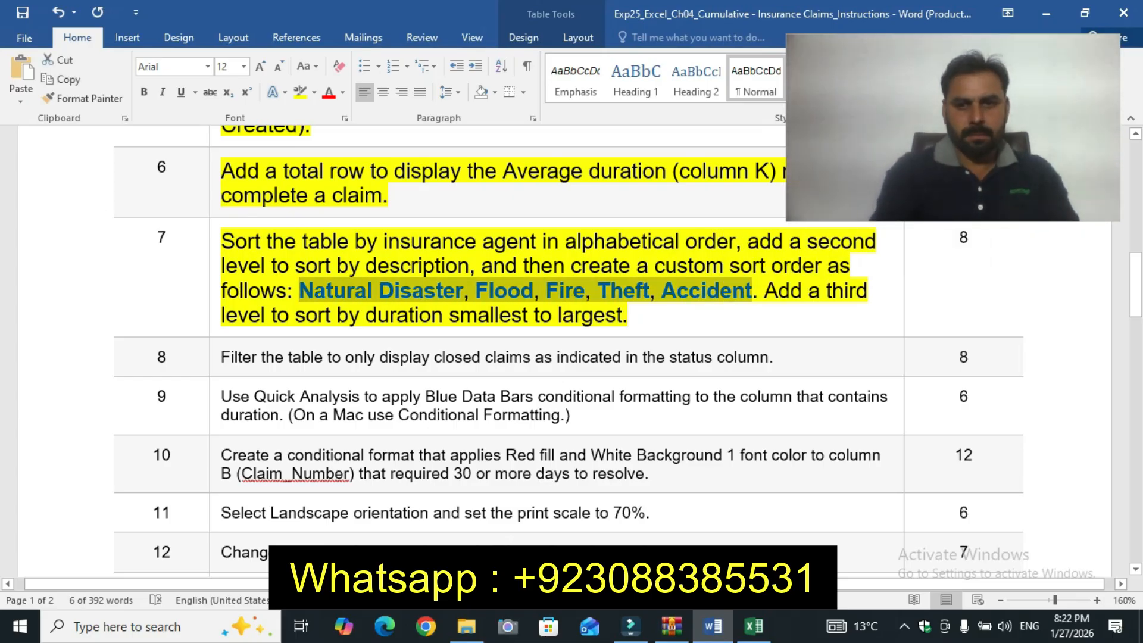
Step: Switch to Excel, paste the copied text as the new custom list's entries, and apply the sort to the table
{"action": "key", "text": "alt+Tab"}
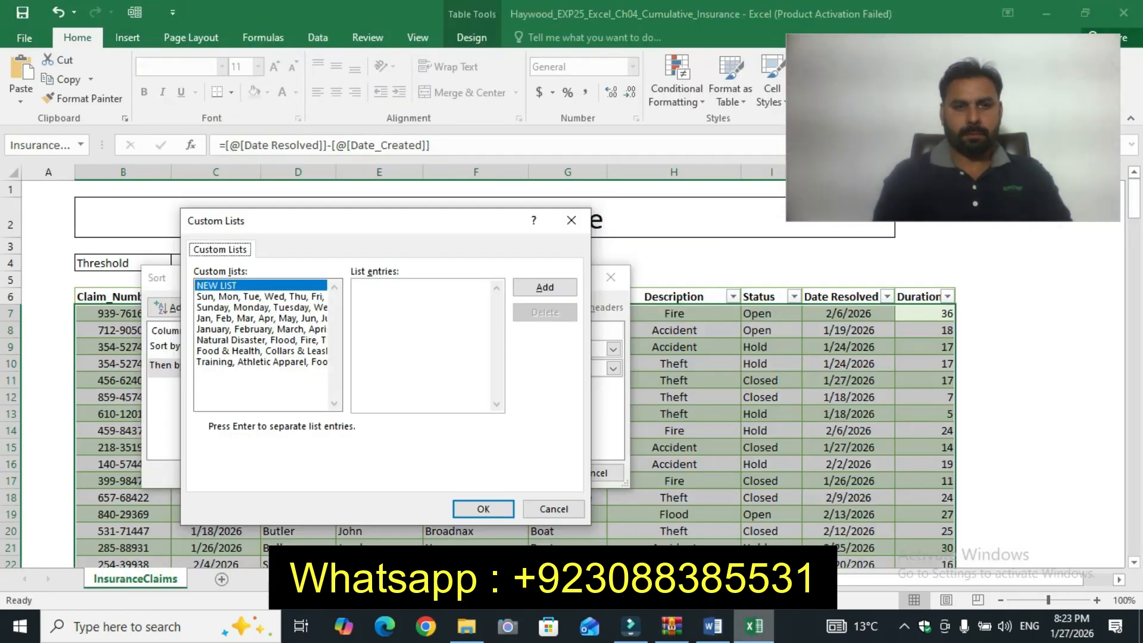
{"action": "left_click", "coordinate": [371, 289]}
{"action": "key", "text": "ctrl+v"}
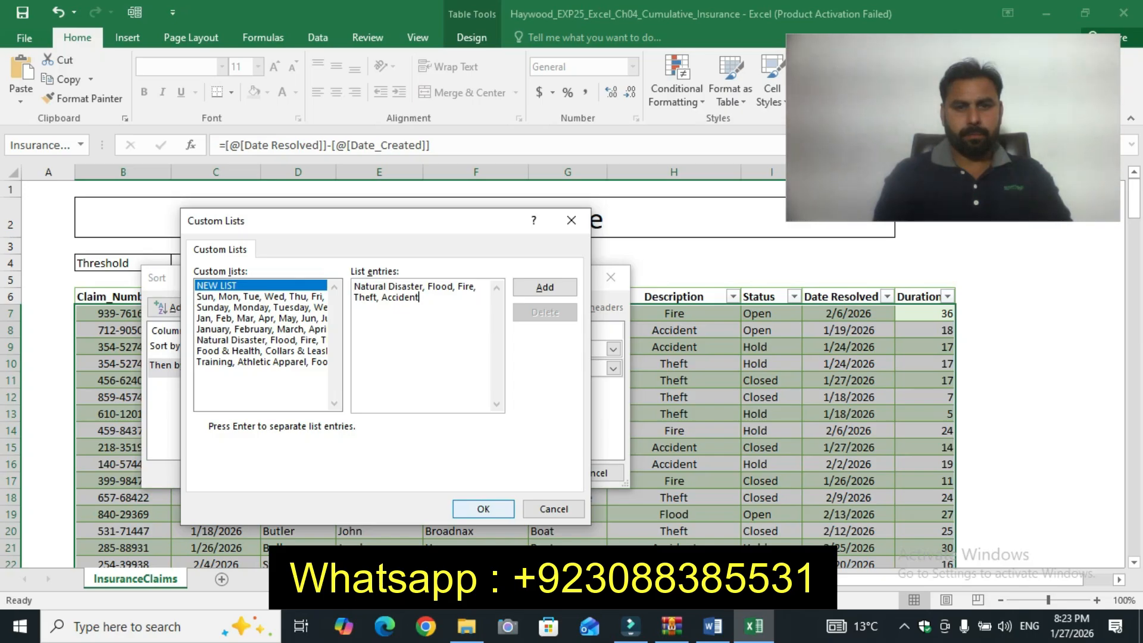
{"action": "left_click", "coordinate": [483, 509]}
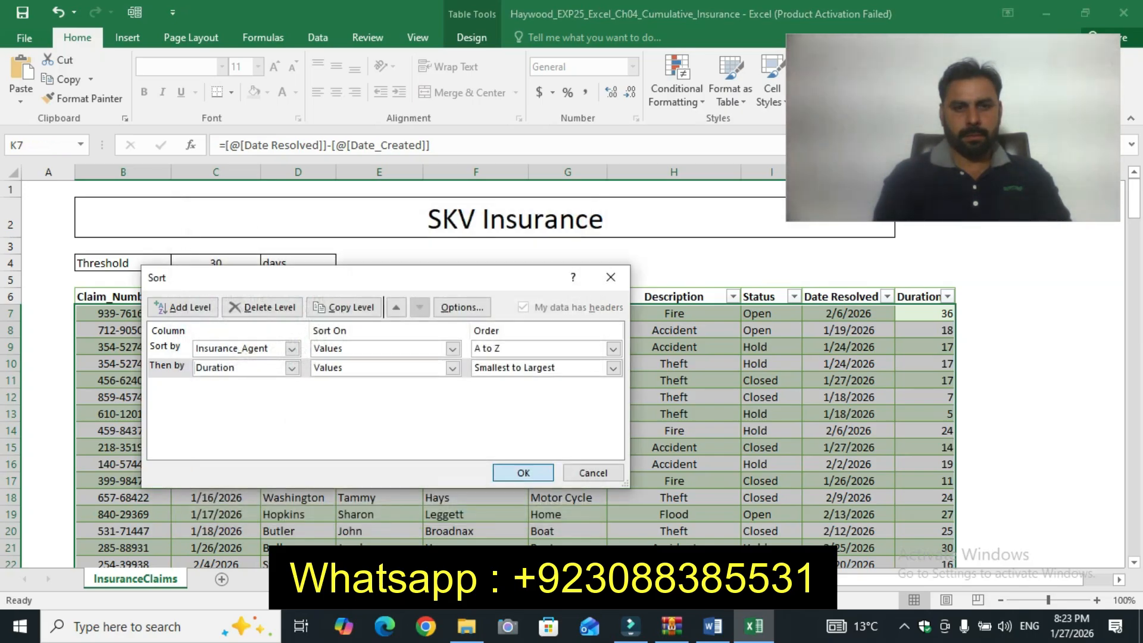
{"action": "key", "text": "Return"}
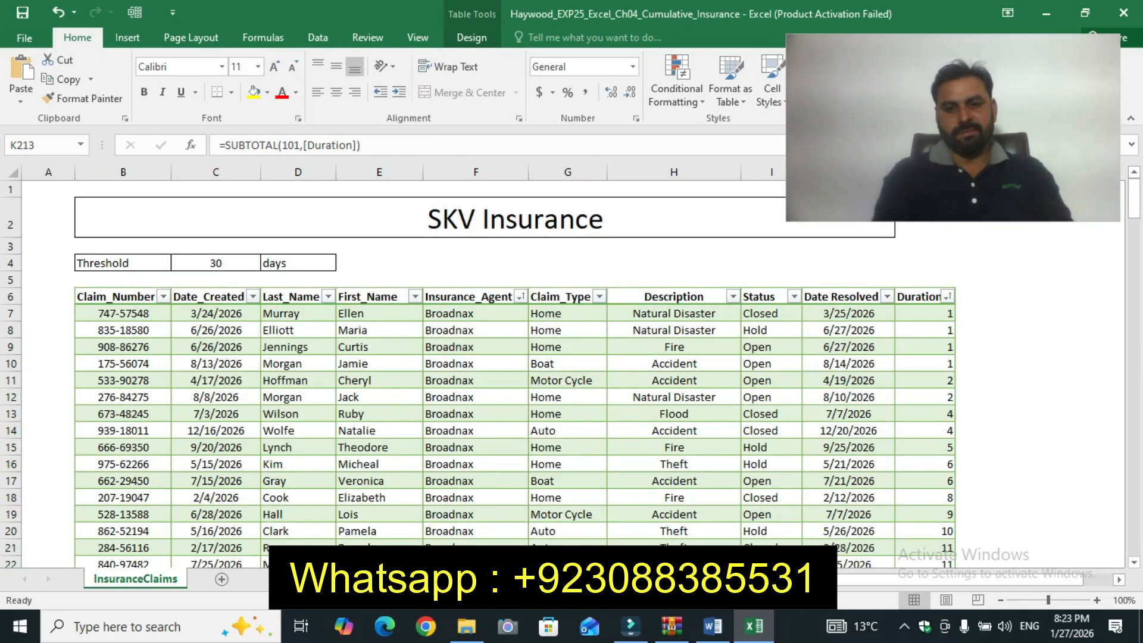
Step: Switch to Word, set the step 8 instruction's font size to 12, and highlight it in yellow
{"action": "left_click", "coordinate": [713, 626]}
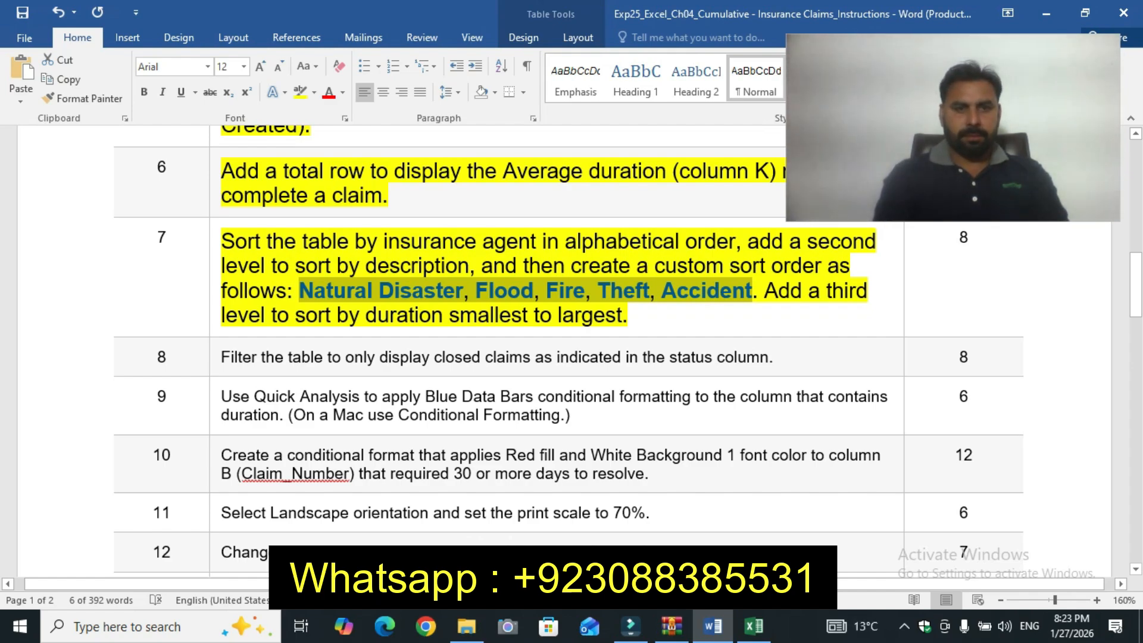
{"action": "left_click", "coordinate": [214, 358]}
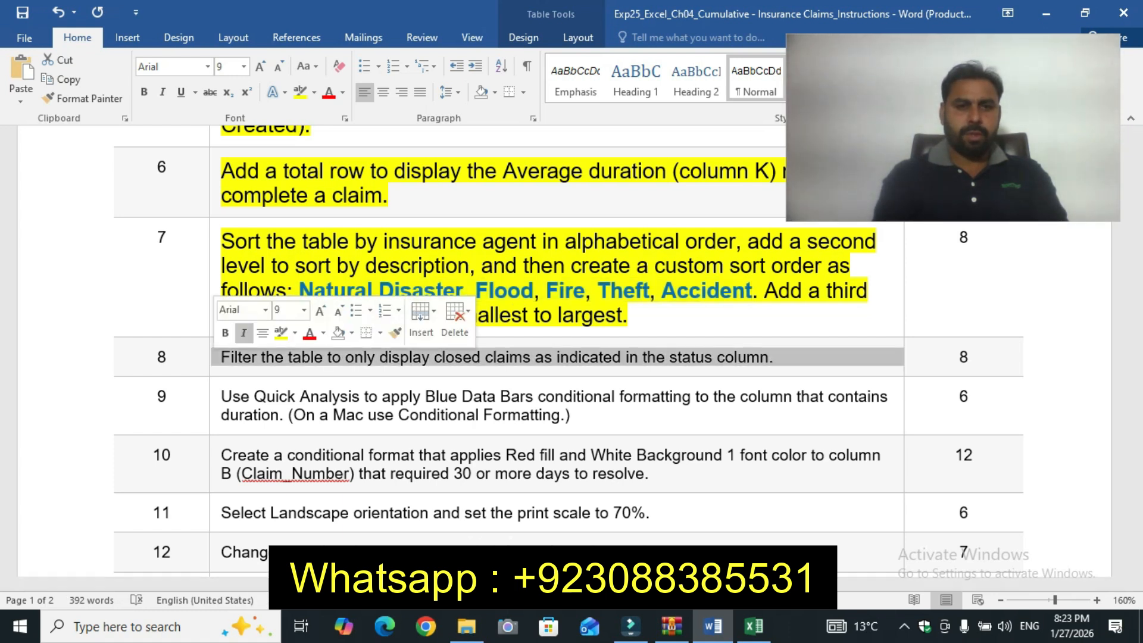
{"action": "left_click", "coordinate": [303, 310]}
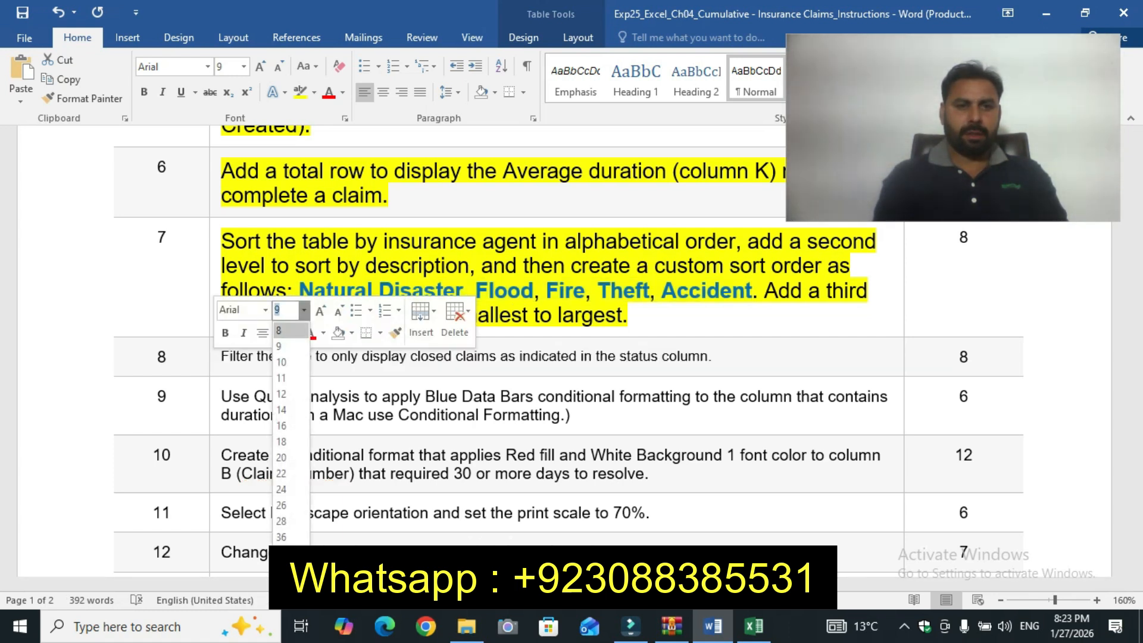
{"action": "left_click", "coordinate": [281, 393]}
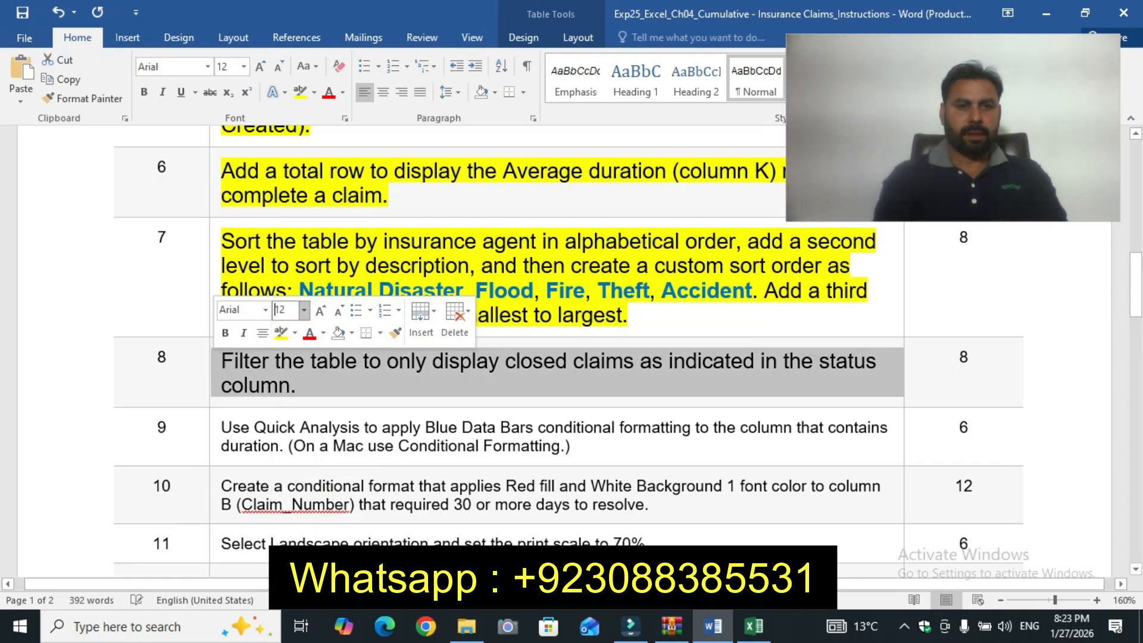
{"action": "left_click", "coordinate": [279, 332]}
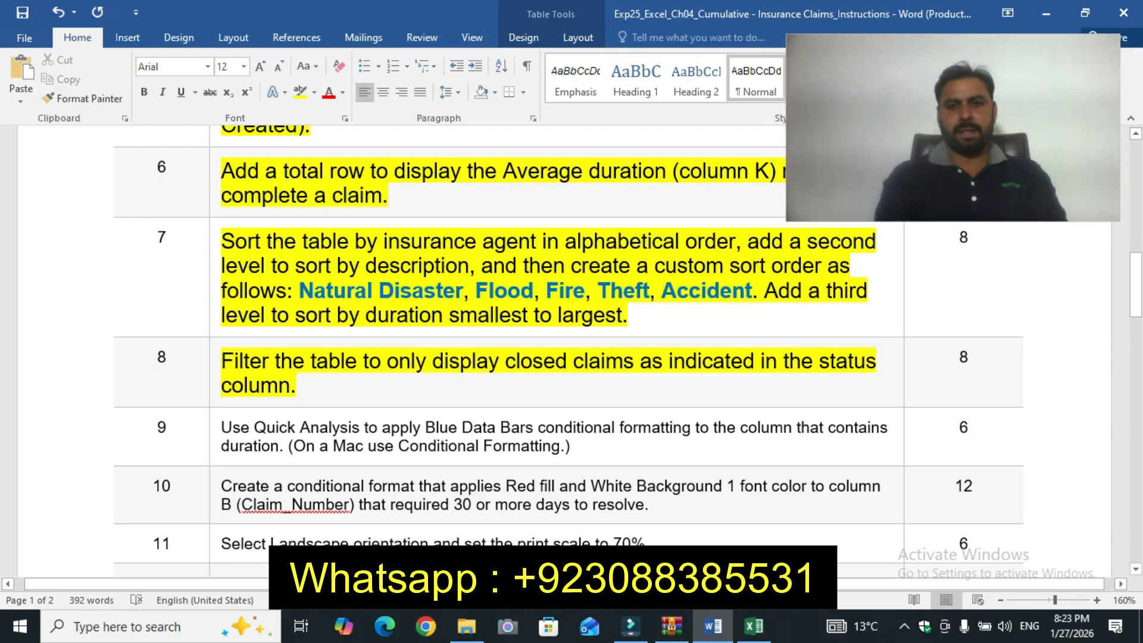
Step: Switch to Excel and filter the table's Status column to only Closed claims
{"action": "key", "text": "alt+Tab"}
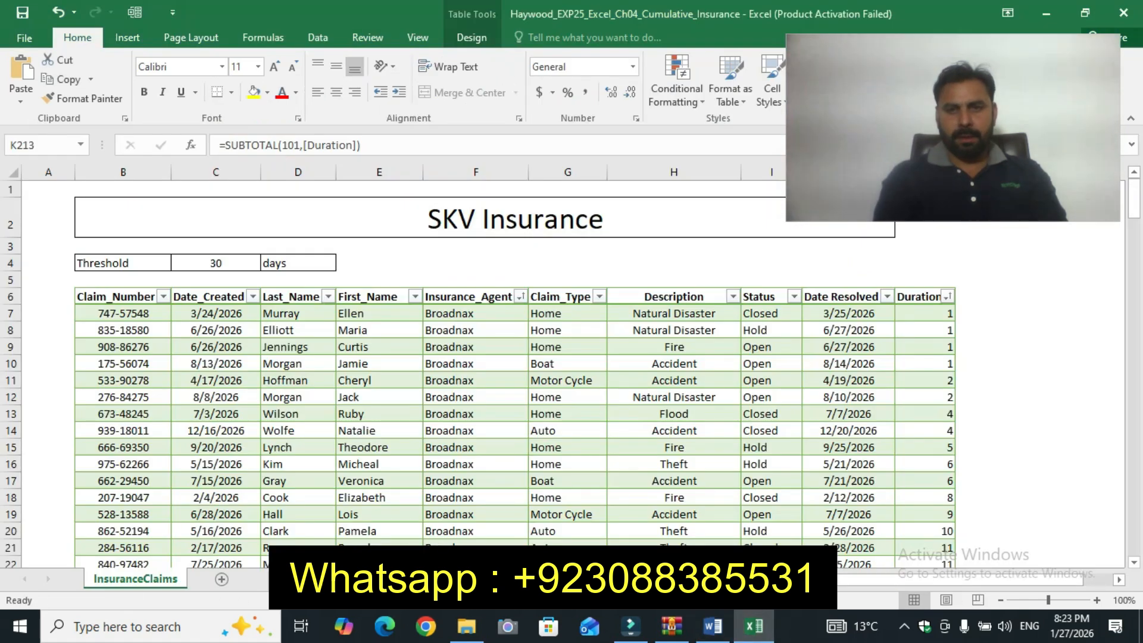
{"action": "left_click", "coordinate": [794, 296]}
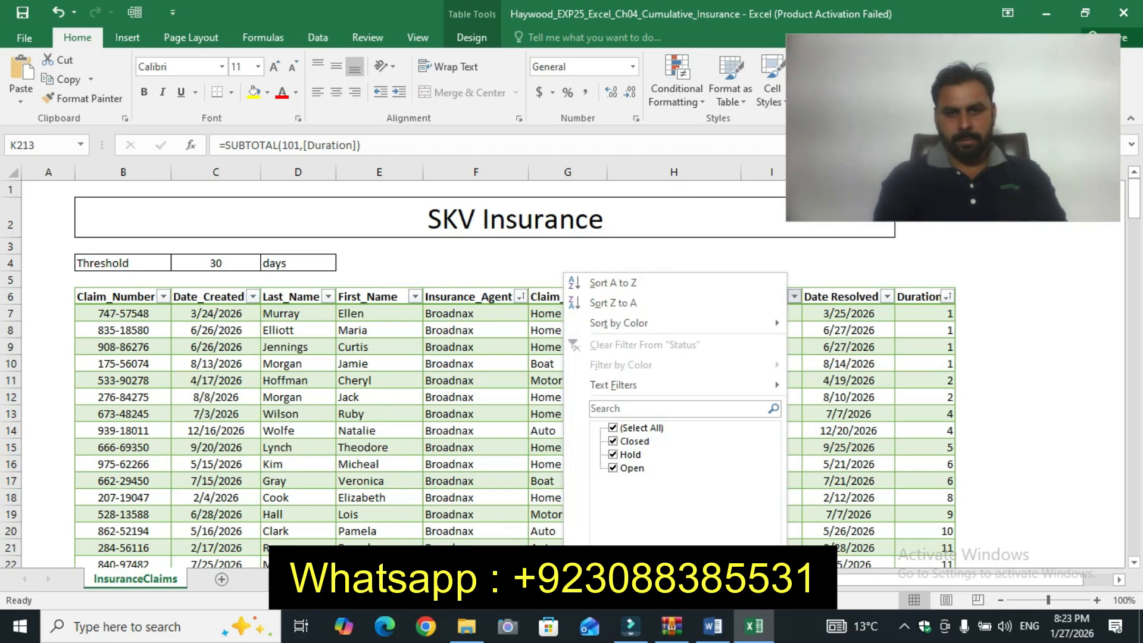
{"action": "left_click", "coordinate": [613, 428]}
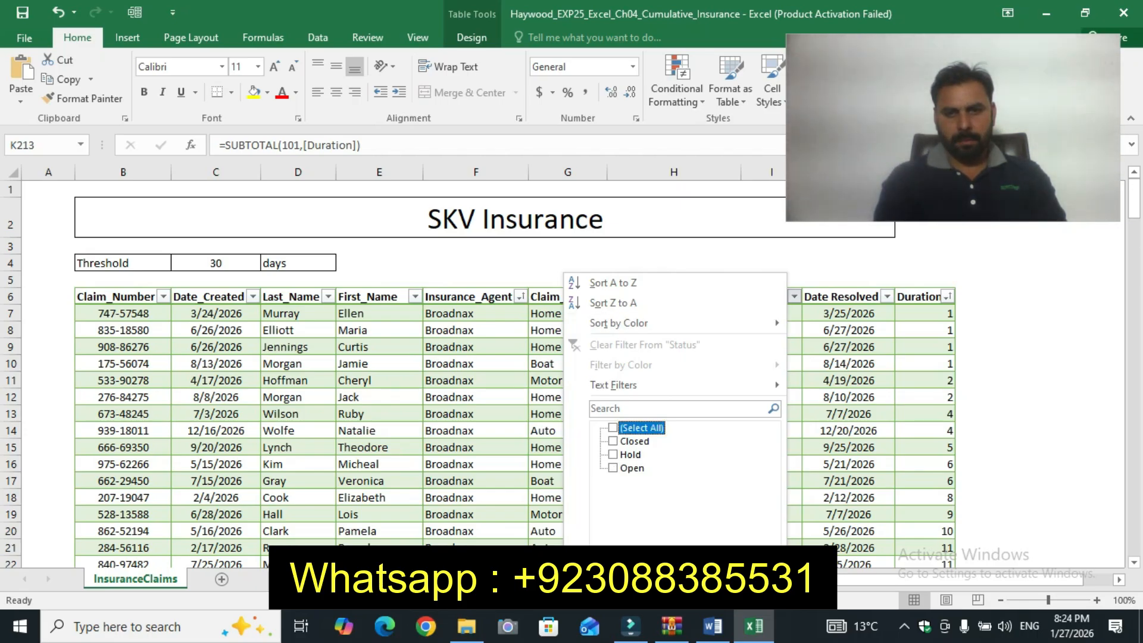
{"action": "left_click", "coordinate": [613, 441]}
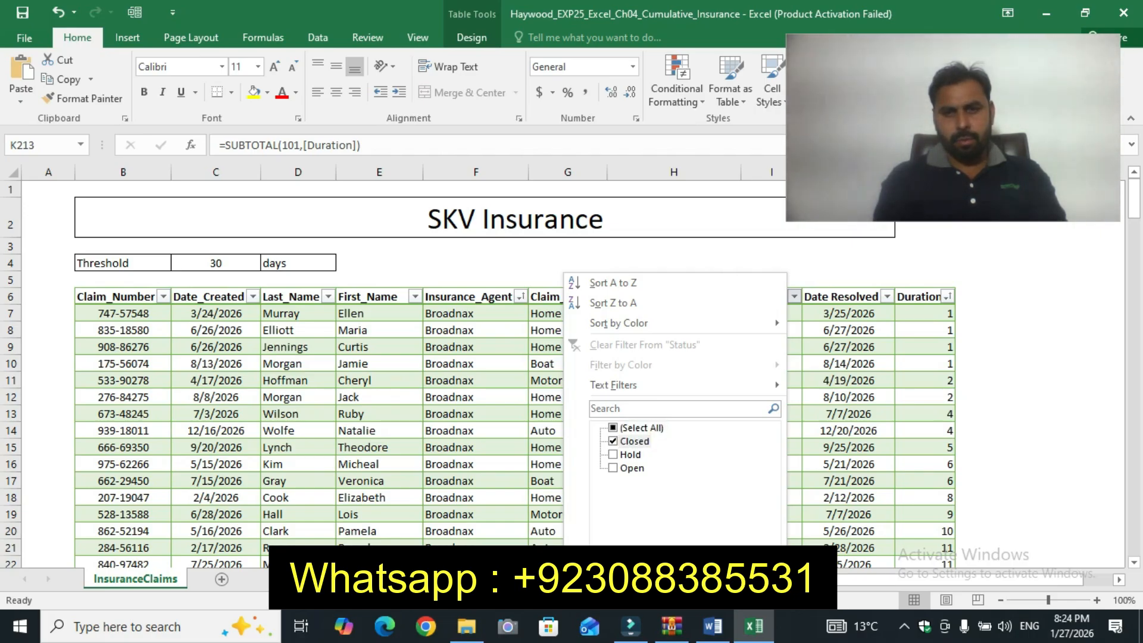
{"action": "left_click", "coordinate": [694, 571]}
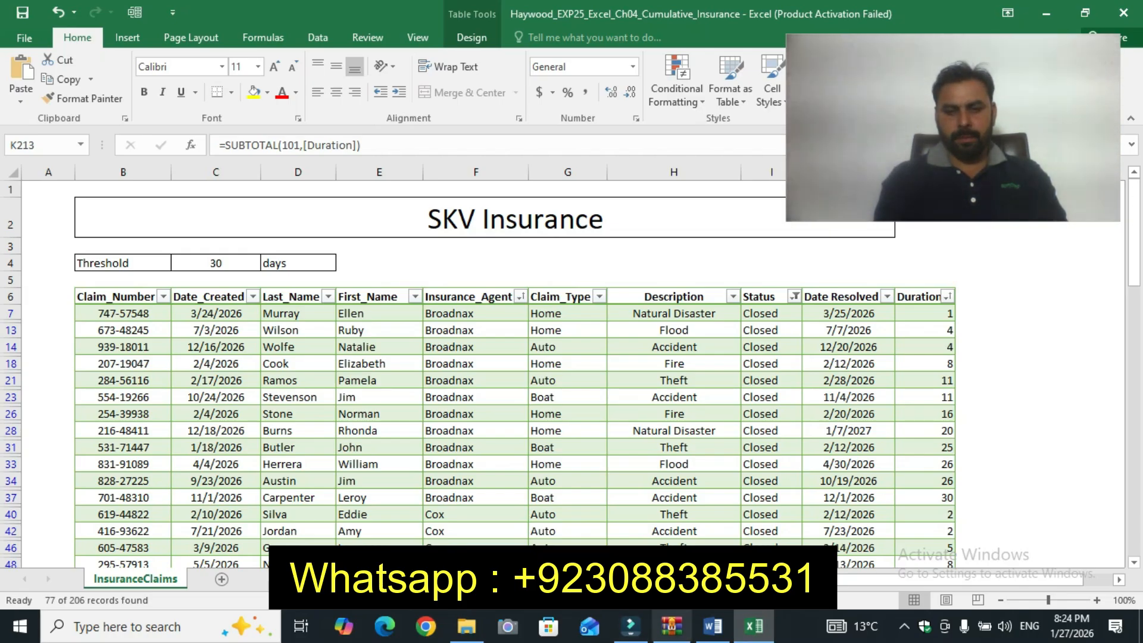
Step: Recheck step 8 against the table, and in Word set the step 9 instruction to font size 12 with yellow highlighting
{"action": "left_click", "coordinate": [712, 626]}
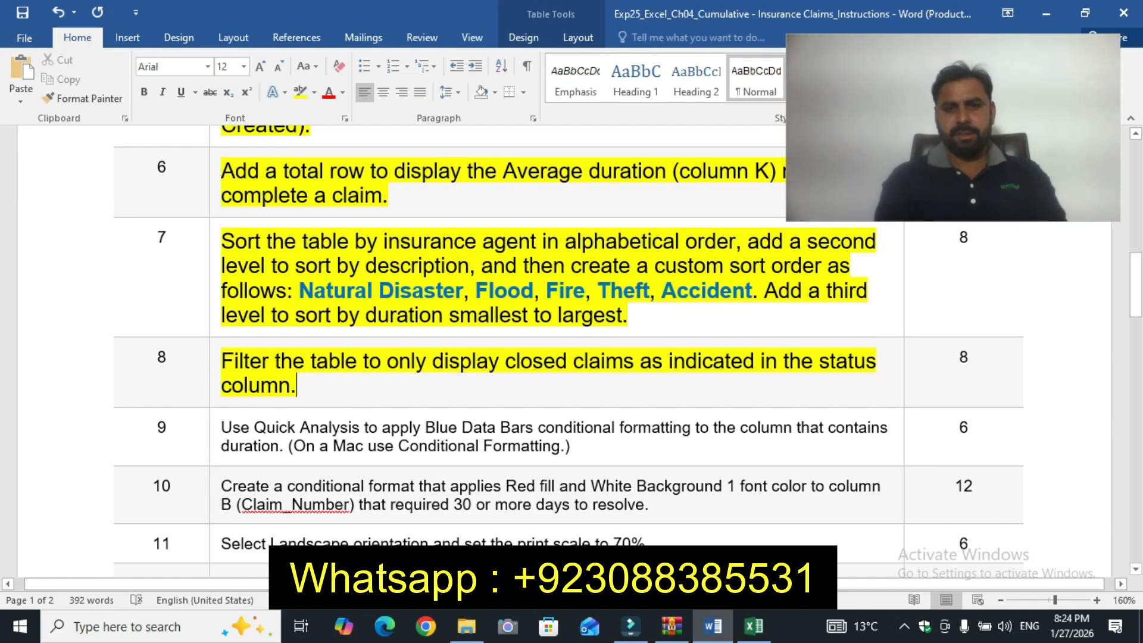
{"action": "left_click", "coordinate": [753, 626]}
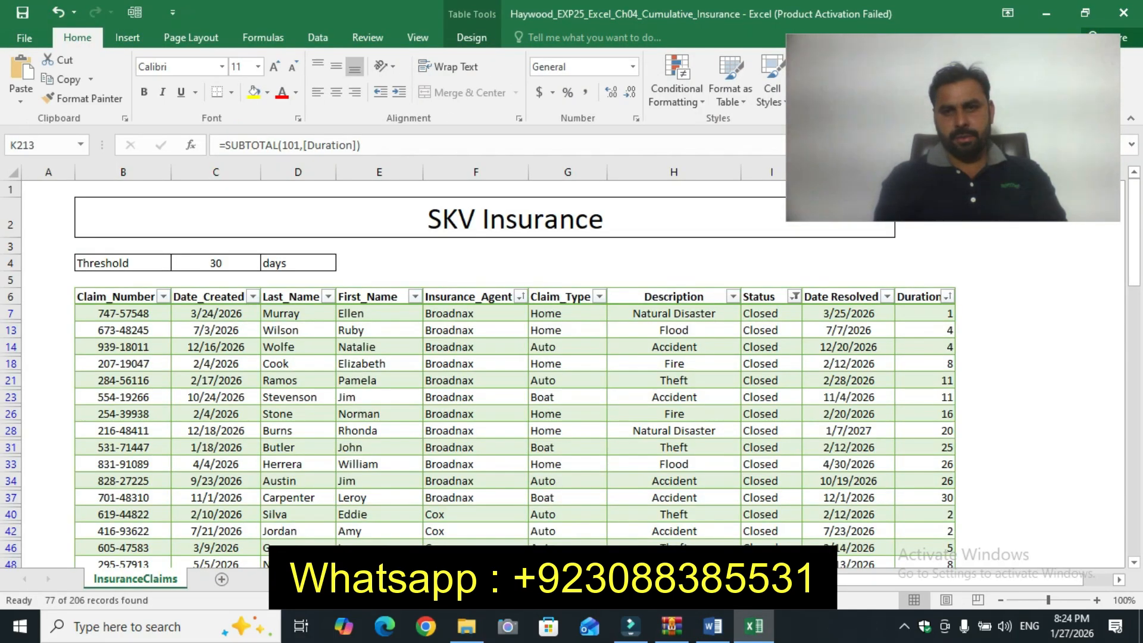
{"action": "left_click", "coordinate": [712, 626]}
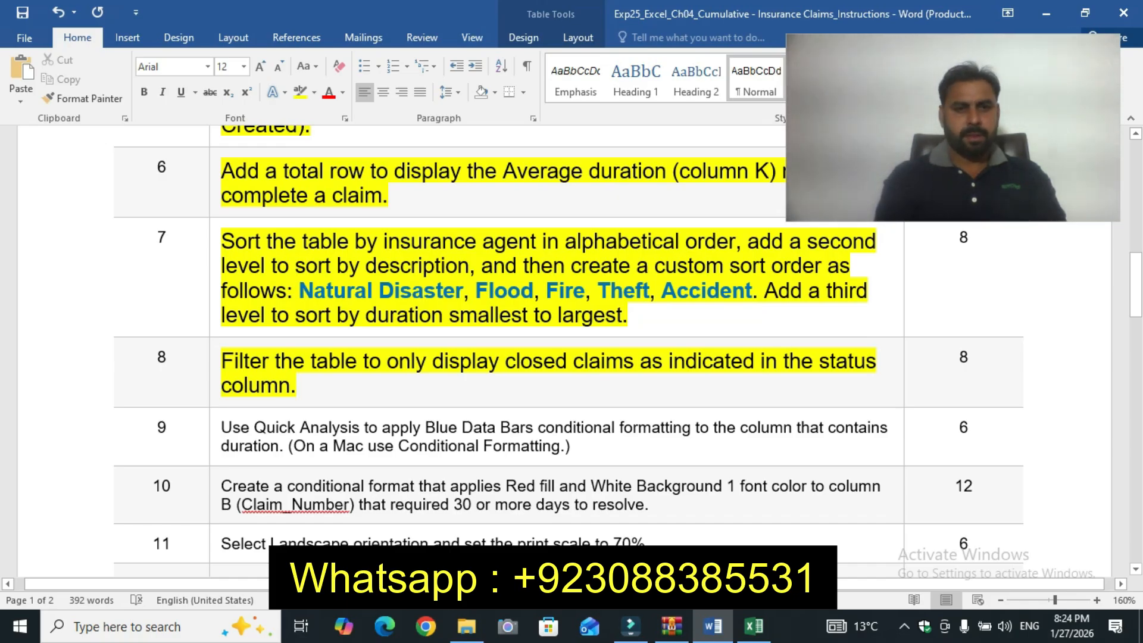
{"action": "left_click", "coordinate": [214, 438]}
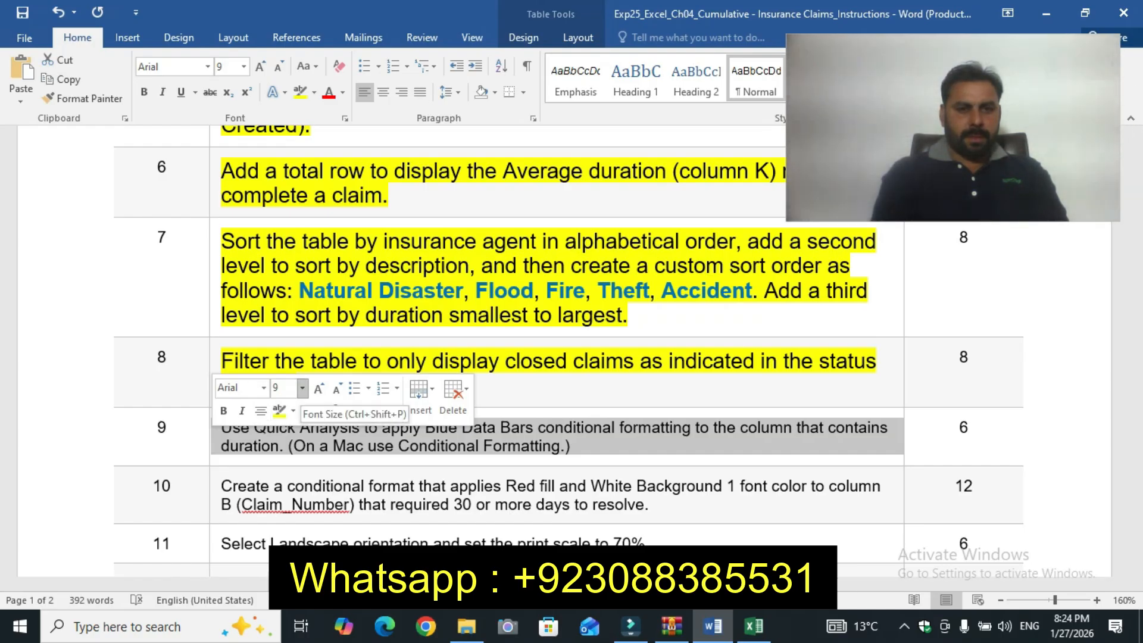
{"action": "left_click", "coordinate": [303, 388]}
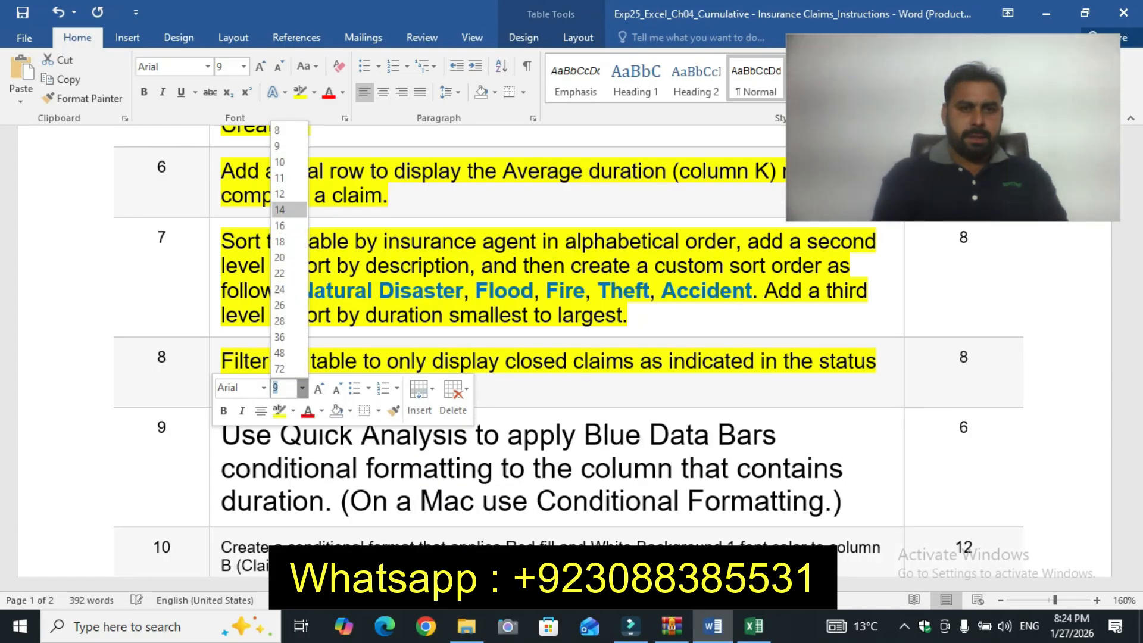
{"action": "left_click", "coordinate": [286, 194]}
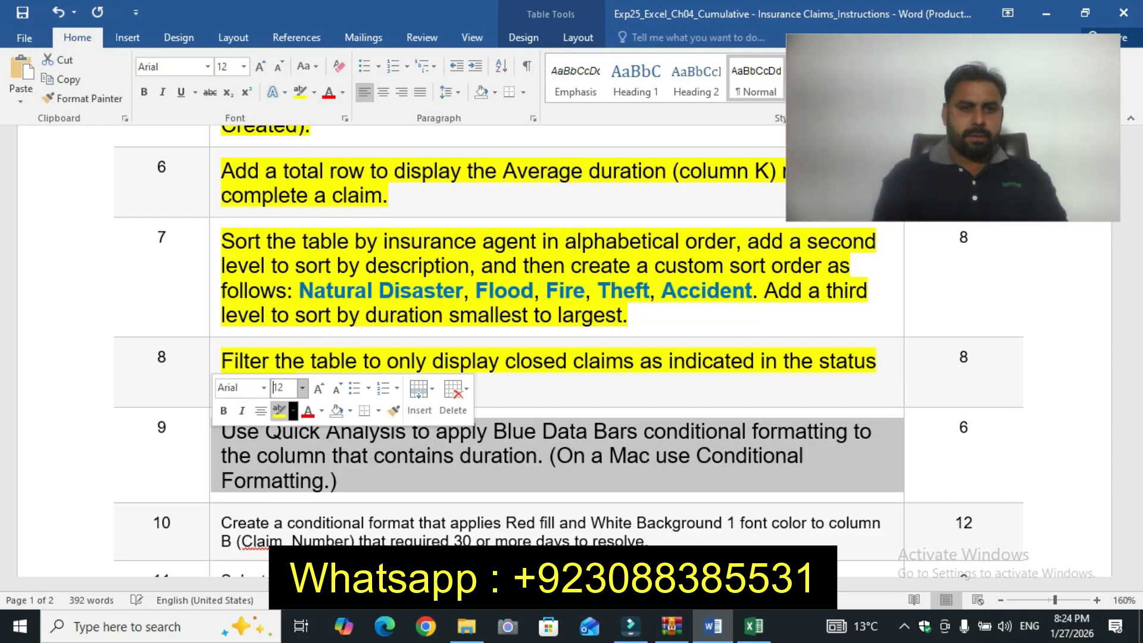
{"action": "left_click", "coordinate": [278, 410]}
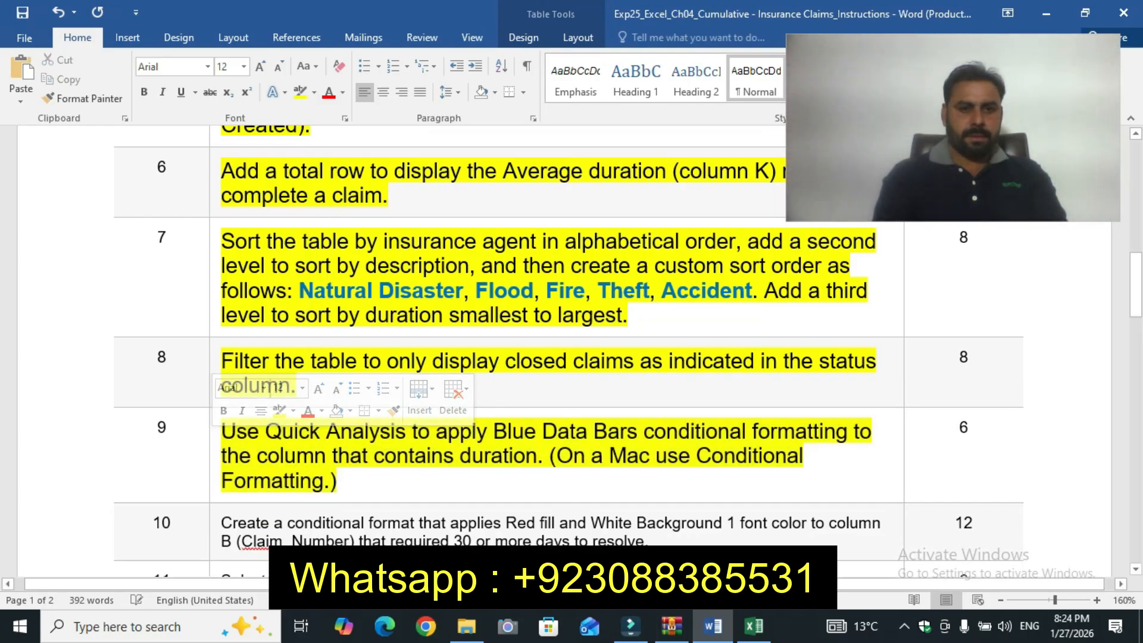
{"action": "left_click", "coordinate": [168, 427]}
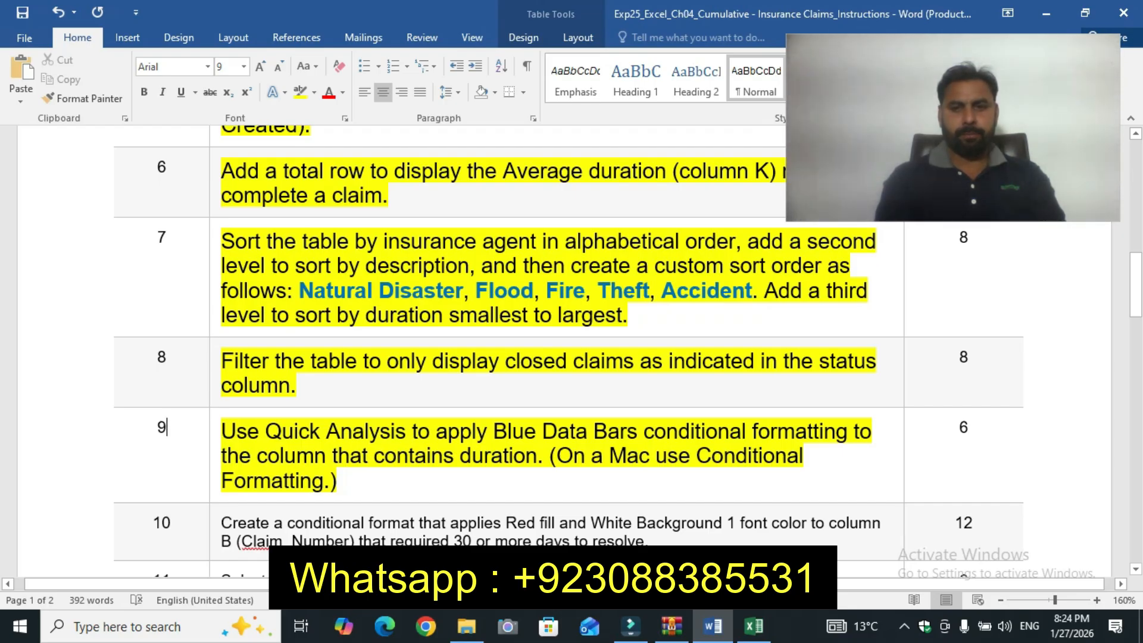
{"action": "key", "text": "alt+Tab"}
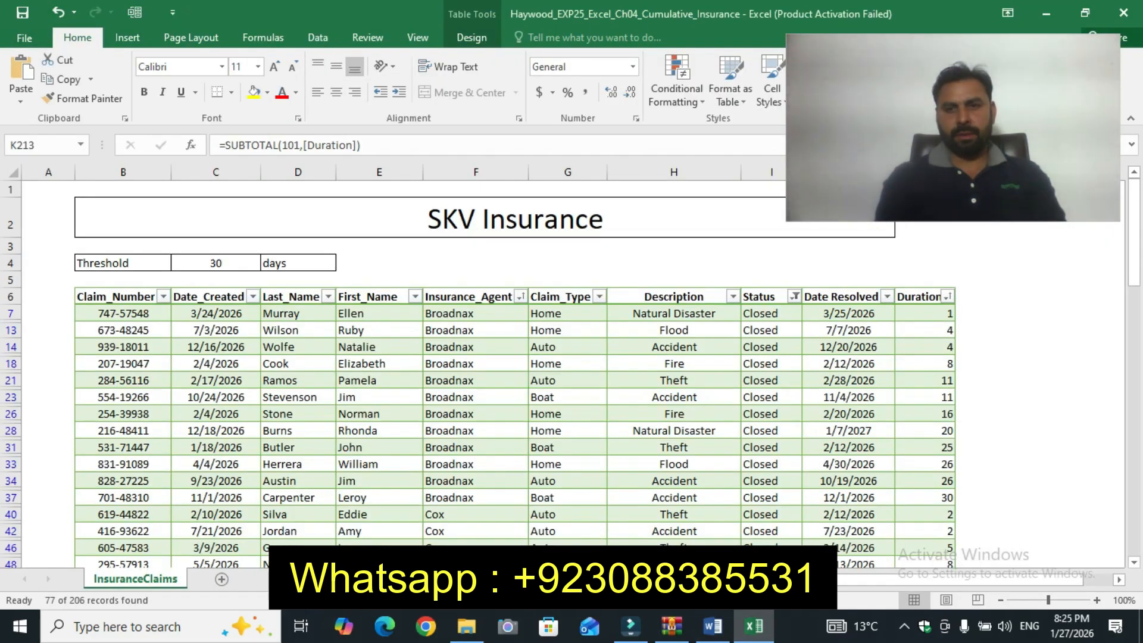
{"action": "left_click_drag", "start_coordinate": [952, 128], "coordinate": [586, 272]}
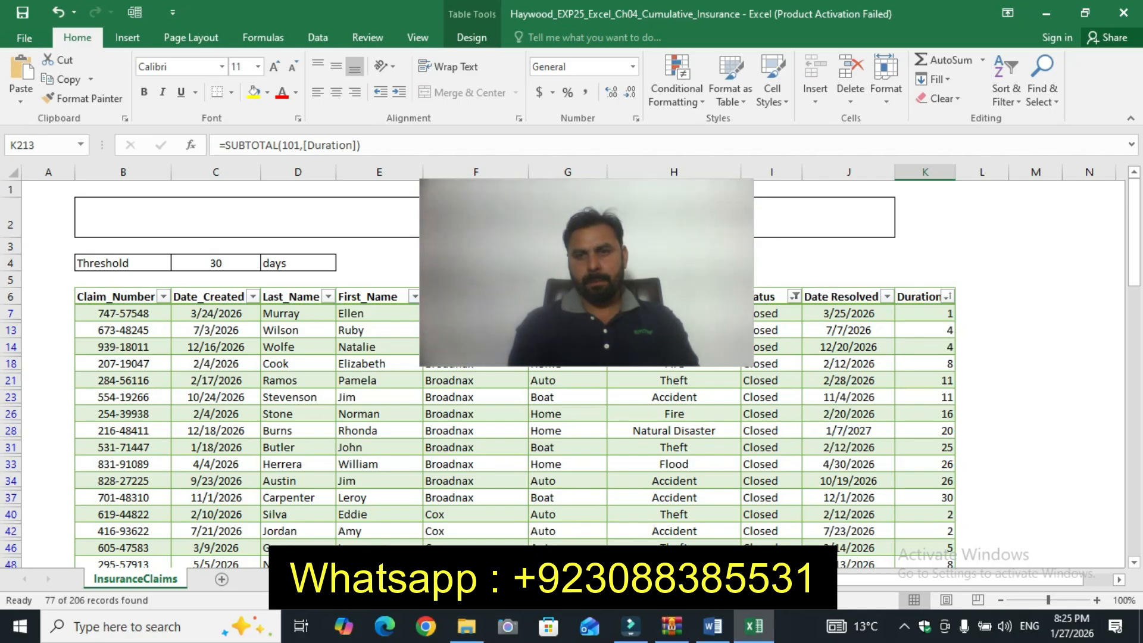
{"action": "left_click", "coordinate": [947, 296]}
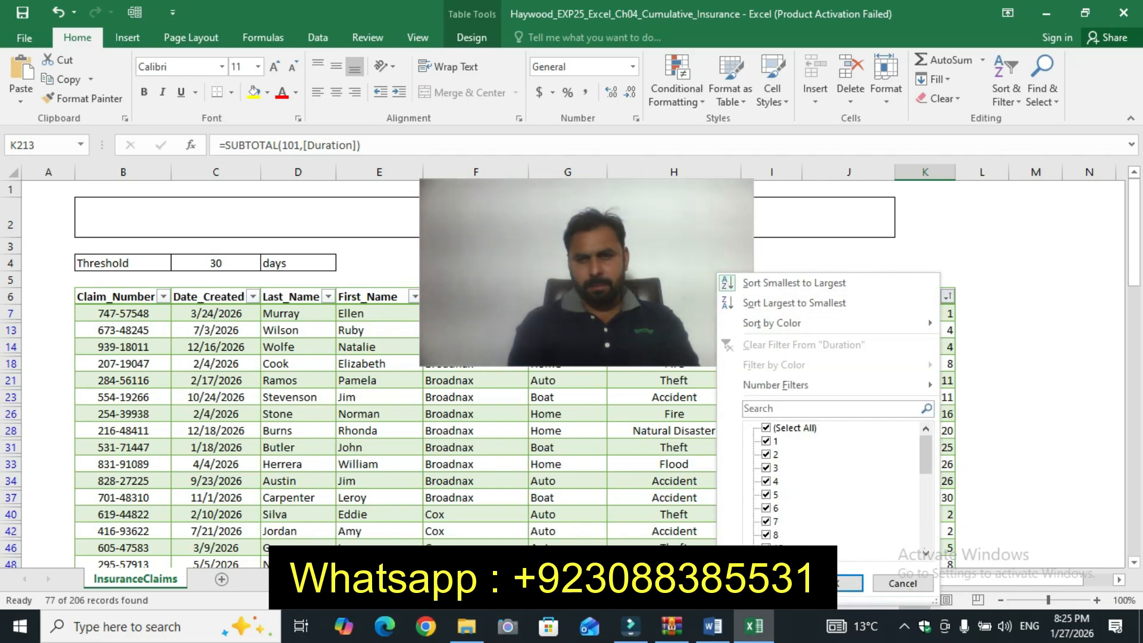
{"action": "key", "text": "Escape"}
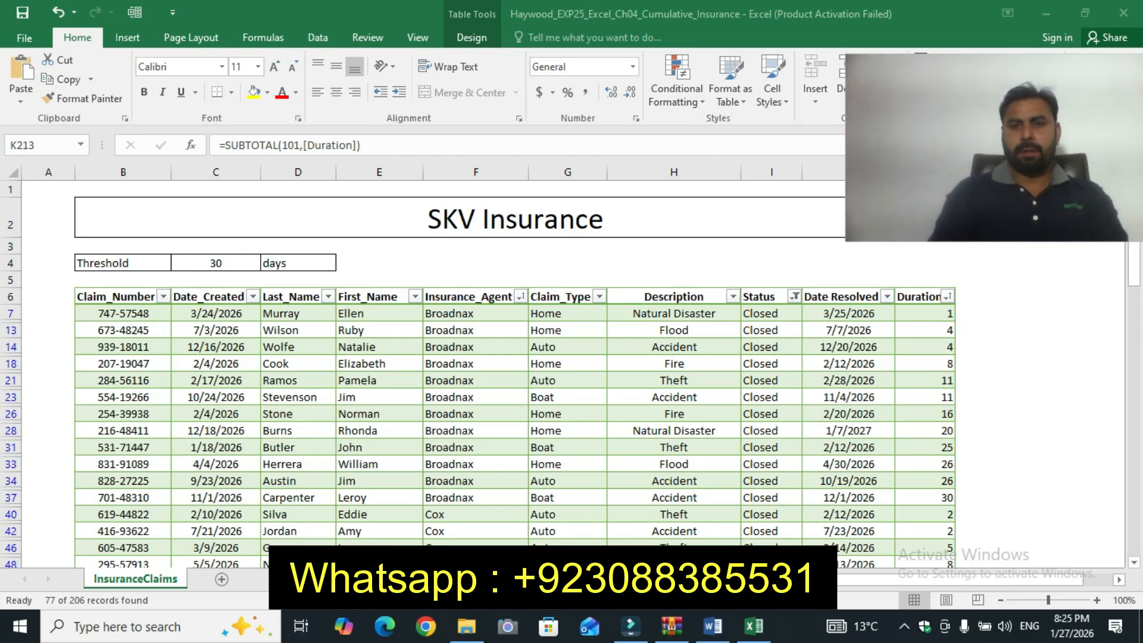
{"action": "left_click", "coordinate": [754, 626]}
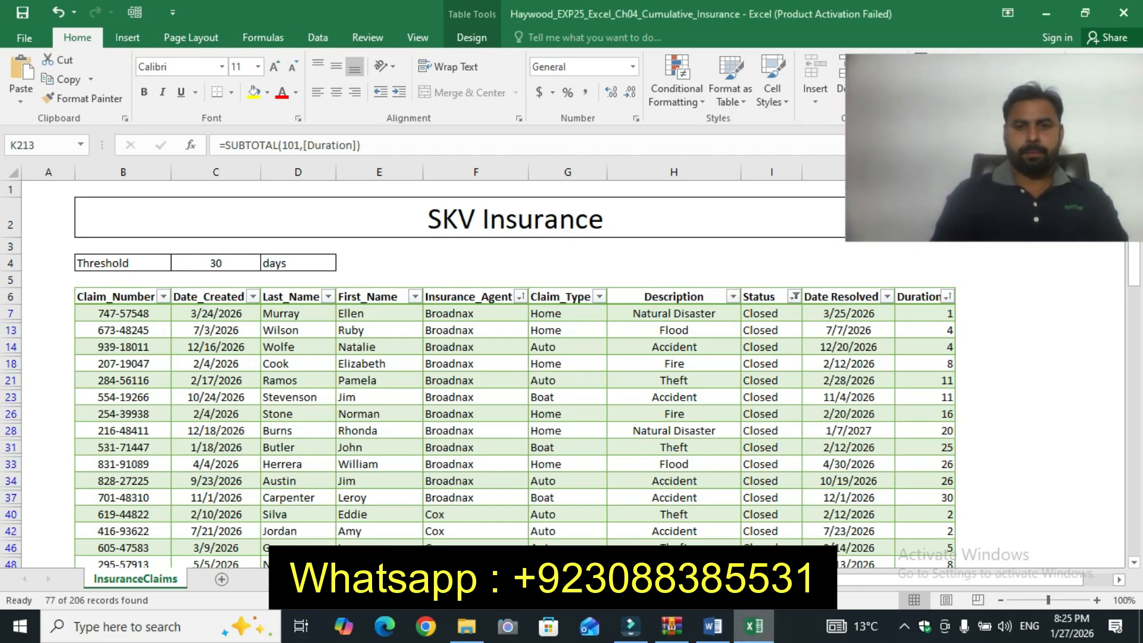
{"action": "left_click", "coordinate": [712, 626]}
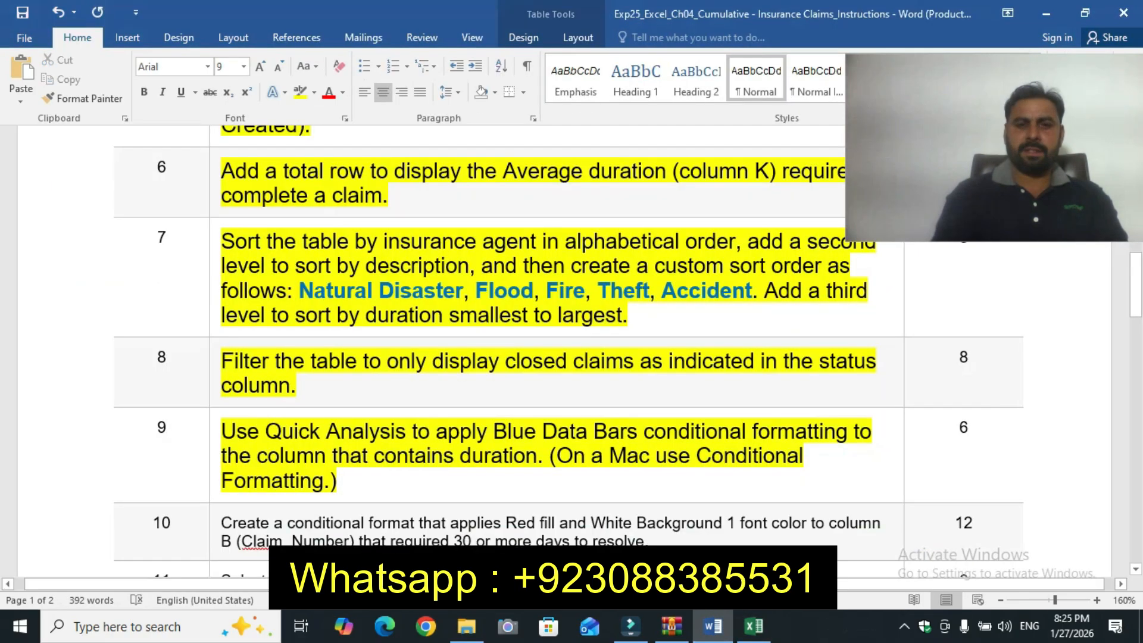